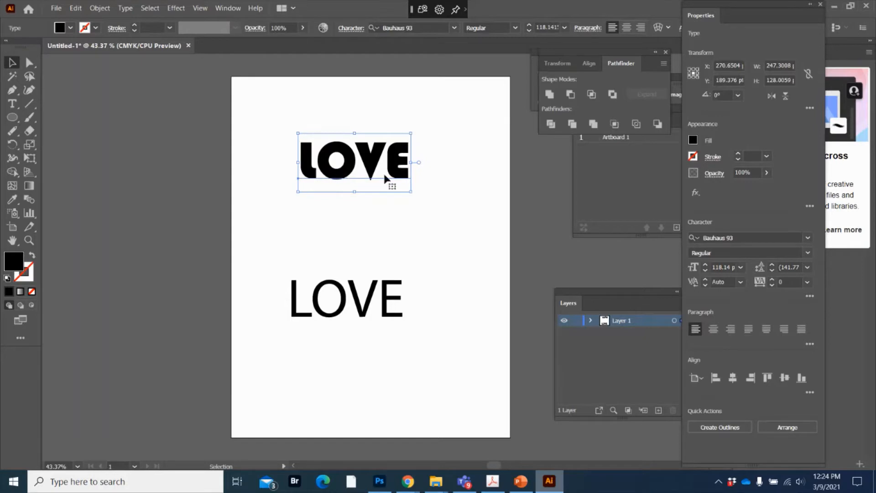
- Draw an ellipse about 36 by 66 pt over the V of the upper LOVE and place a copy beside it
click(13, 118)
drag(352, 128, 373, 156)
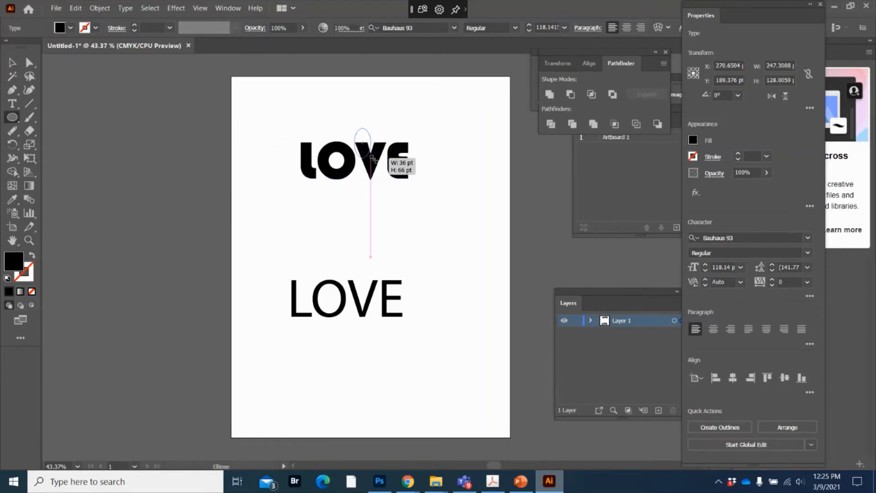
click(12, 62)
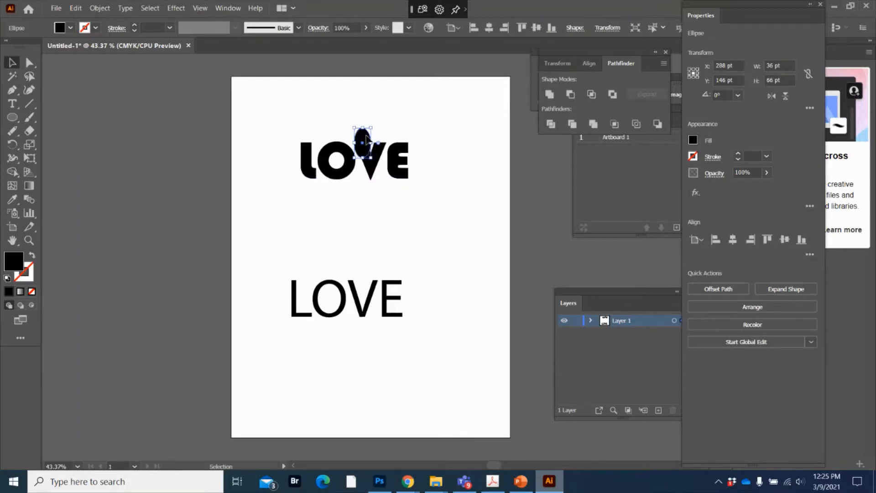
drag(367, 140, 382, 136)
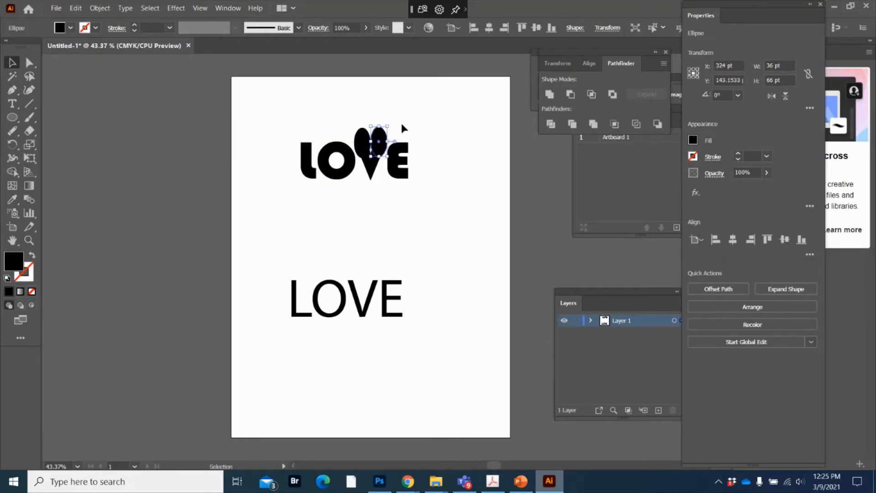
click(402, 124)
click(379, 155)
click(352, 186)
- Move the two ellipses closer together so they overlap like the lobes of a heart above the V
click(360, 140)
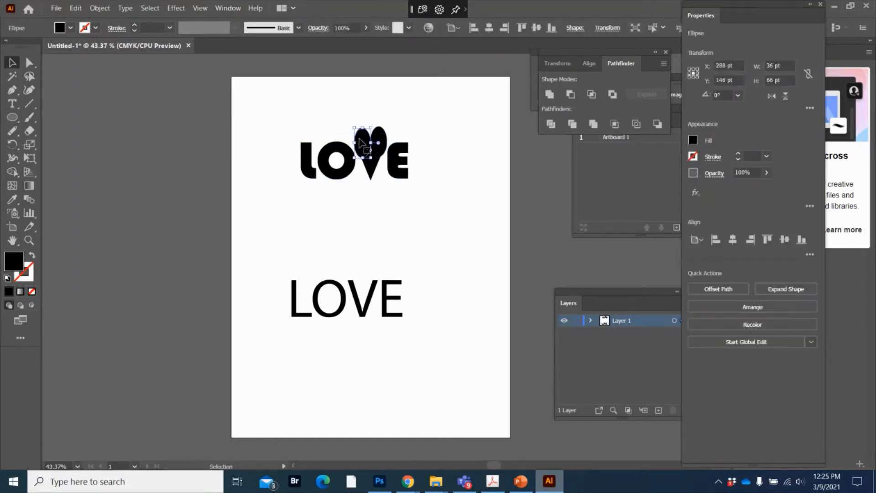
drag(360, 142, 361, 143)
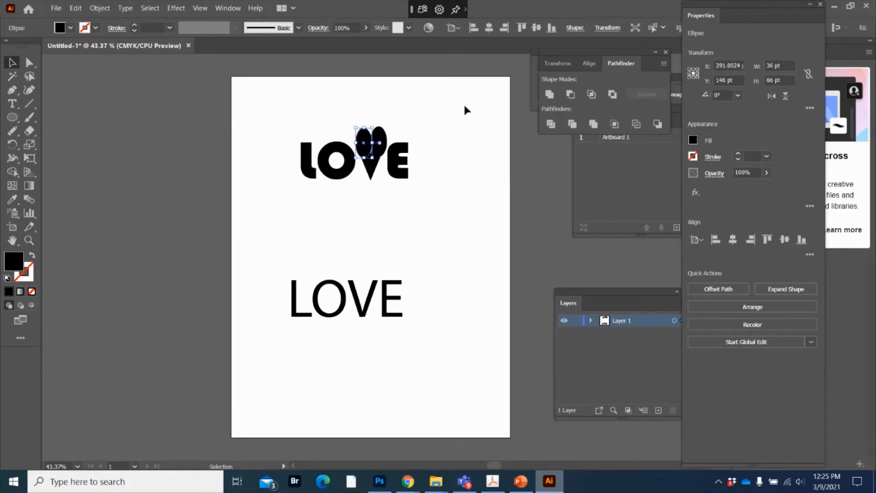
click(414, 128)
click(379, 139)
key(Left)
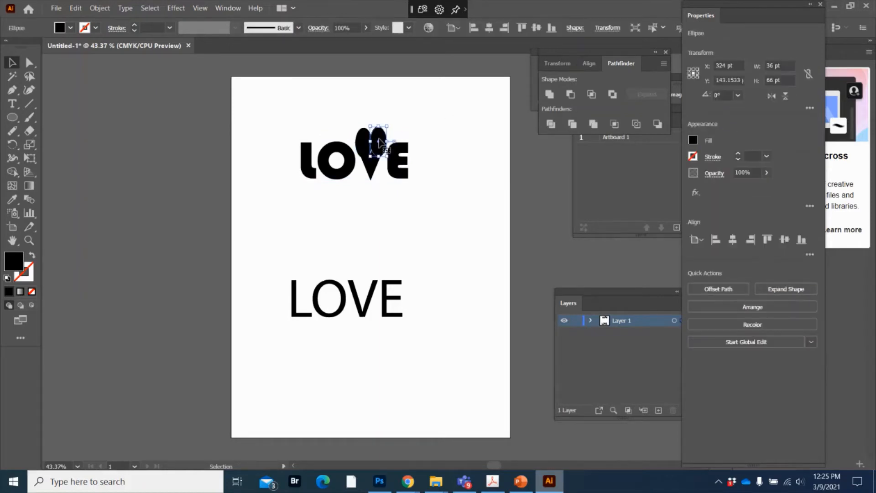
key(Left)
key(Left)
key(Left)
key(Left)
key(Left)
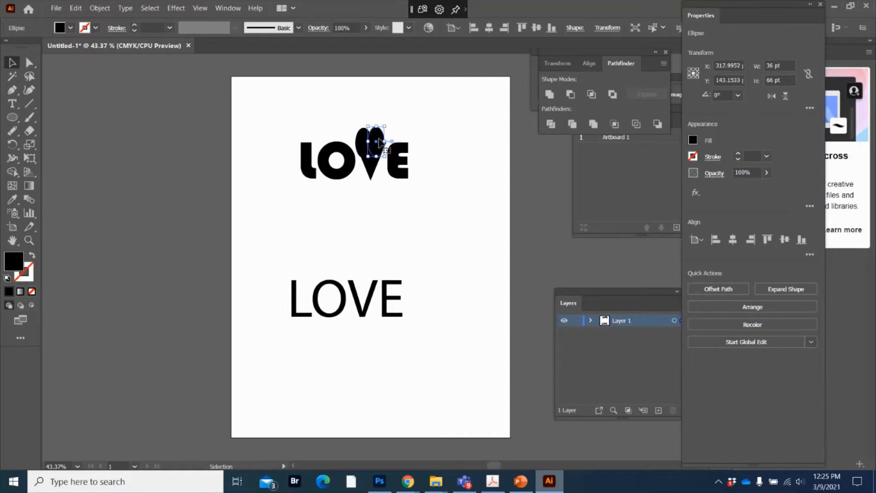
key(Left)
click(456, 114)
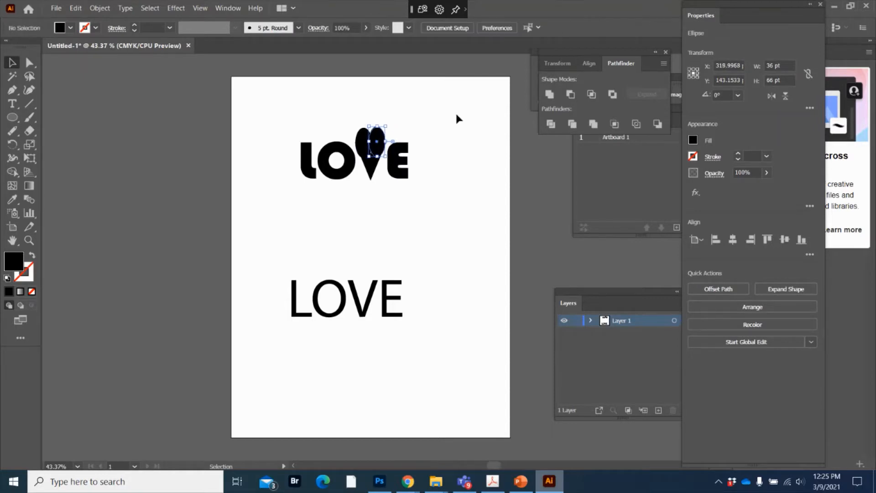
click(378, 142)
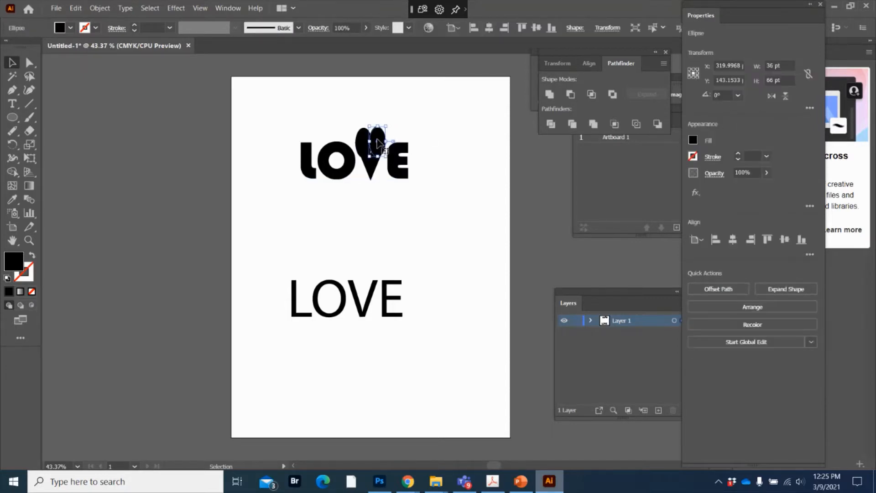
click(460, 115)
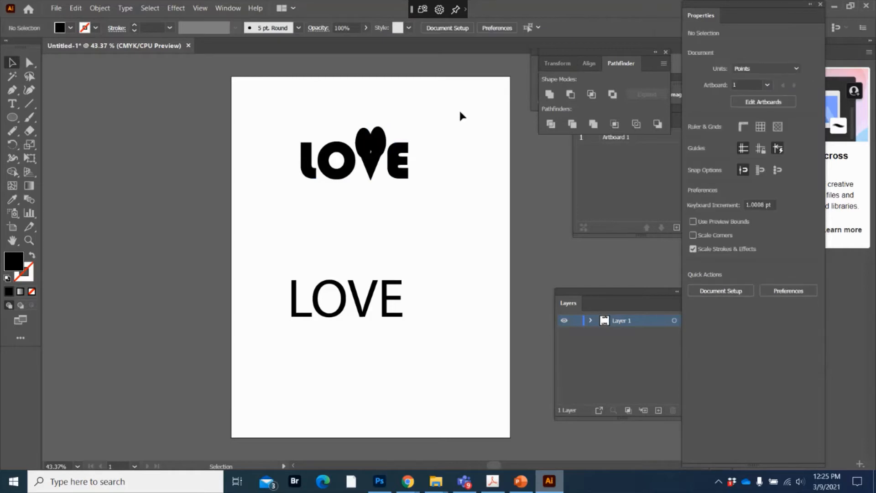
- Delete both ellipses from above the V
mouse_move(377, 142)
mouse_down()
mouse_move(392, 145)
mouse_move(373, 149)
mouse_up()
key(Delete)
click(367, 140)
key(Delete)
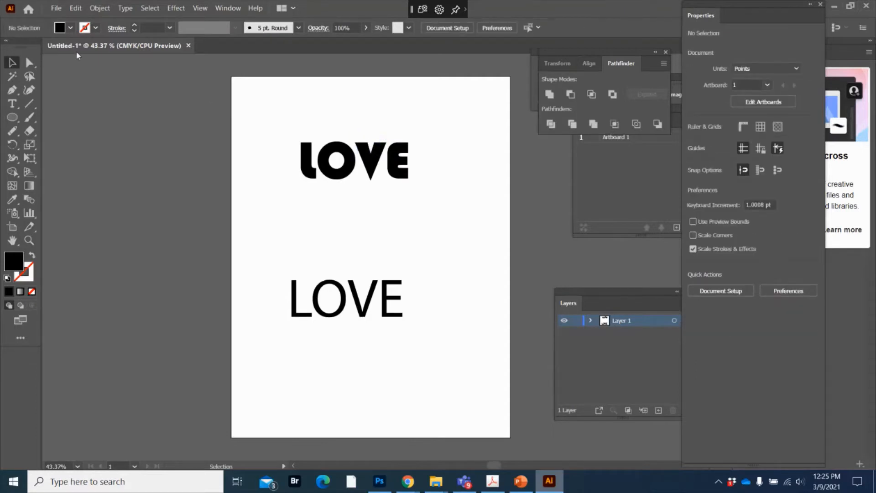
- Convert the upper Bauhaus 93 LOVE text to outlines
click(327, 160)
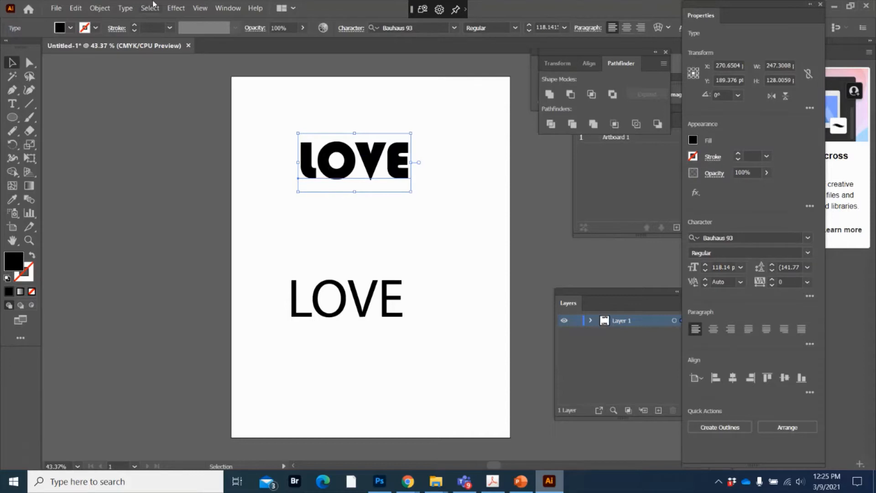
click(125, 8)
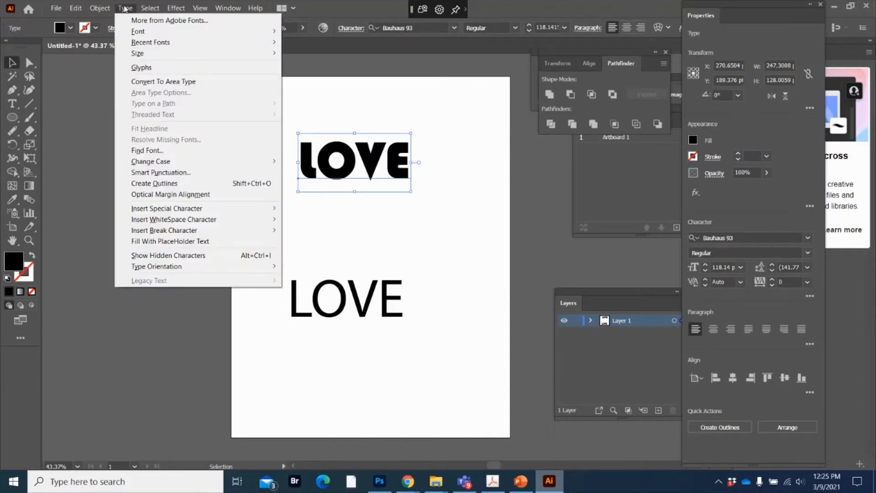
click(196, 183)
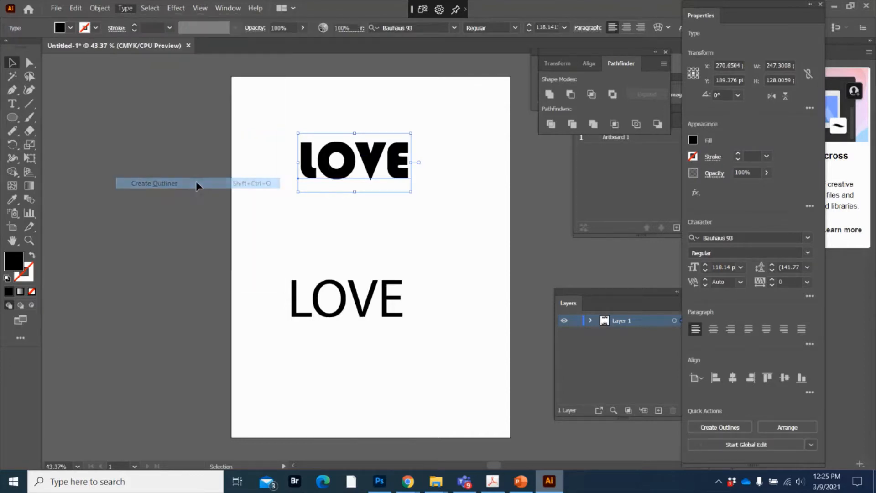
click(447, 212)
click(374, 148)
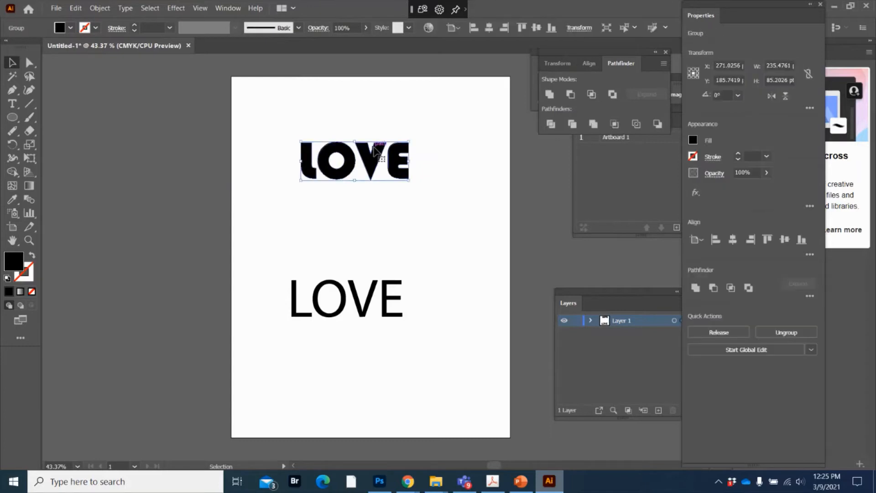
- Round the corners of the outlined V to a radius of about 12 pt so the letter resembles a heart
click(29, 62)
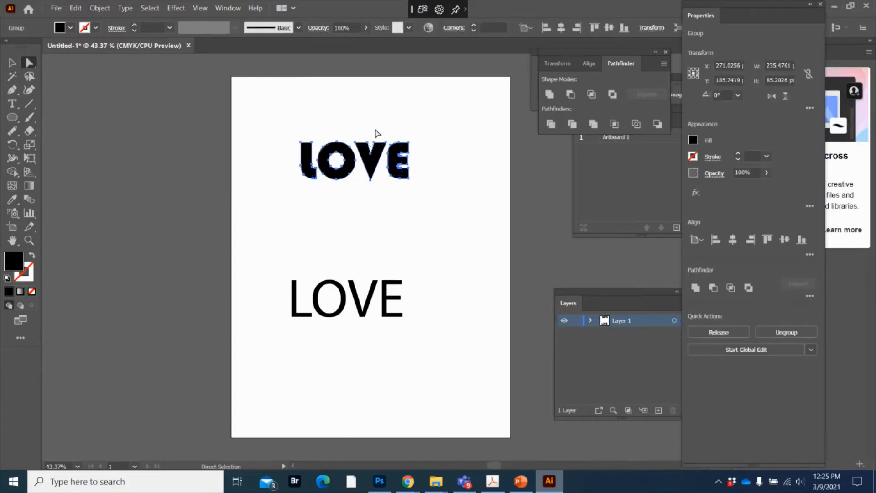
click(375, 163)
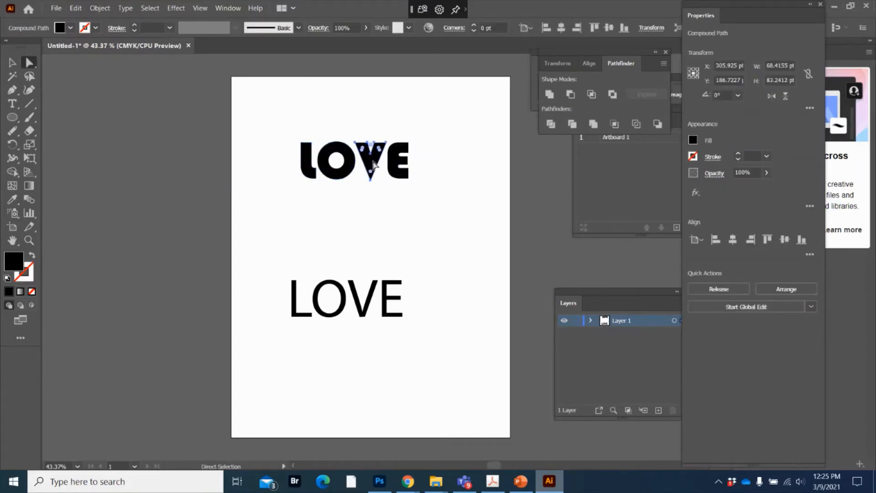
key(ctrl)
key(ctrl+1)
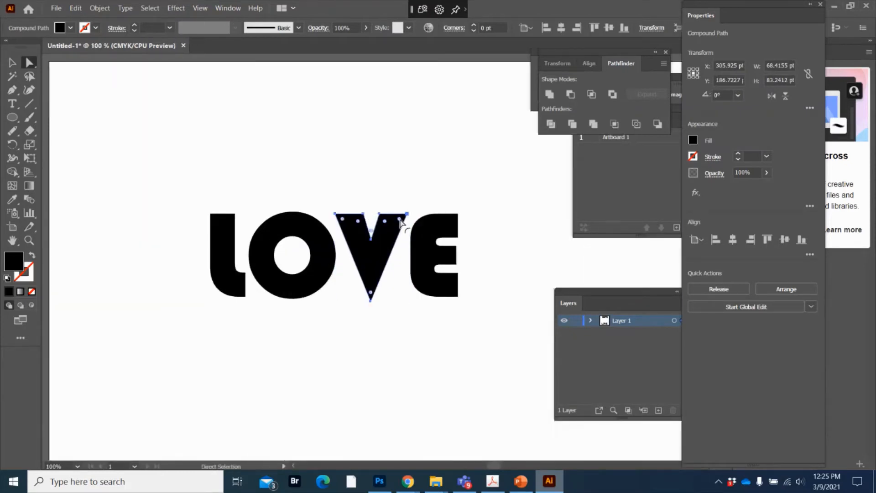
mouse_move(400, 222)
mouse_down()
mouse_move(393, 226)
mouse_move(404, 218)
mouse_up()
drag(400, 222, 351, 233)
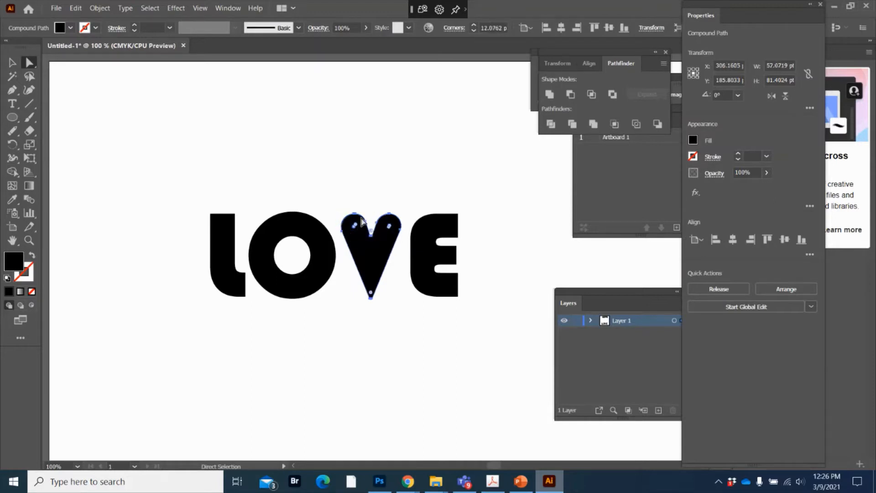
click(378, 201)
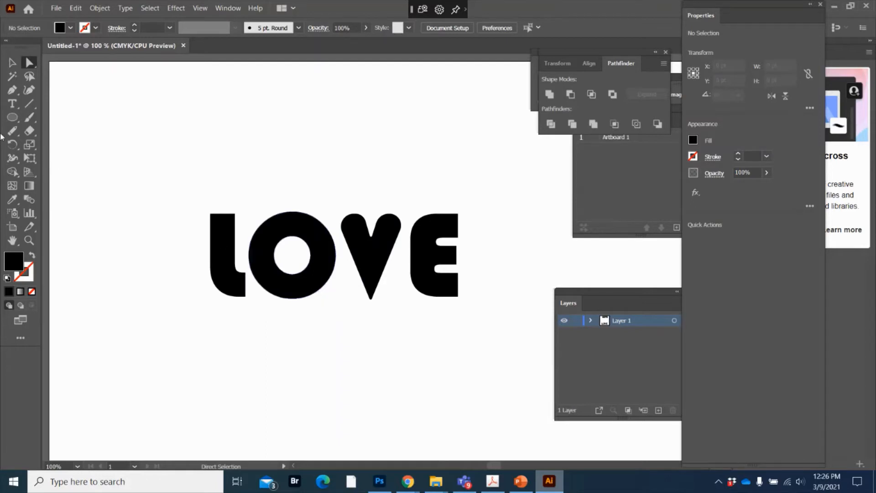
click(12, 90)
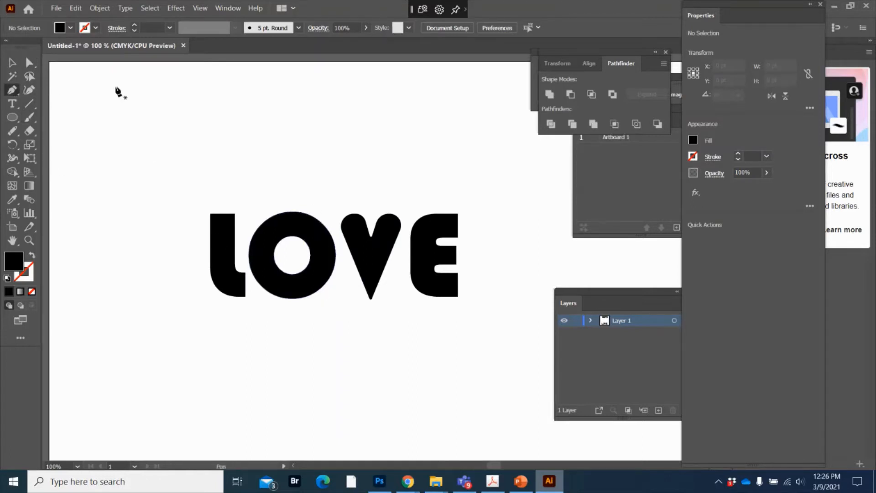
click(134, 144)
drag(72, 131, 70, 198)
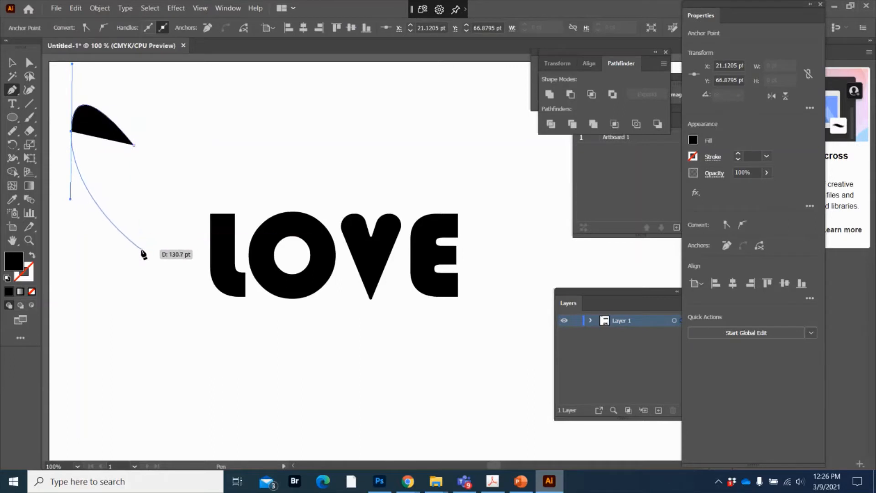
key(Delete)
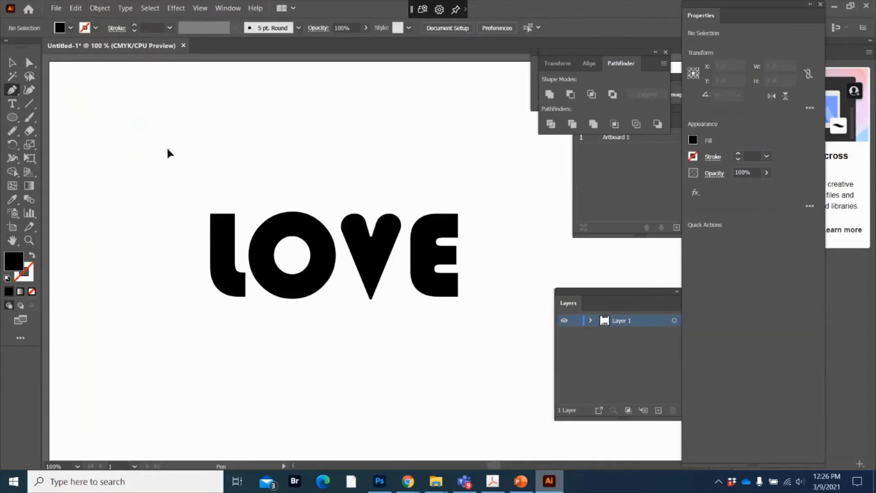
- Draw half a heart about 58 by 121 pt with the Pen tool, with a curved top and straight lower sides, in the empty area beside LOVE
click(168, 149)
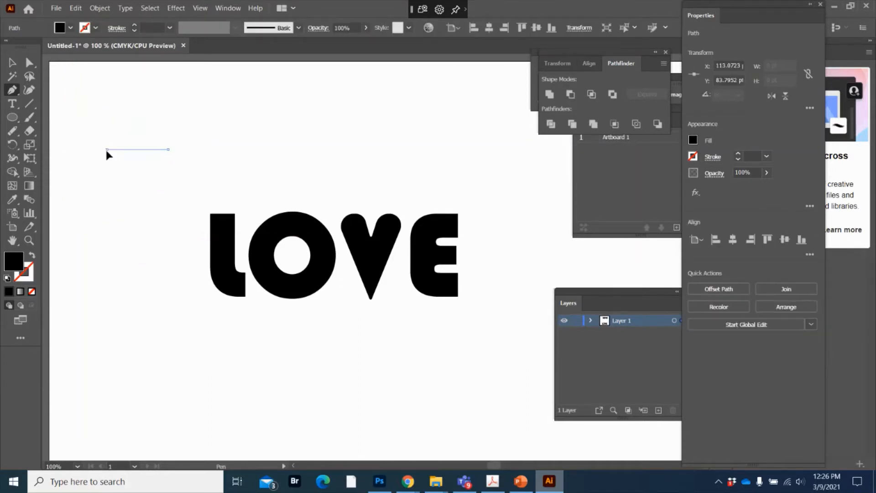
drag(107, 149, 82, 219)
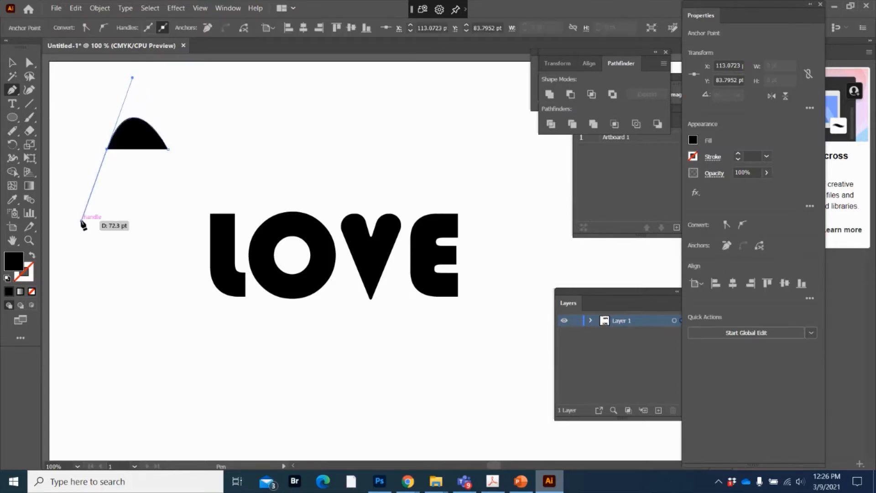
click(108, 149)
drag(107, 149, 168, 245)
click(169, 246)
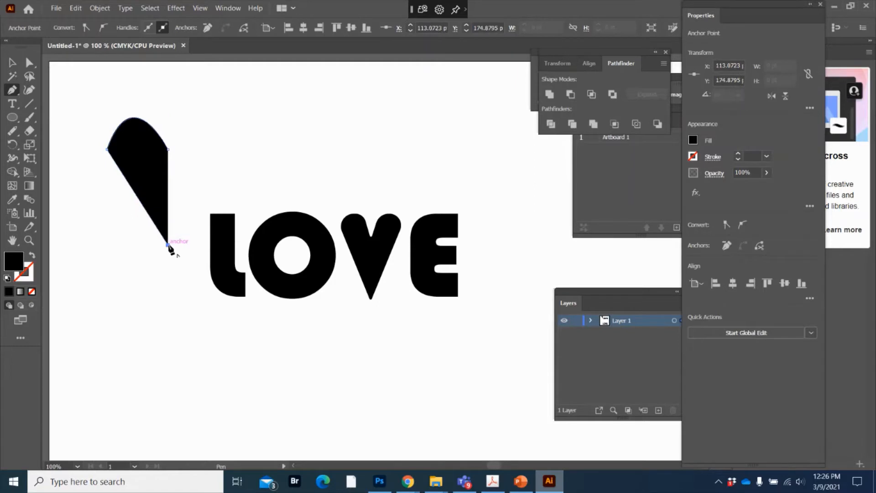
click(10, 64)
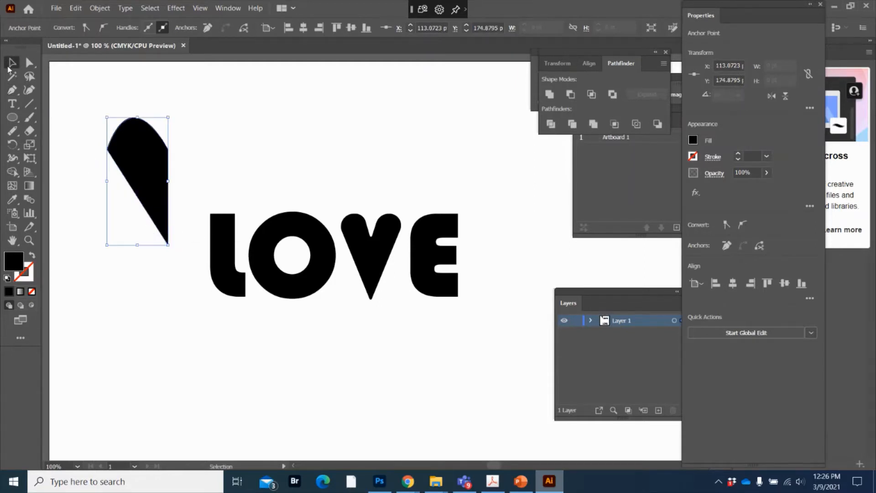
click(378, 306)
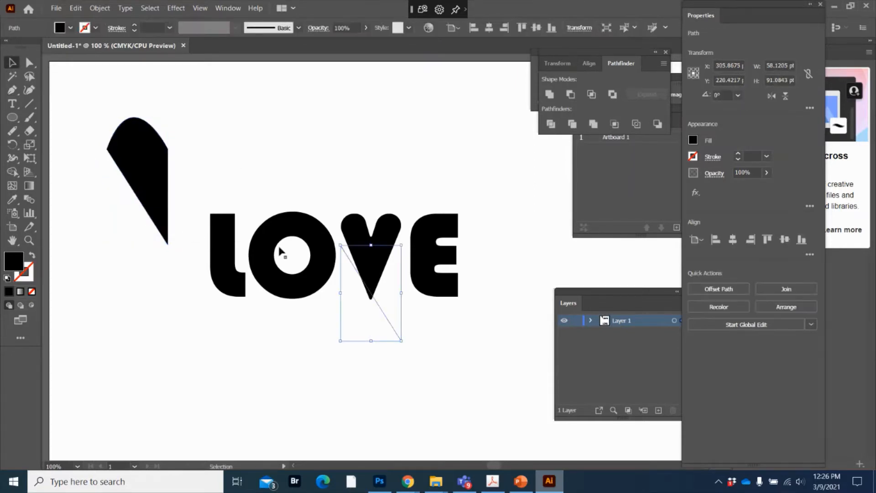
drag(379, 305, 163, 190)
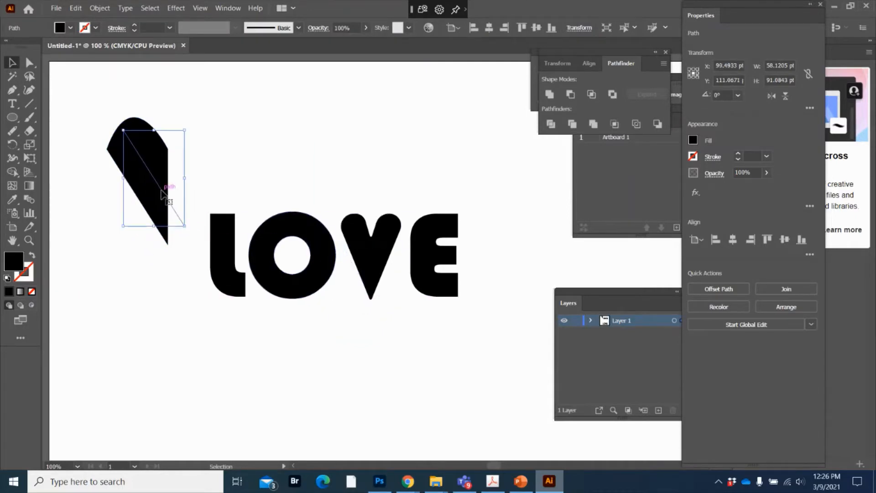
key(Delete)
- Duplicate the whole half-heart shape and place the copy next to the original
click(158, 187)
key(a)
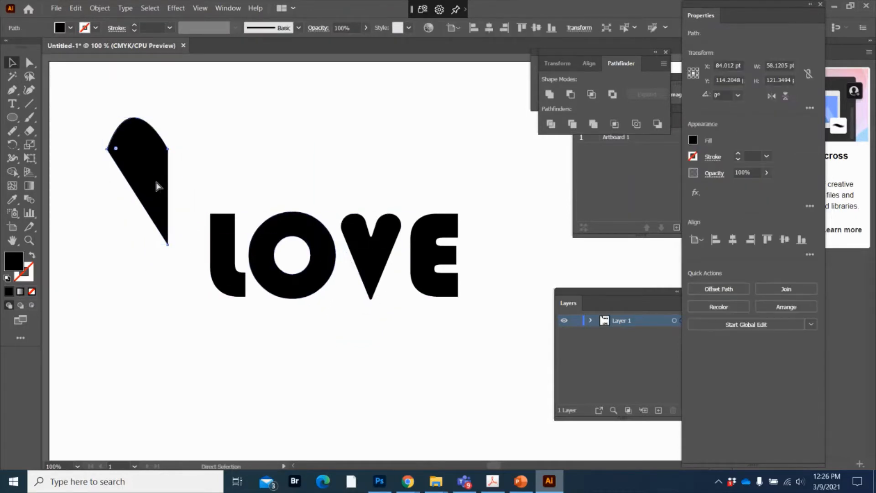
key(ctrl+c)
key(ctrl+v)
drag(389, 255, 187, 124)
- Reflect the copied half about the vertical axis and position it against the original to complete the heart
right_click(187, 124)
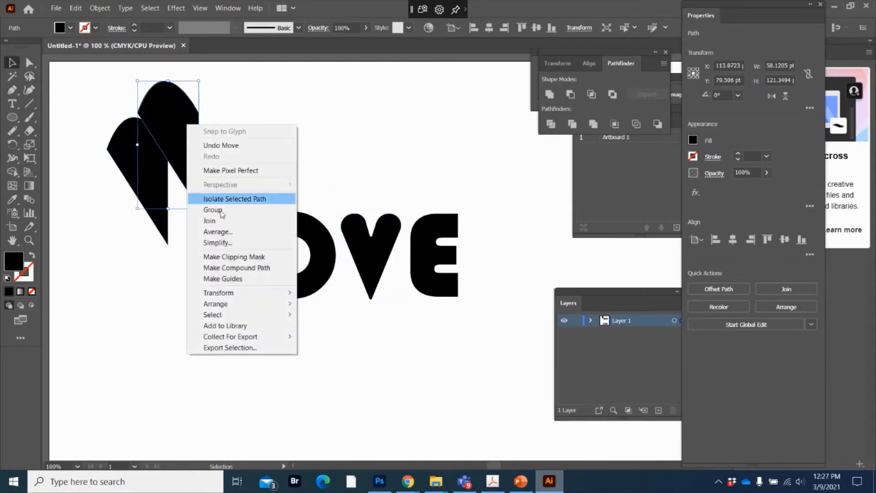
mouse_move(220, 293)
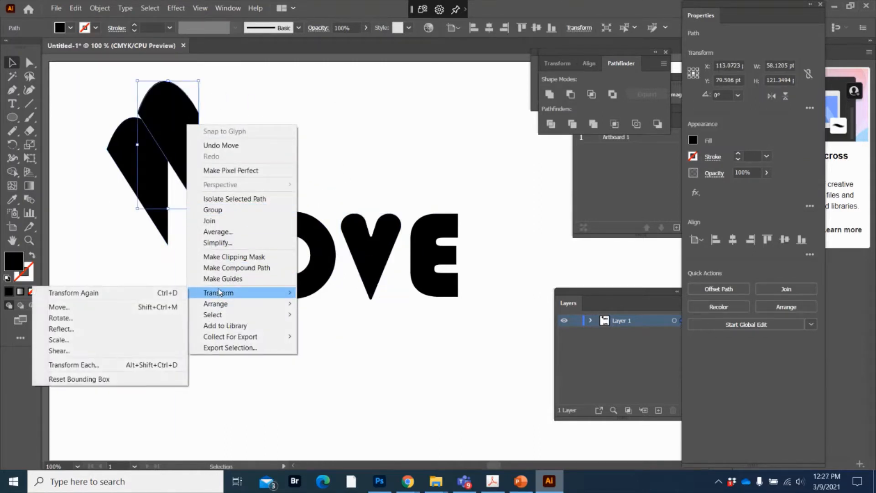
click(106, 328)
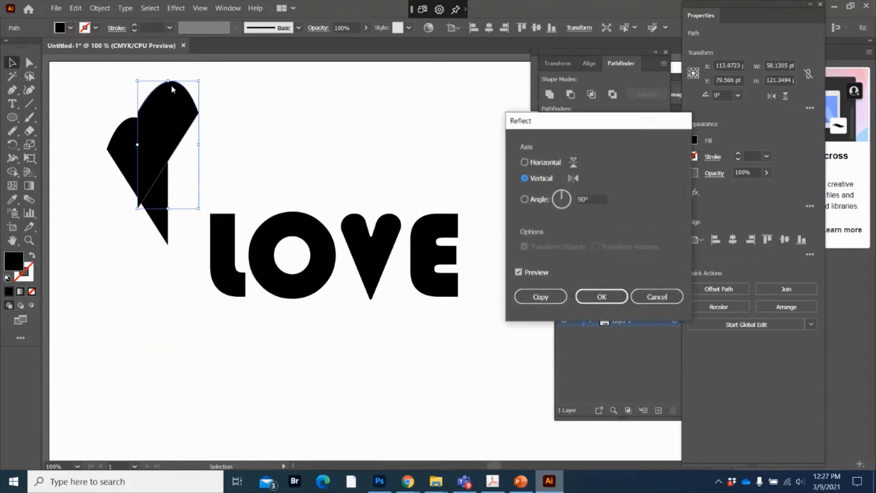
click(618, 299)
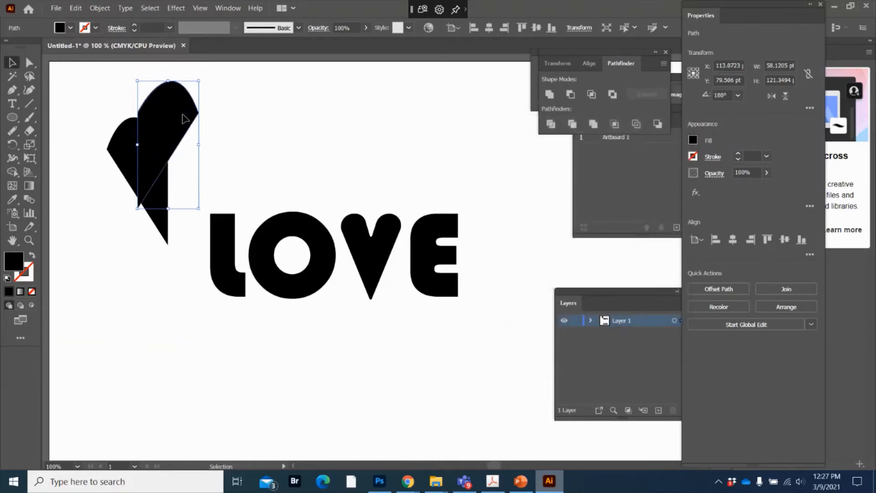
drag(188, 113, 212, 146)
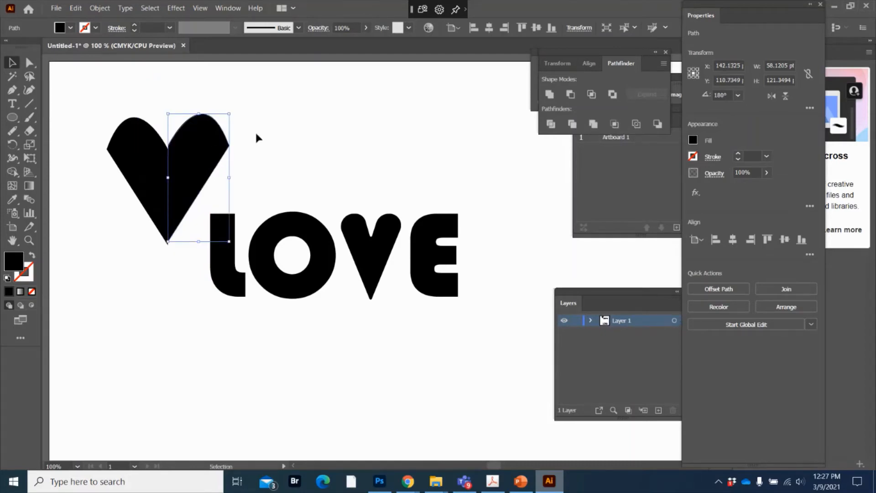
- Nudge the mirrored half of the heart down until it lines up with the original half
click(255, 134)
click(206, 146)
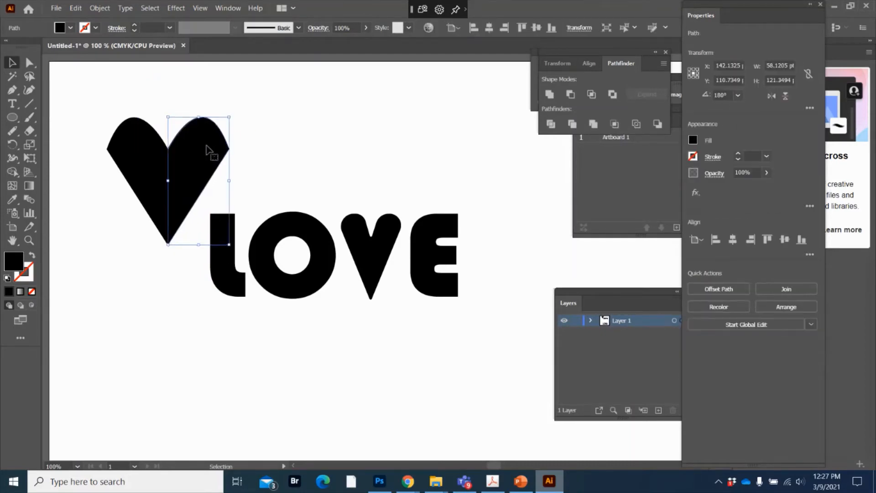
click(288, 149)
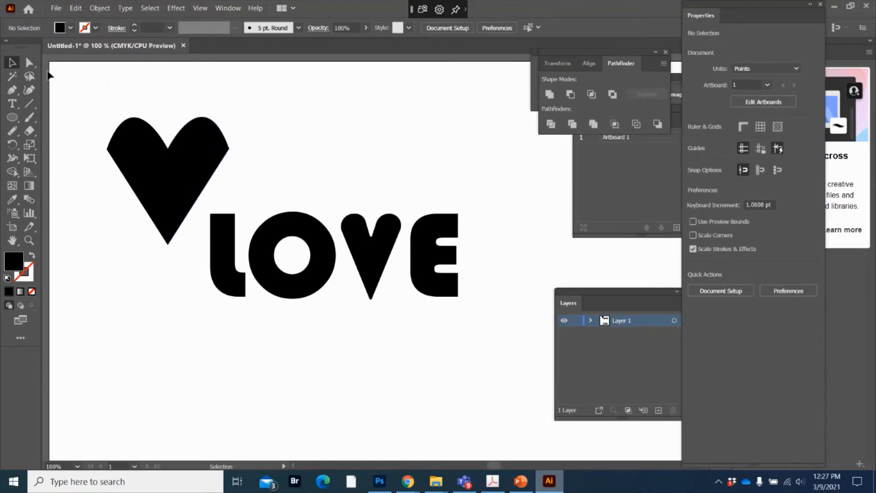
- Round the outer side corner on both halves of the drawn heart
click(31, 63)
click(214, 143)
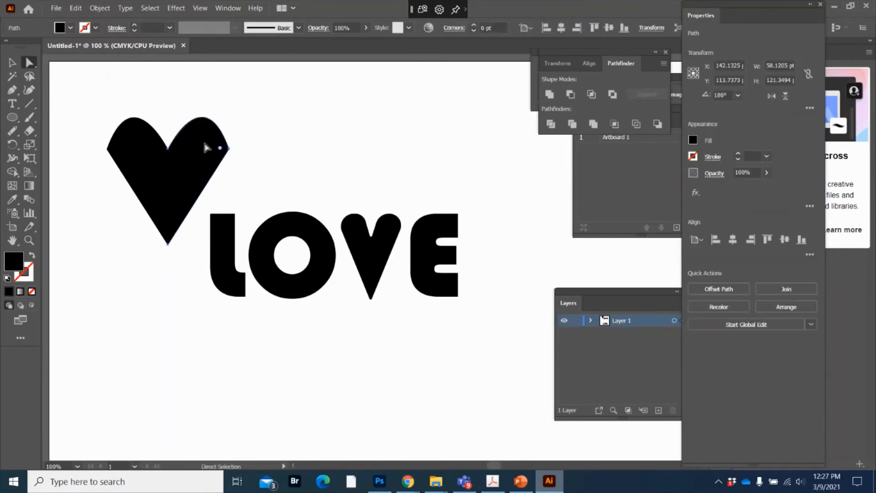
drag(221, 147, 201, 151)
click(121, 142)
drag(115, 151, 133, 151)
click(296, 155)
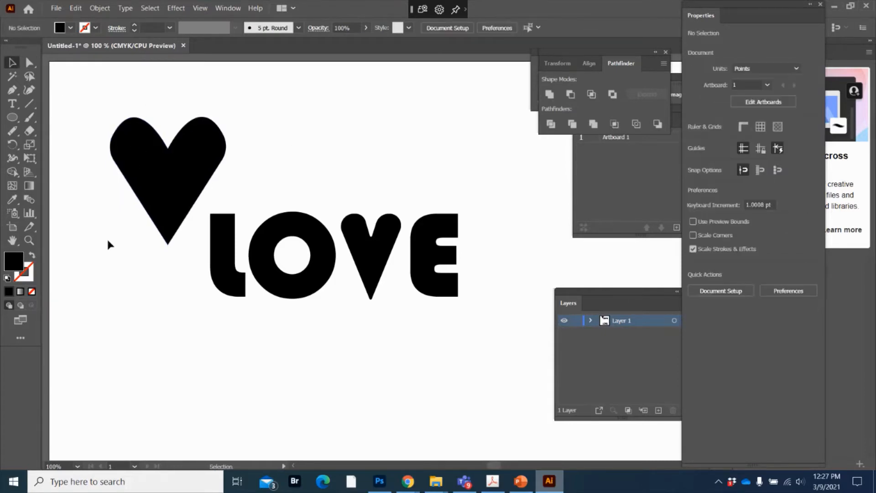
- Join the two heart halves and place the heart beside the L of LOVE
drag(86, 108, 242, 155)
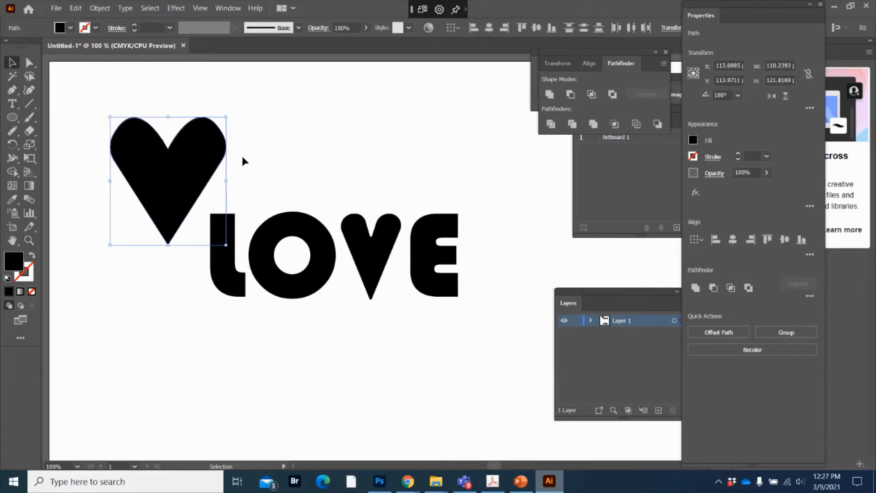
right_click(187, 148)
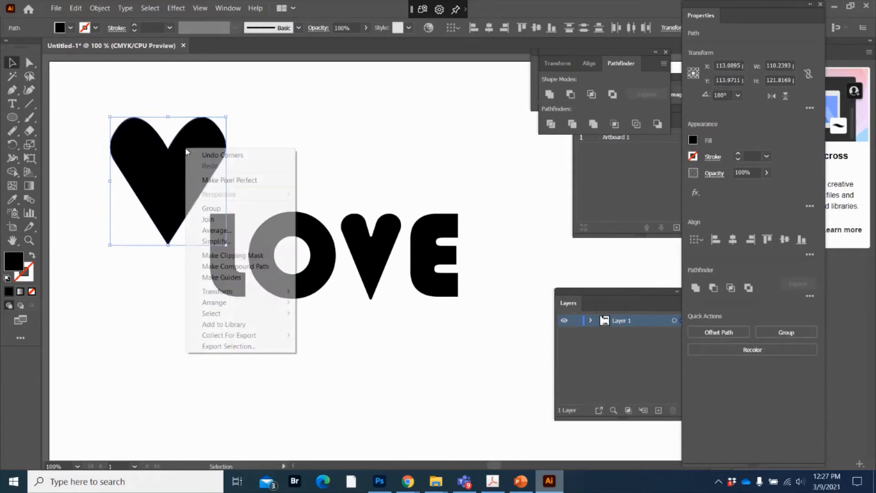
click(227, 221)
click(297, 160)
drag(201, 143, 159, 225)
click(223, 152)
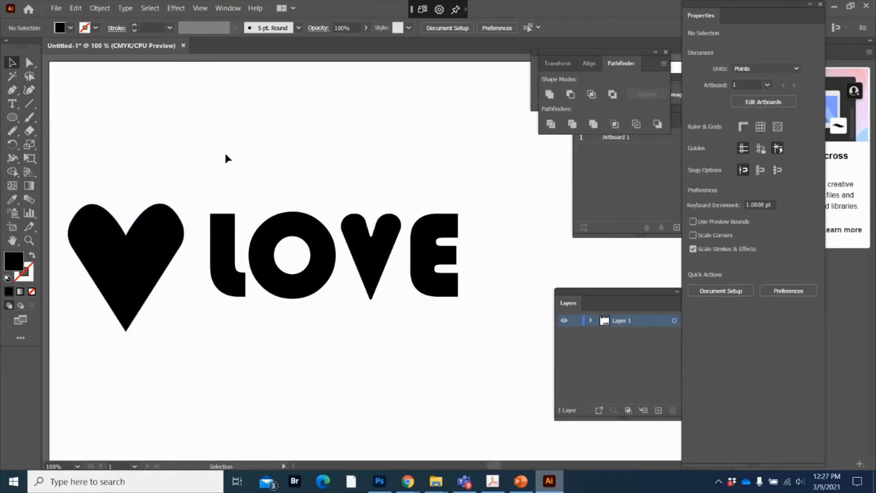
- Move the heart over the V of LOVE, with its point at the base of the letter
drag(161, 263, 408, 201)
click(451, 190)
click(436, 191)
click(474, 164)
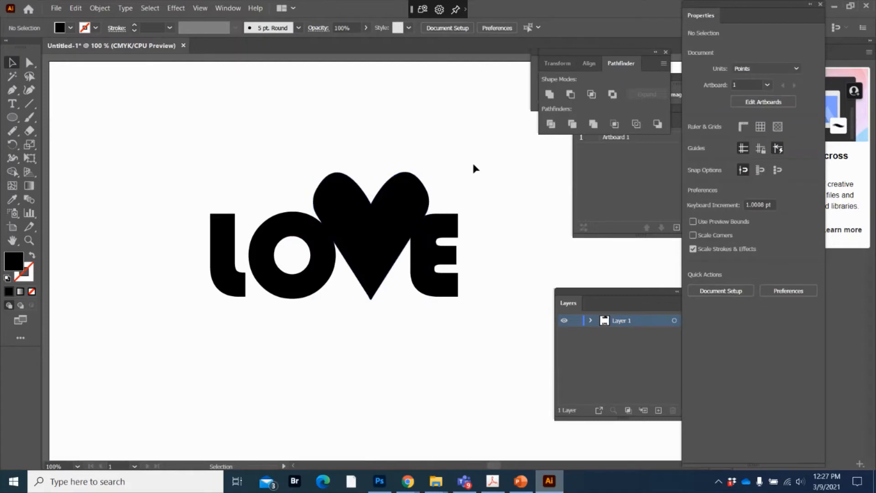
- Add the text BEE in Chantal Medium below LOVE and scale it up to about 371 by 243 pt
key(ctrl+minus)
key(ctrl+minus)
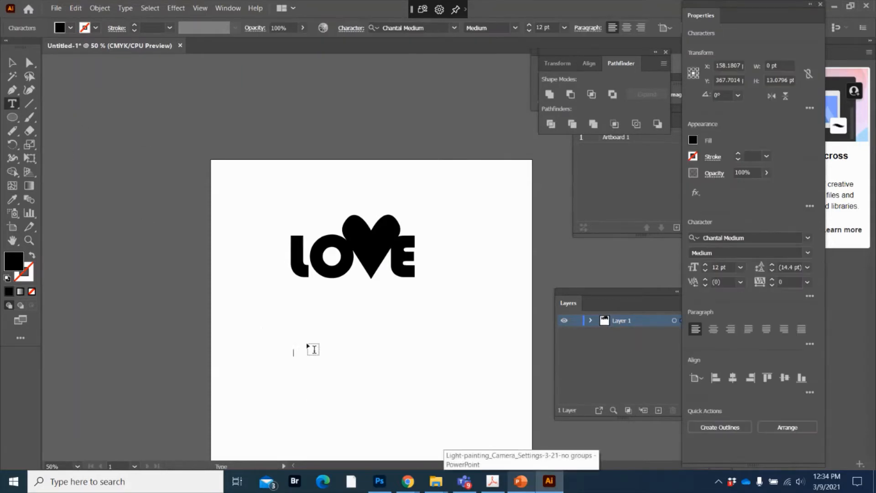
scroll(288, 302, down, 3)
scroll(294, 304, down, 1)
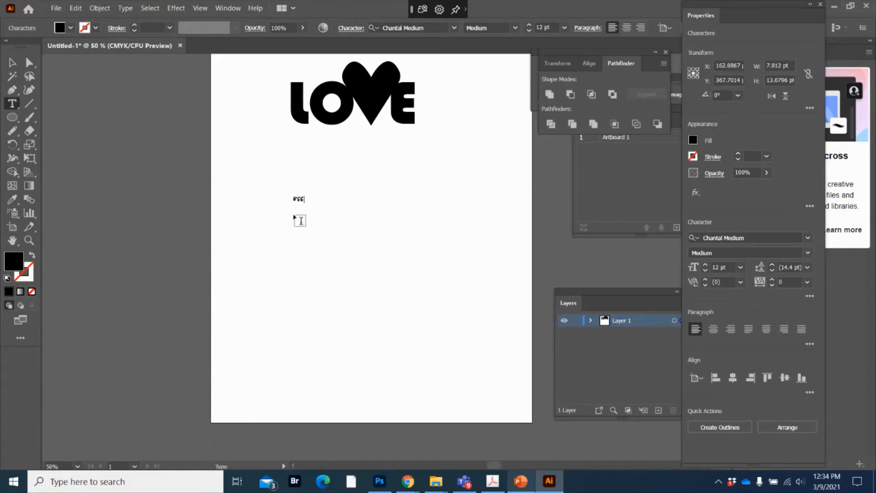
click(13, 63)
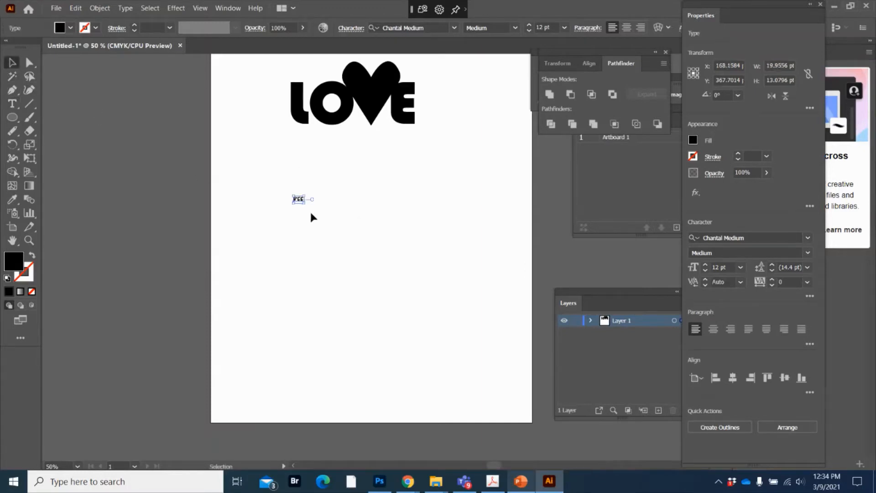
drag(304, 202, 489, 339)
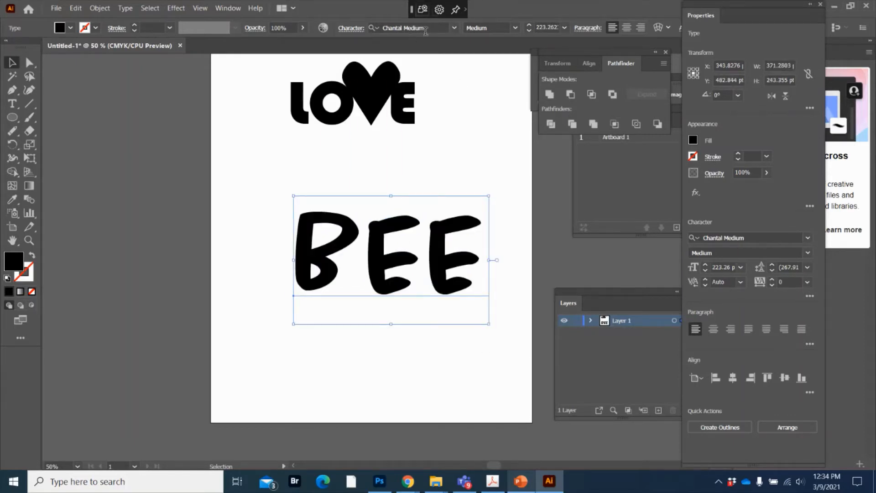
click(454, 30)
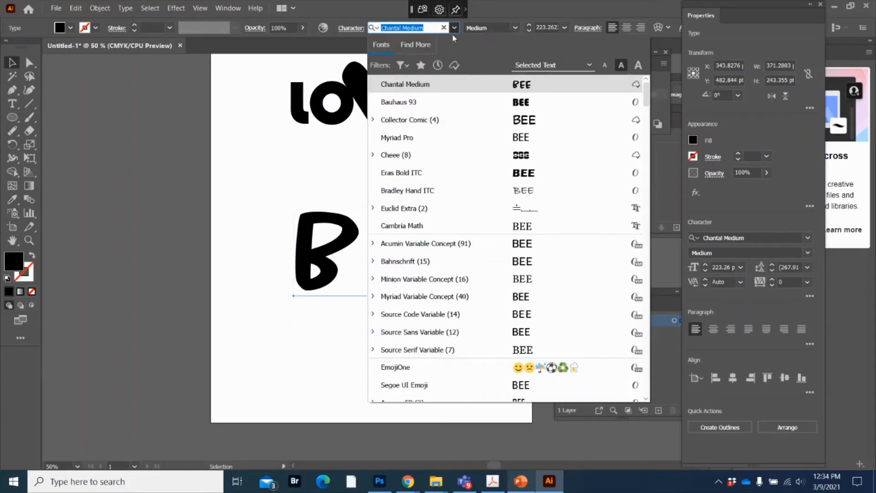
click(412, 48)
click(402, 66)
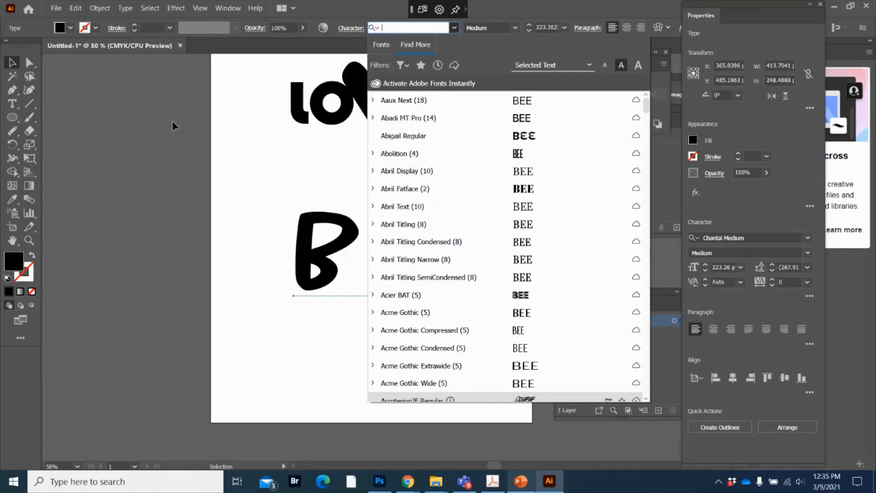
click(229, 103)
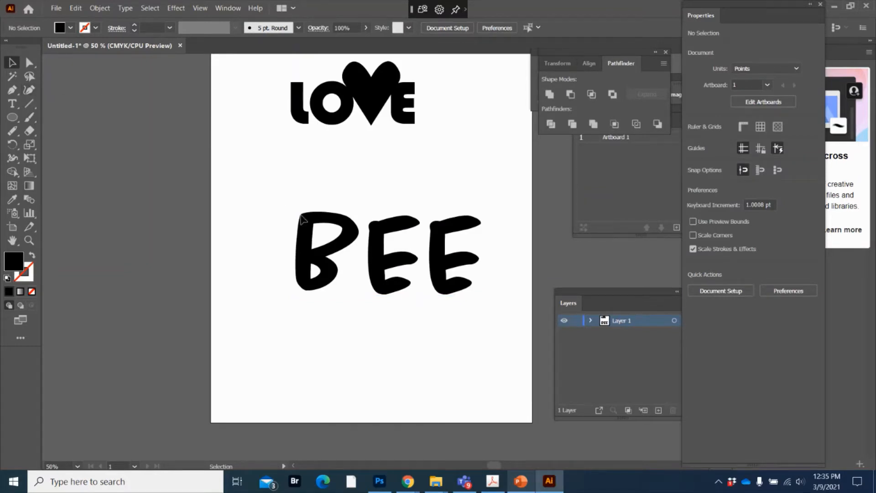
- Draw a spiral about 94 by 81 pt with the Spiral tool, centred on the upper left corner of the B in BEE
click(25, 105)
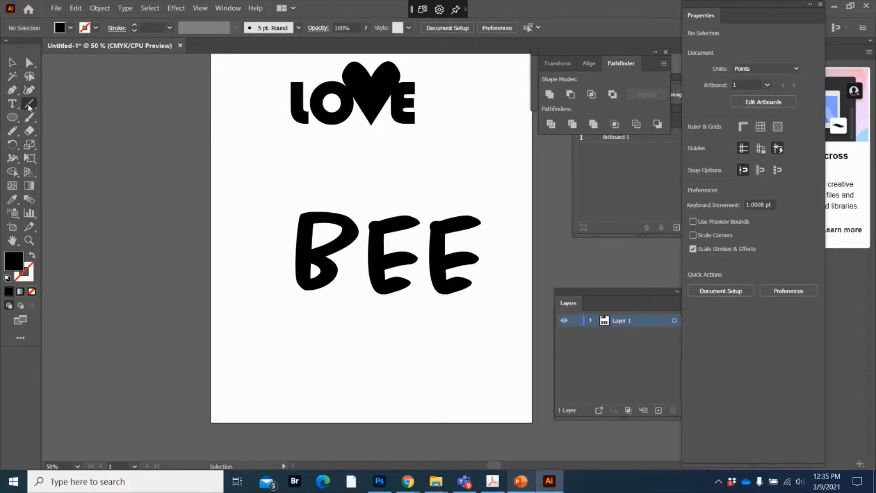
click(11, 131)
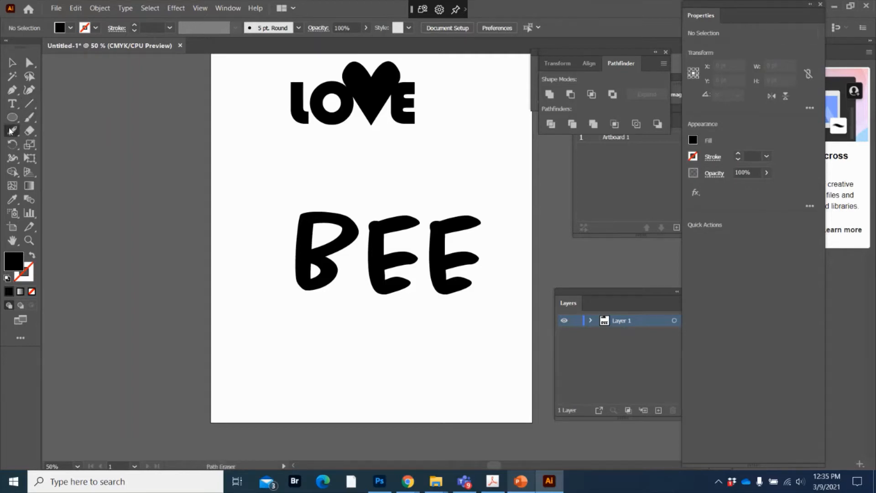
click(29, 117)
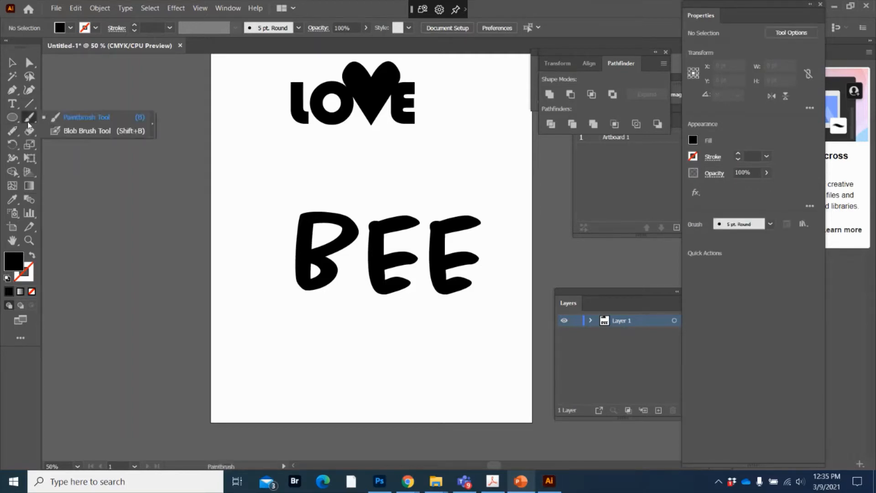
click(7, 117)
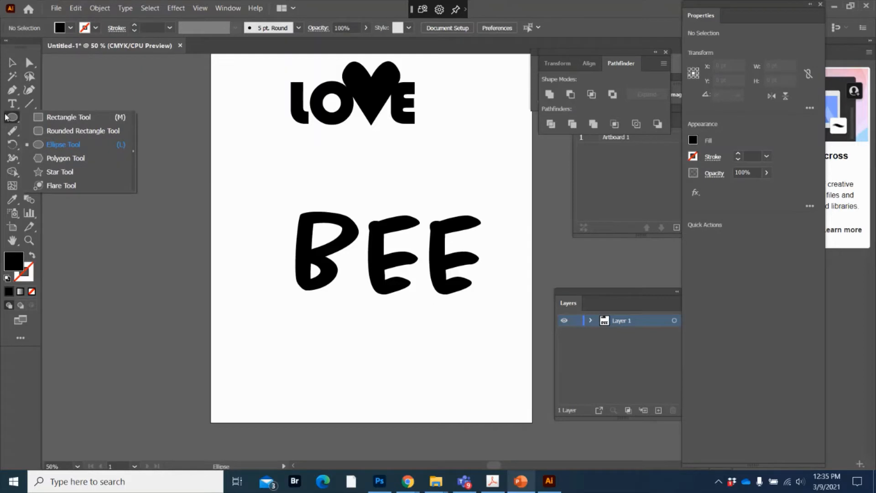
click(30, 104)
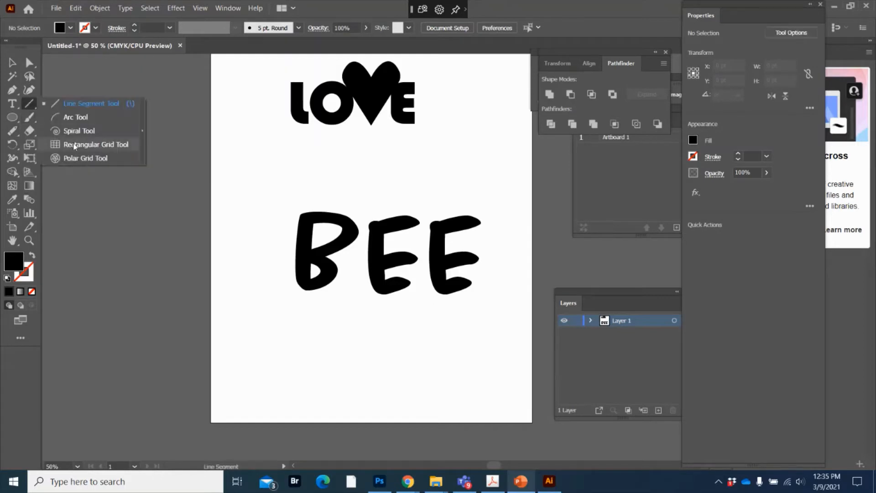
click(75, 131)
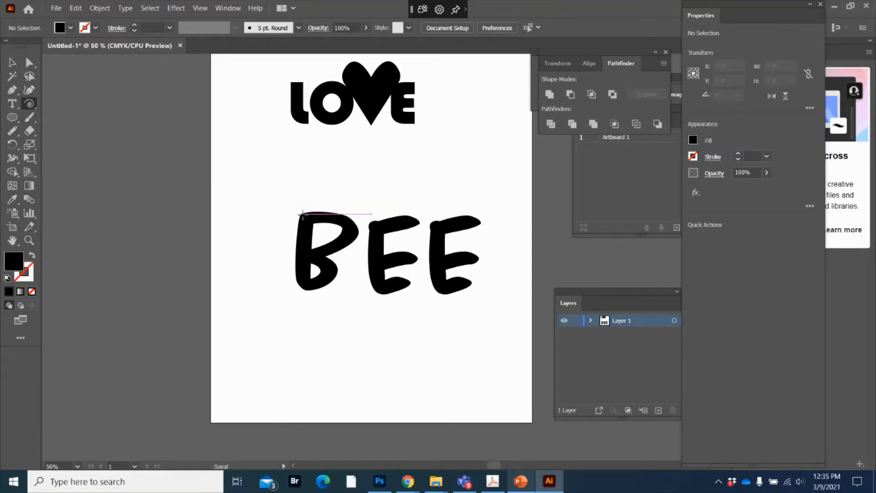
drag(302, 214, 277, 227)
- Give the spiral a black 8 pt stroke with the symmetrical lens-shaped width profile
click(86, 28)
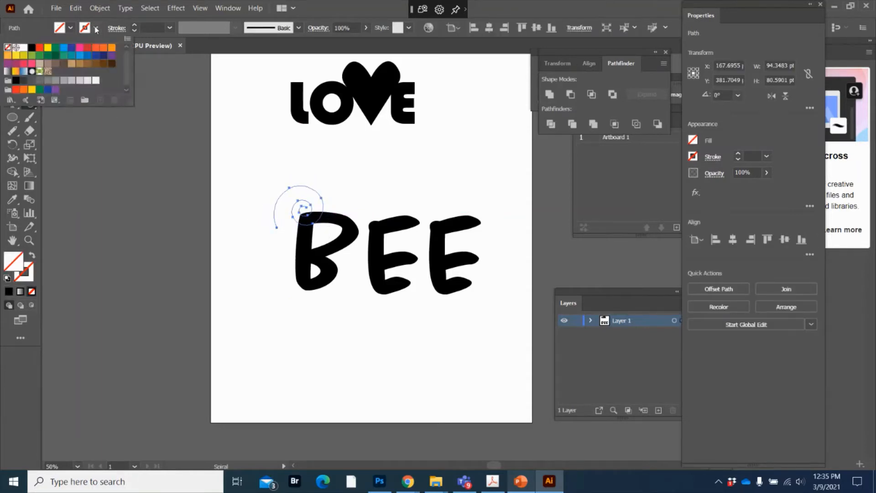
click(32, 48)
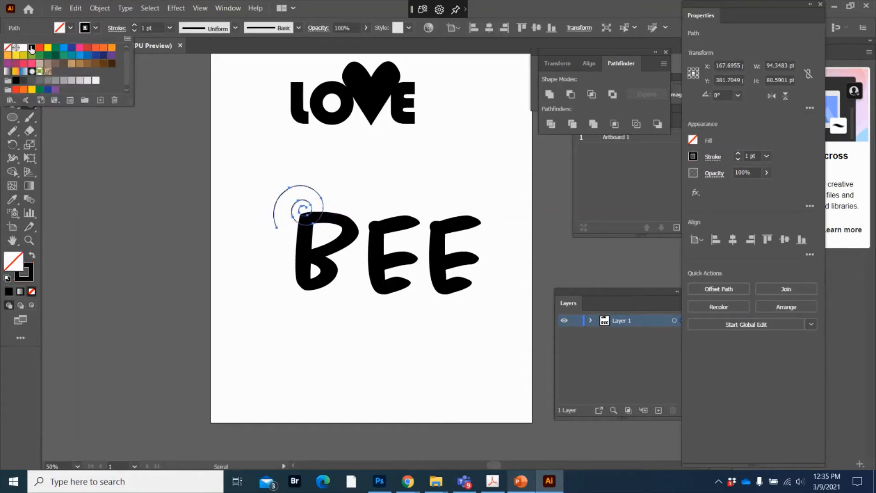
click(135, 26)
click(135, 25)
click(135, 25)
click(135, 26)
click(134, 25)
click(135, 26)
click(135, 26)
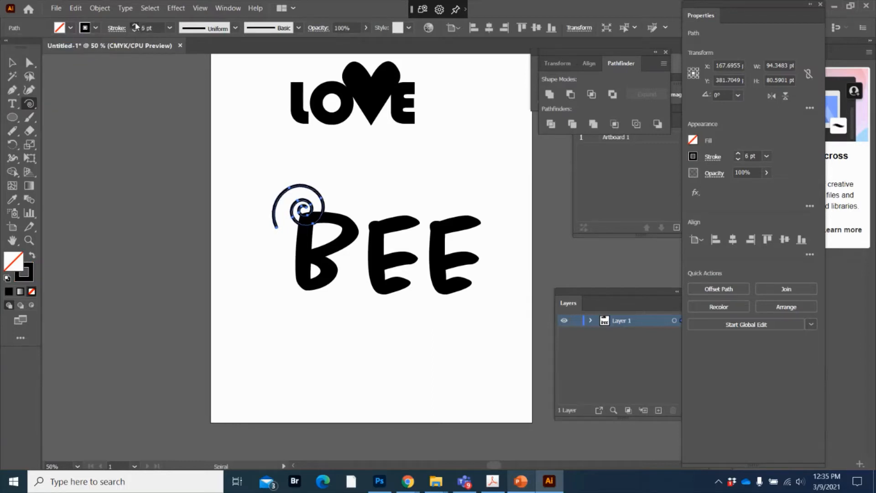
click(134, 25)
click(235, 28)
click(211, 66)
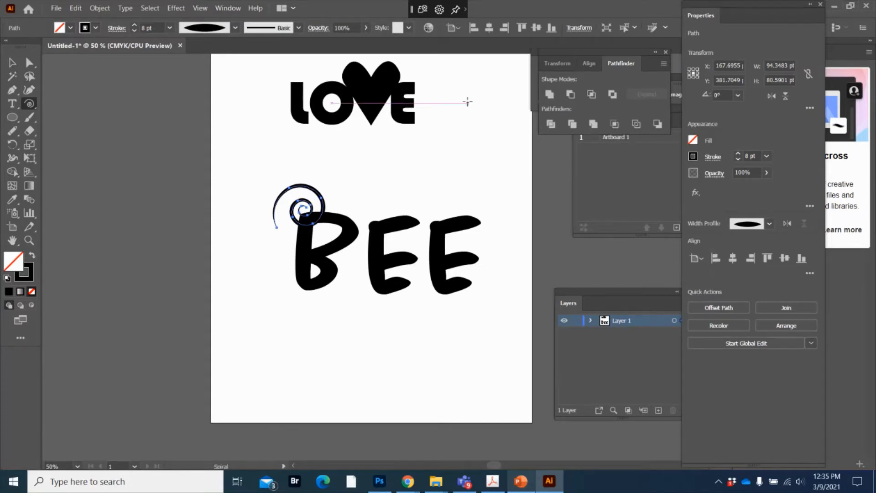
- Make the spiral's stroke a dashed line with 12 pt dashes
click(228, 9)
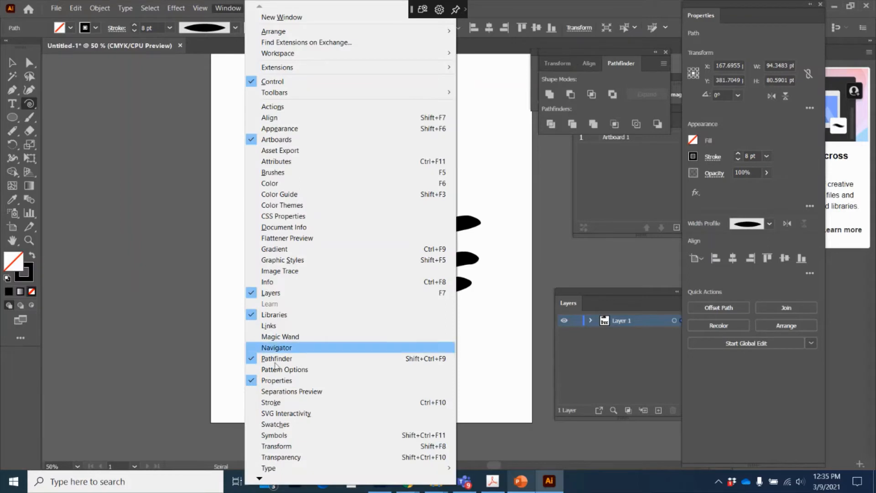
click(271, 402)
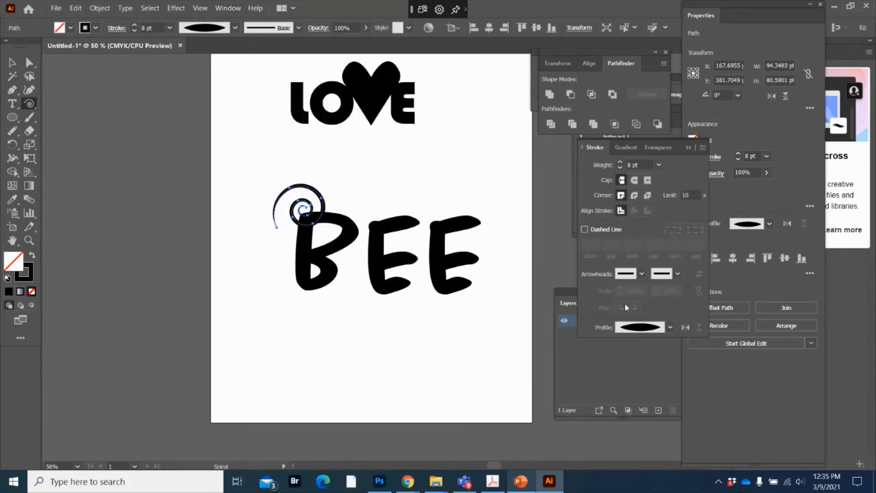
click(585, 230)
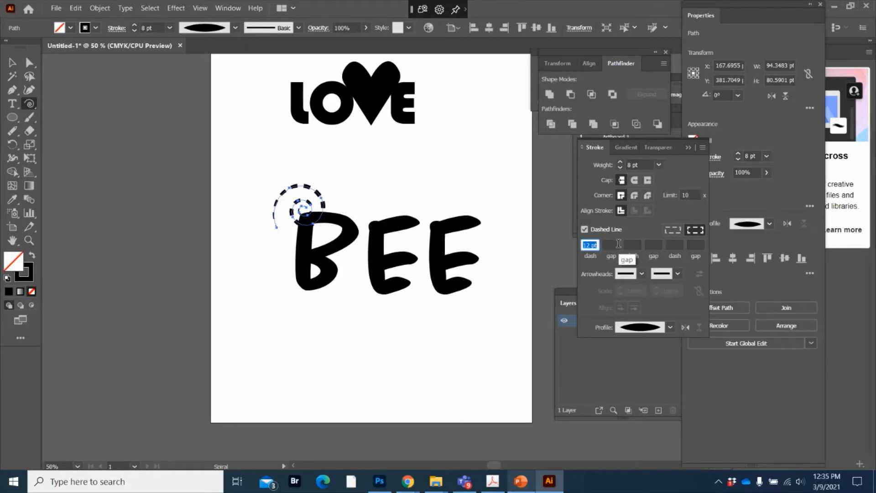
- Try the wedge-shaped width profile on the spiral and flip it along the path
click(670, 327)
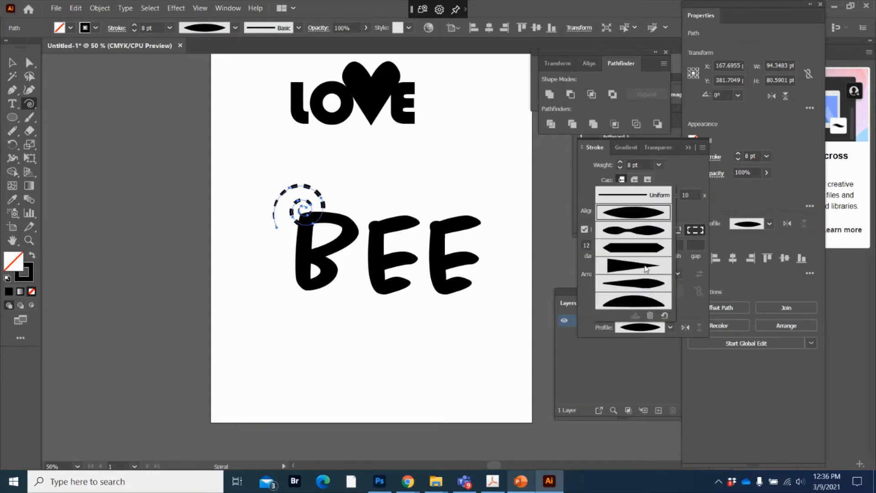
click(646, 268)
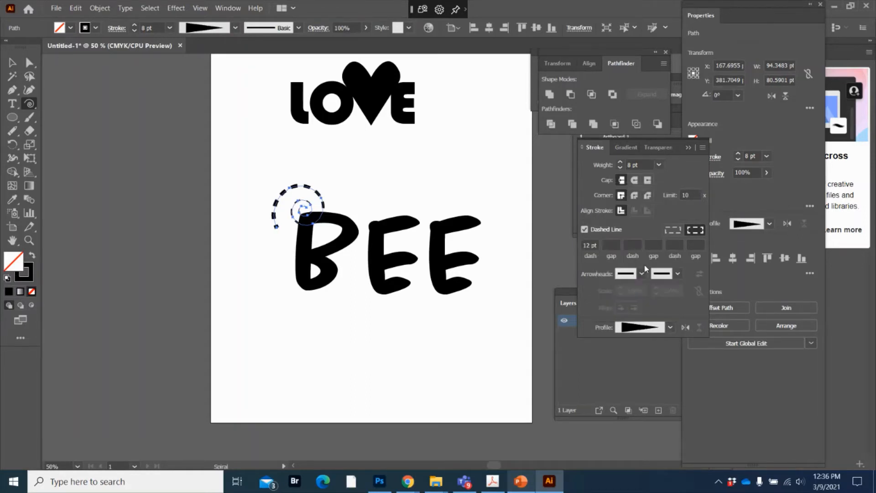
click(682, 329)
click(682, 328)
click(683, 329)
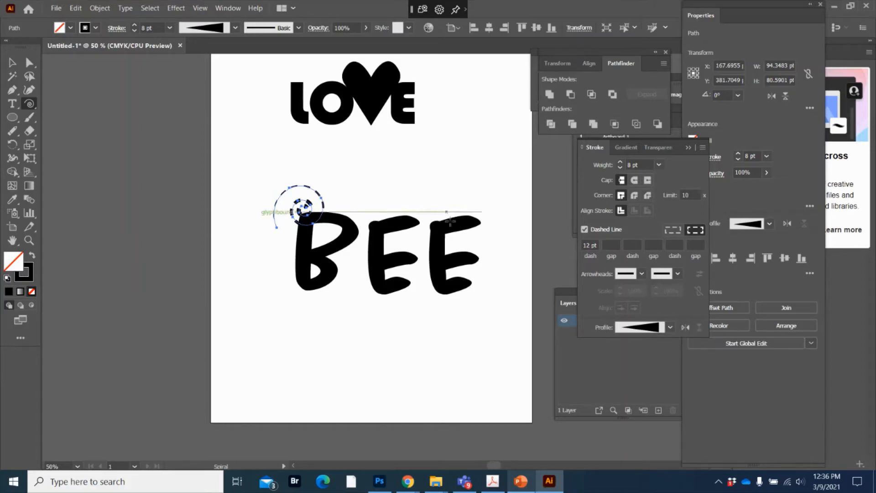
- Apply the asymmetrical teardrop-shaped width profile to the spiral, with round caps and a 9 pt stroke weight
click(671, 328)
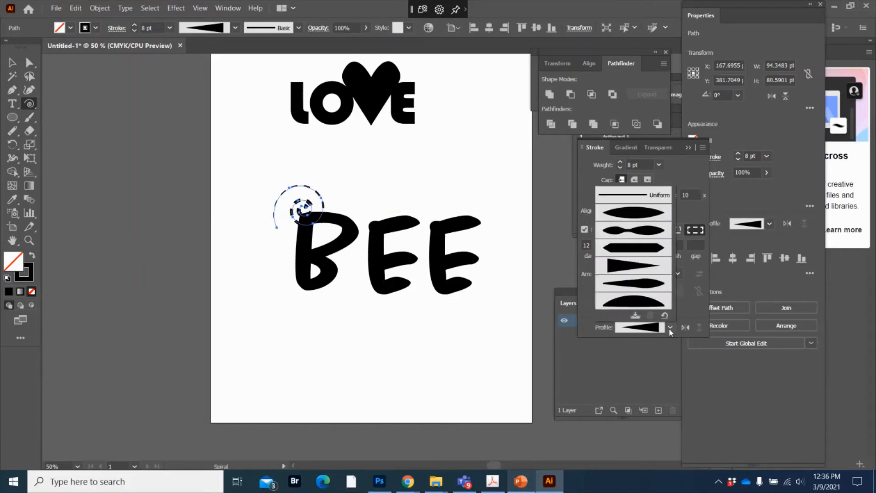
click(655, 290)
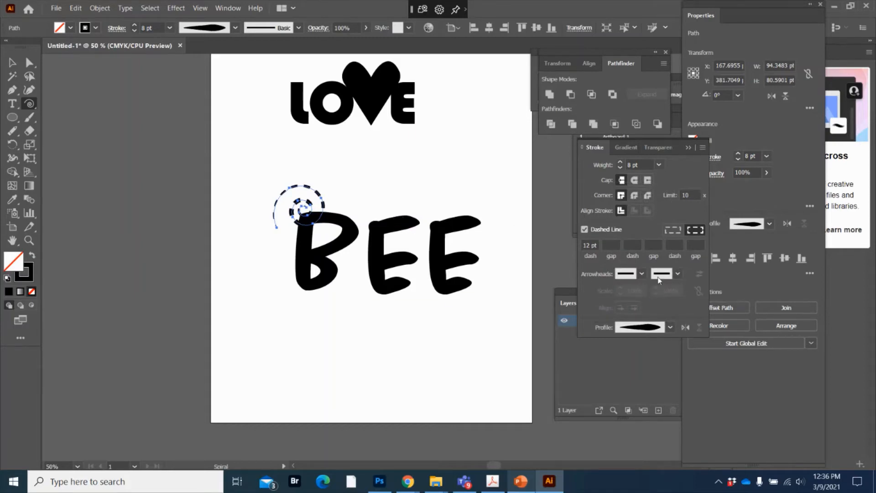
click(634, 181)
click(621, 163)
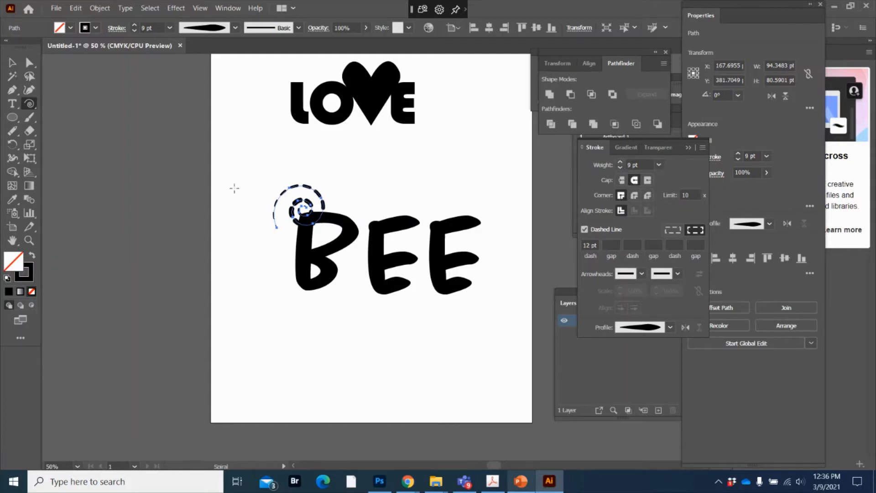
- Paste a copy of the dashed spiral, enlarge it to about 157 × 134 pt and move it below the letter B
key(ctrl+v)
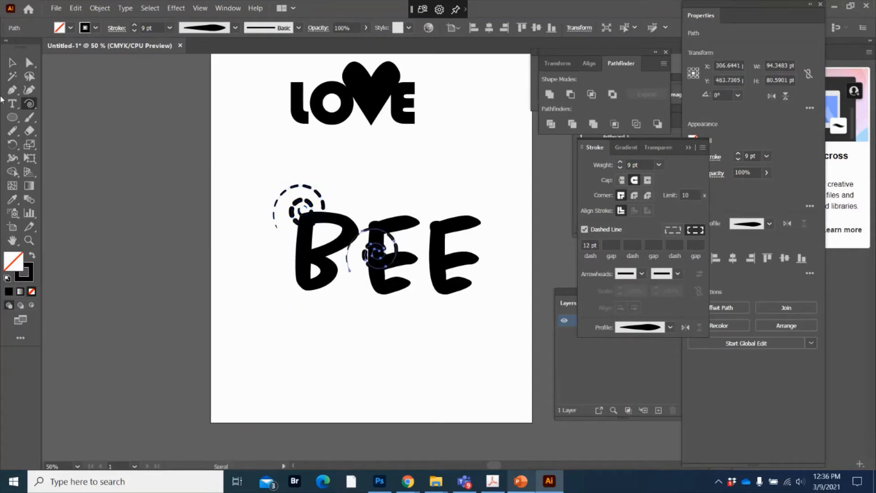
click(14, 63)
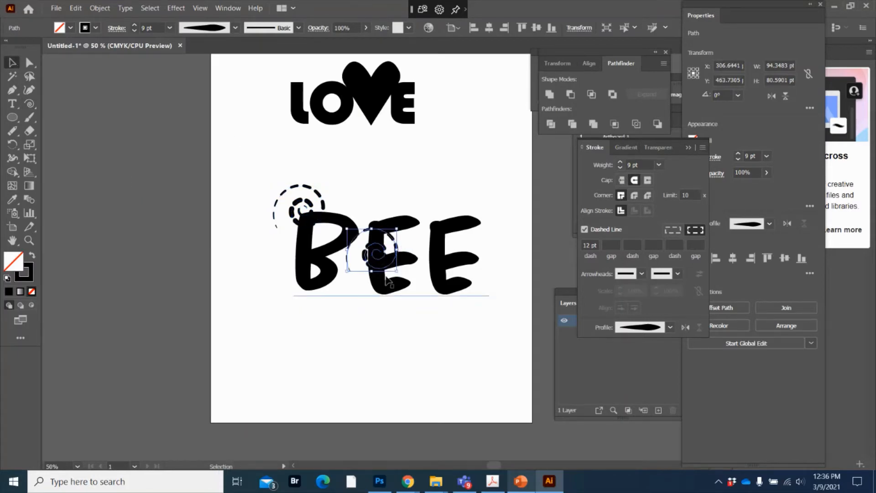
mouse_move(346, 270)
mouse_down()
mouse_move(306, 297)
mouse_move(313, 299)
mouse_up()
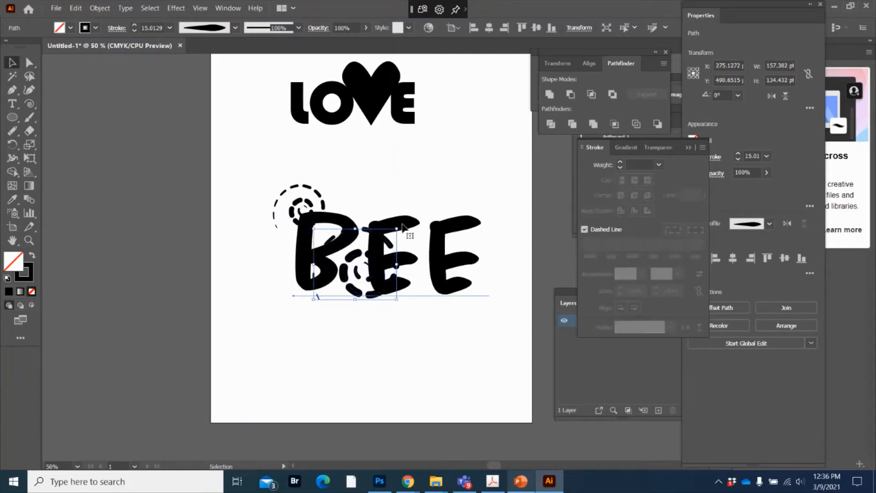
click(402, 230)
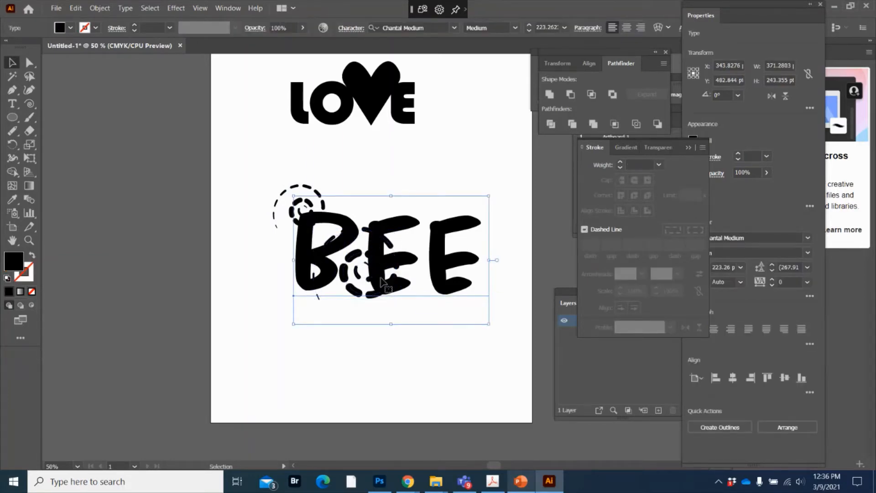
key(a)
key(v)
mouse_move(356, 289)
mouse_down()
mouse_move(287, 359)
mouse_move(286, 381)
mouse_up()
- Reflect the large spiral across the vertical axis and move it beside the left edge of the letter B
right_click(274, 360)
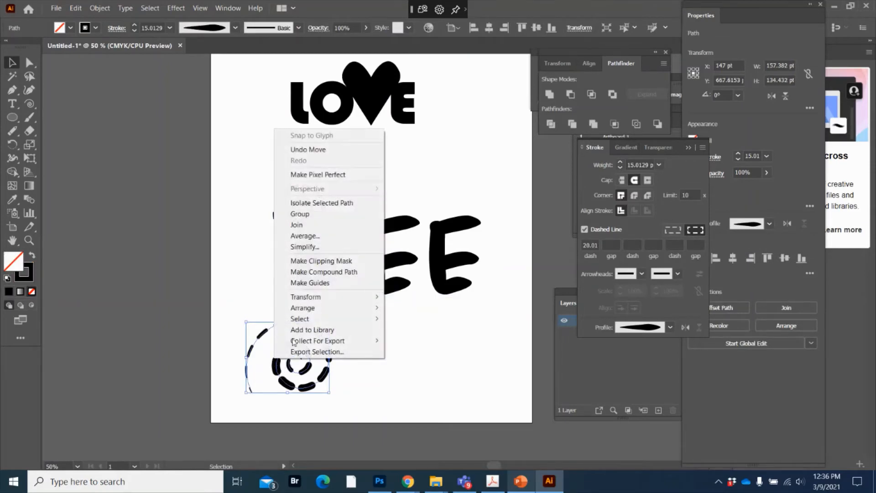
mouse_move(308, 300)
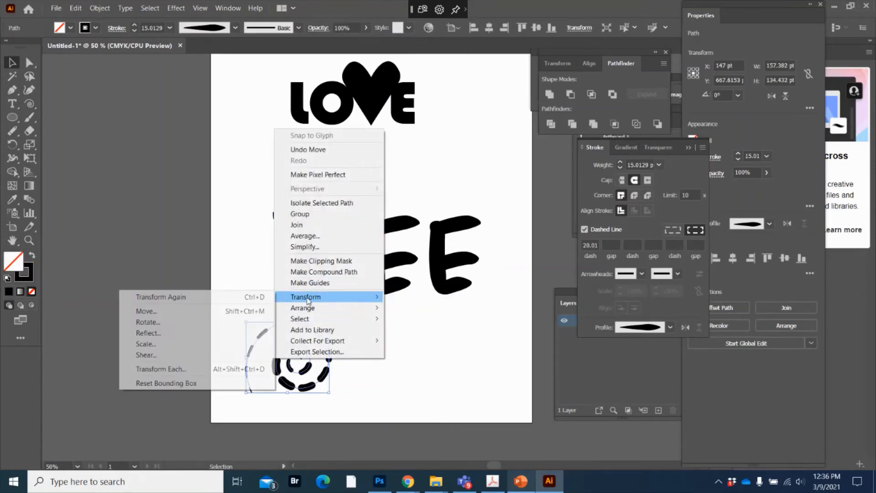
click(187, 333)
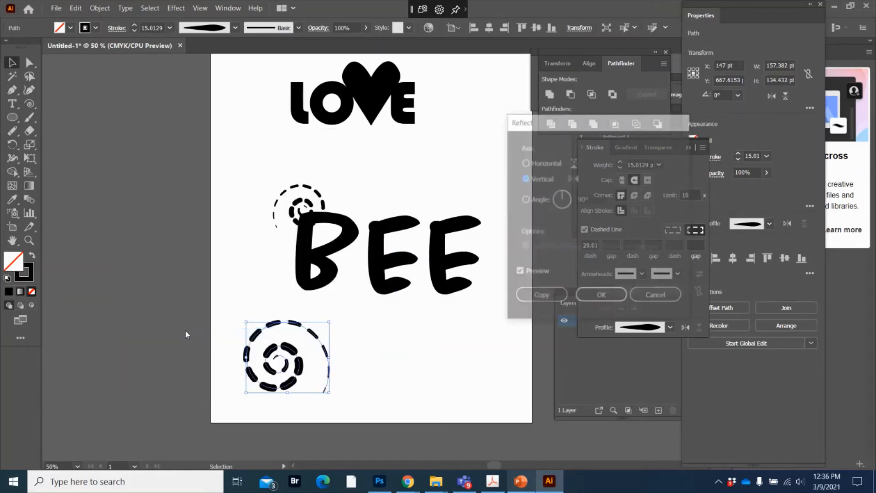
click(602, 297)
drag(279, 325, 254, 210)
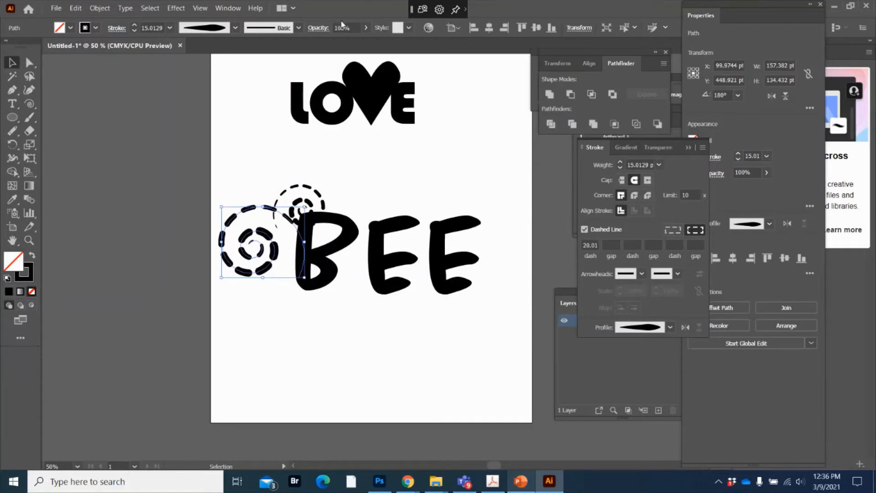
- Reduce the large spiral's opacity to 34% and deselect it
click(366, 28)
drag(351, 40, 337, 42)
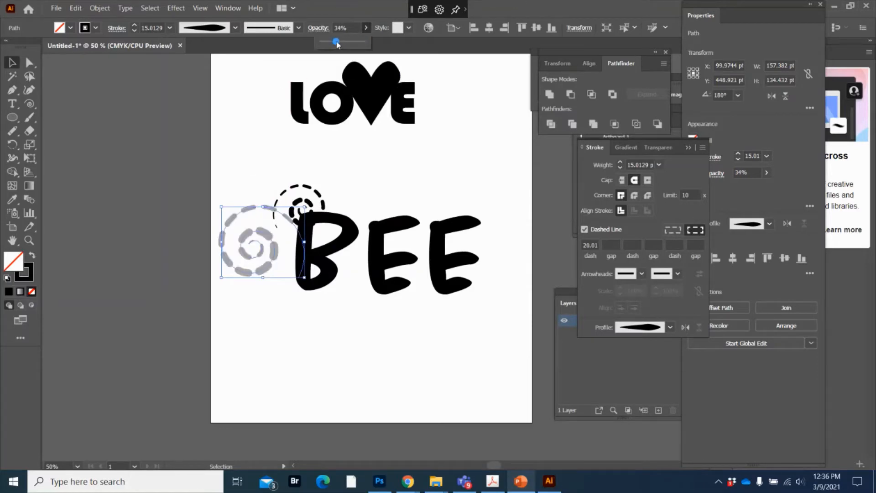
click(364, 137)
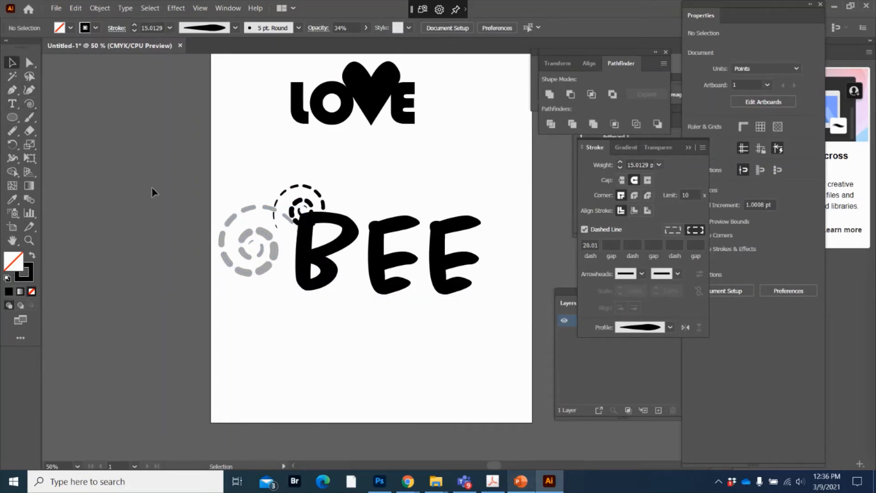
- Draw an ellipse about 50 × 39 pt just above the grey spiral as the bee's body and fill it with black
click(13, 118)
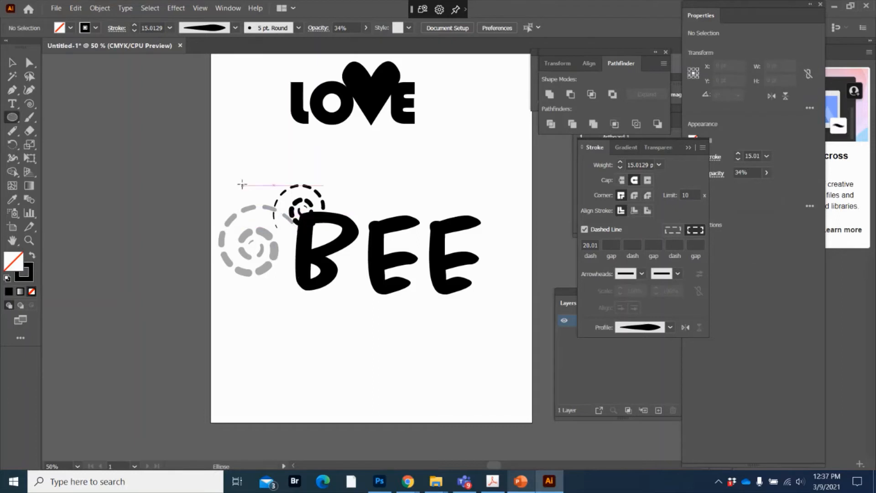
drag(248, 189, 274, 210)
click(68, 29)
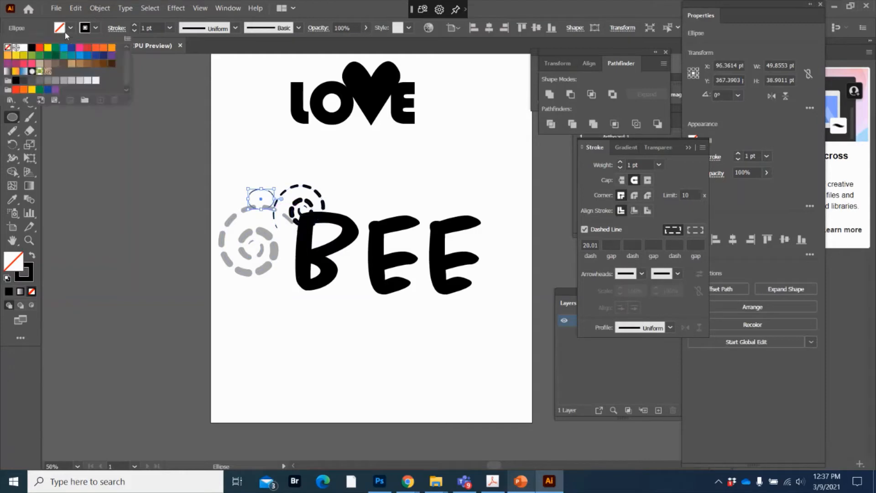
click(32, 47)
click(317, 5)
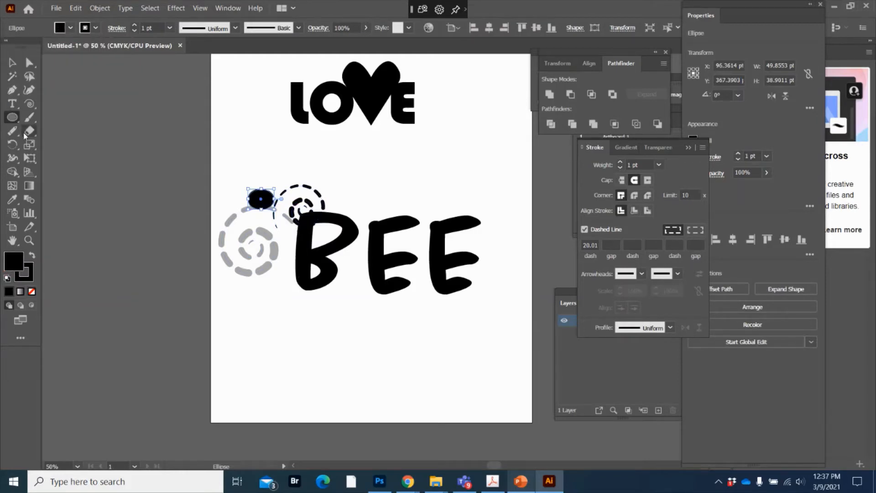
- Give the black ellipse a yellow 4 pt stroke with the symmetrical lens-shaped width profile
drag(12, 131, 54, 145)
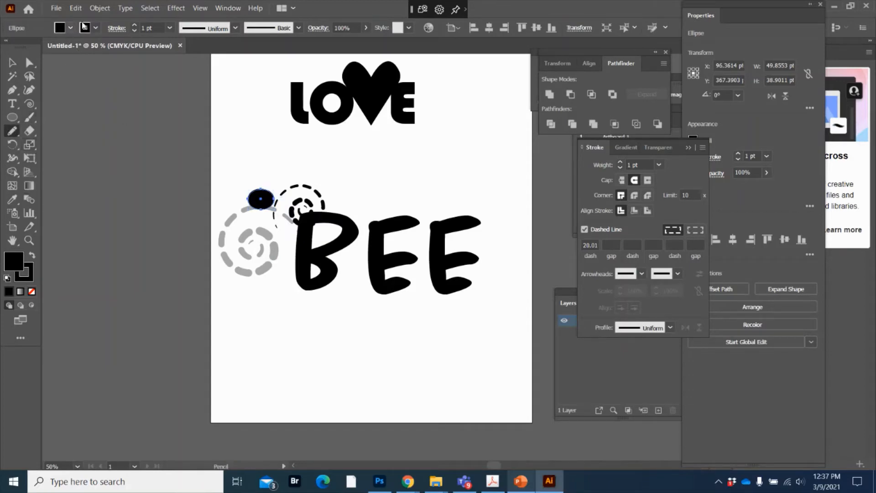
click(96, 27)
click(49, 50)
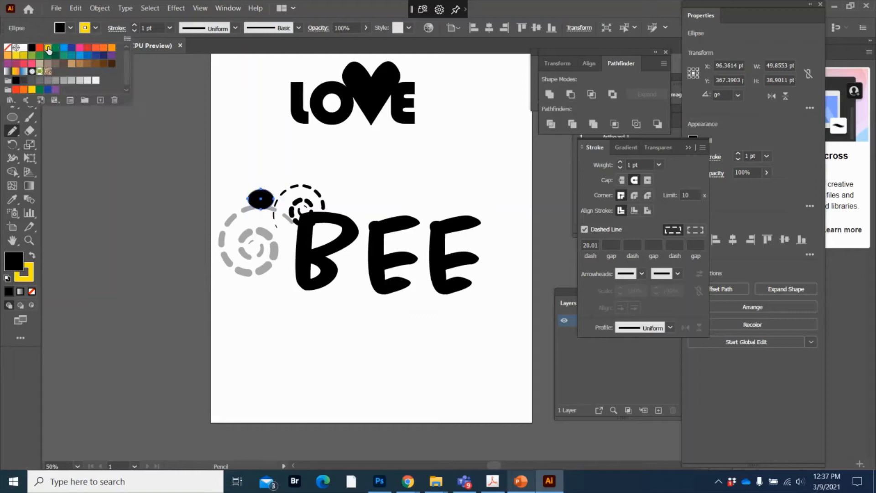
click(320, 7)
click(235, 28)
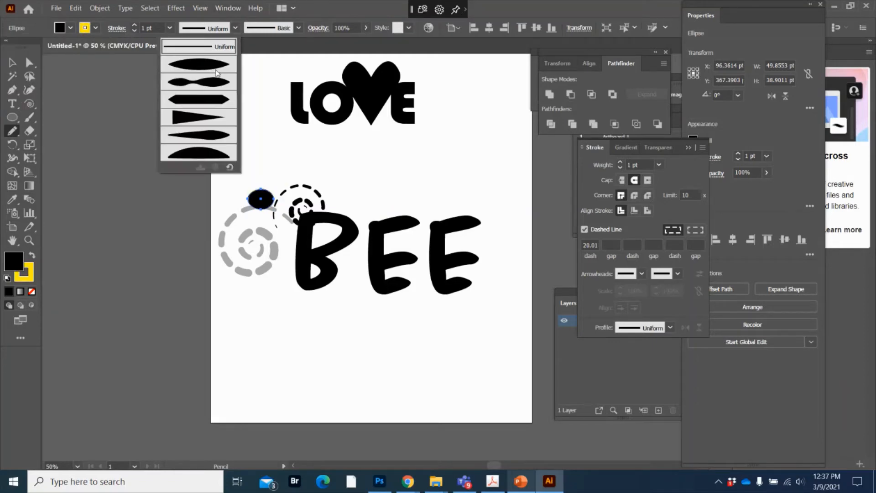
click(218, 73)
click(135, 26)
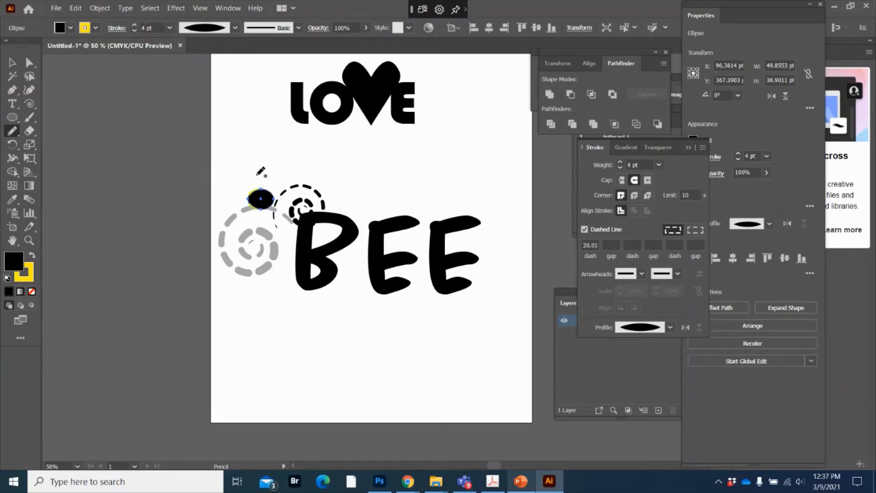
drag(261, 200, 264, 195)
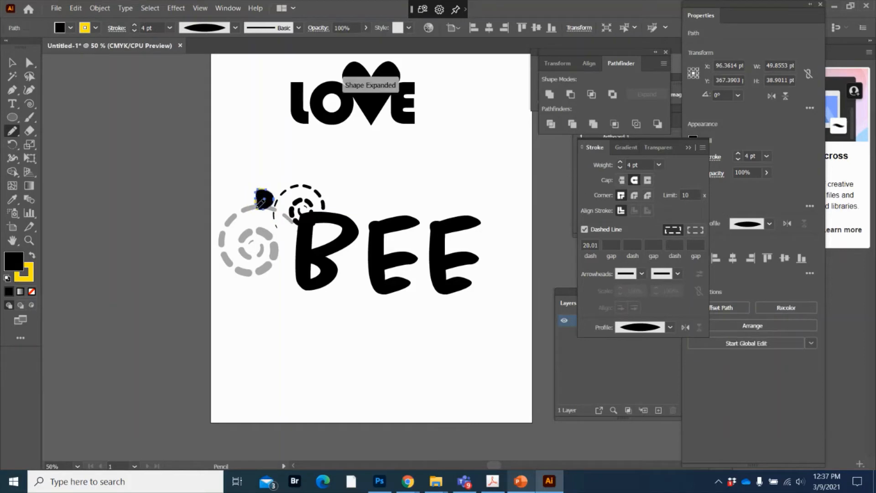
key(ctrl+z)
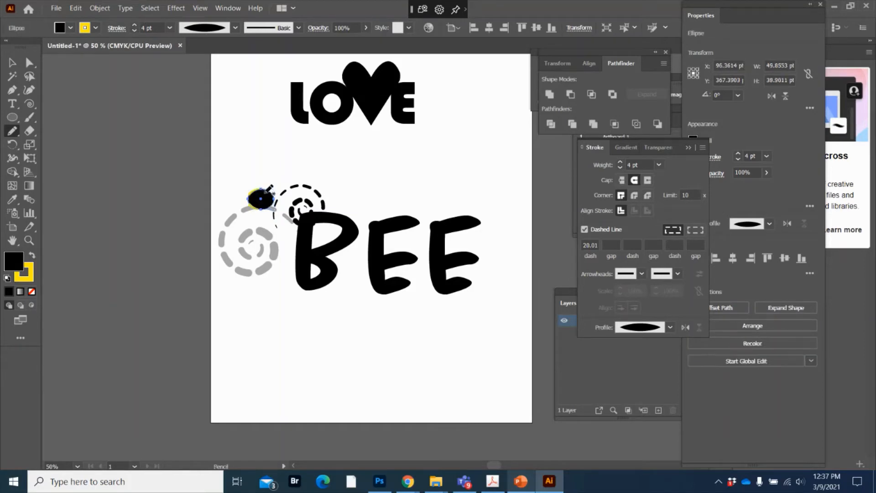
- With the ellipse deselected, pencil a yellow vertical stripe about 28 pt tall on its left half, using a 4 pt lens-shaped stroke
click(13, 61)
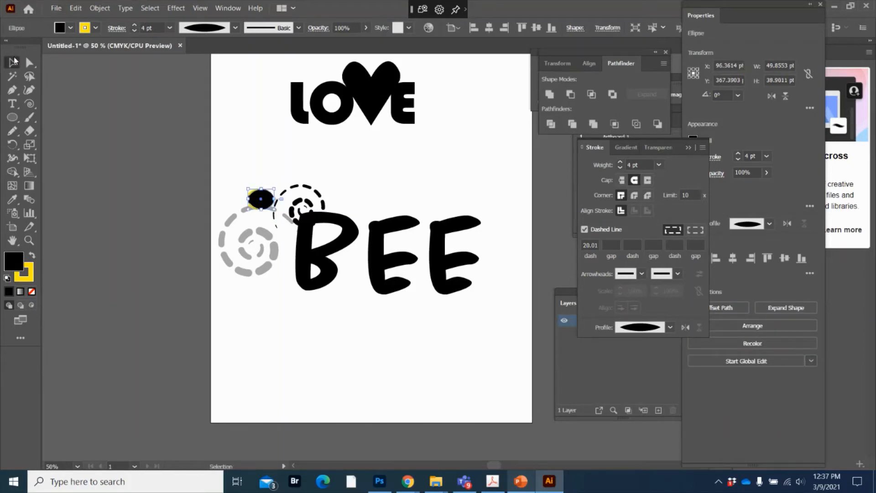
click(243, 156)
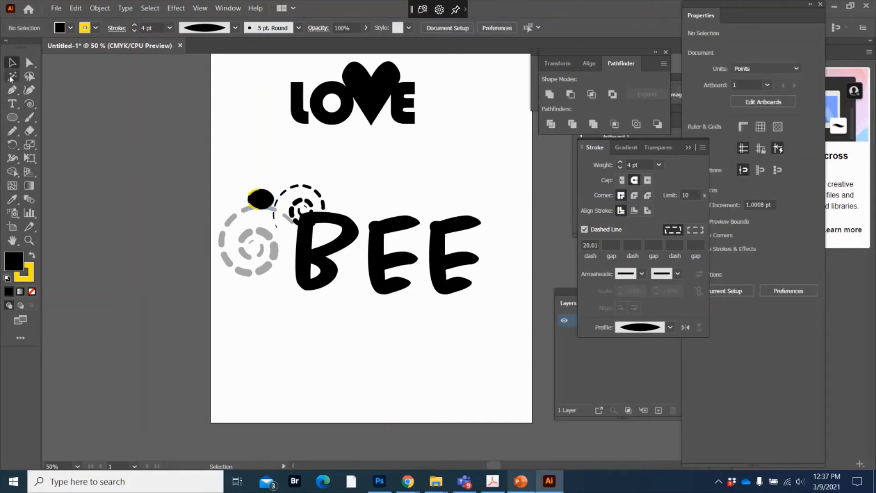
click(13, 131)
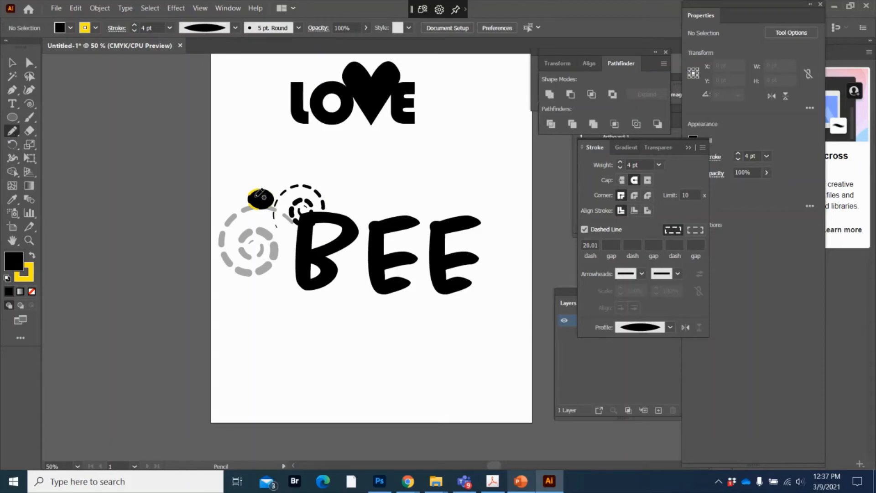
drag(255, 207, 254, 192)
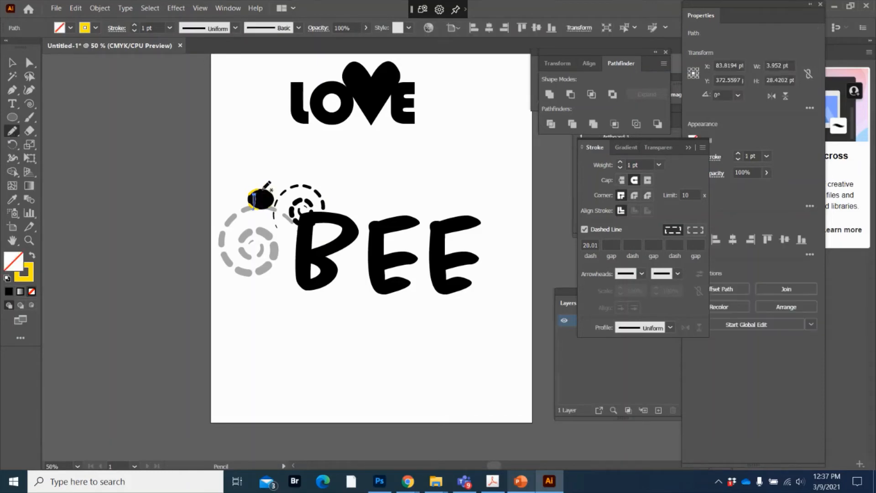
click(135, 25)
click(134, 26)
click(236, 28)
click(221, 65)
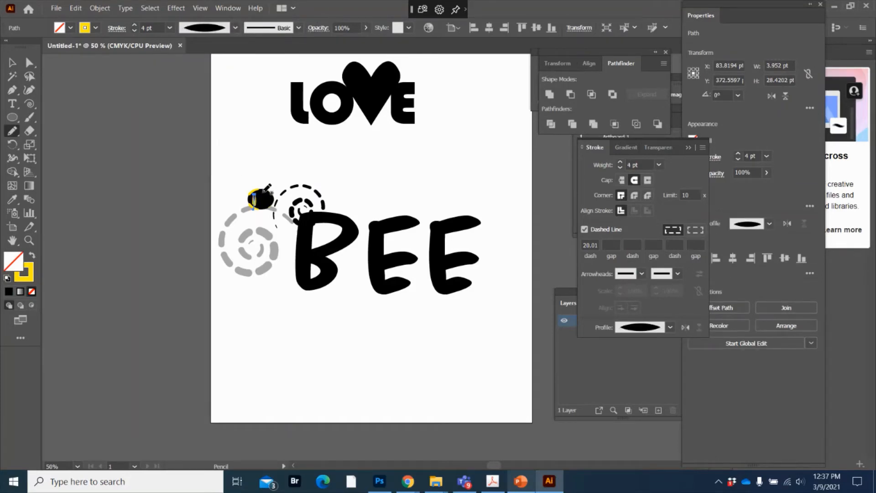
- Pencil a second vertical stripe about 28 pt tall near the bee body's centre, with a 6 pt stroke and the lens-shaped width profile
drag(263, 192, 263, 206)
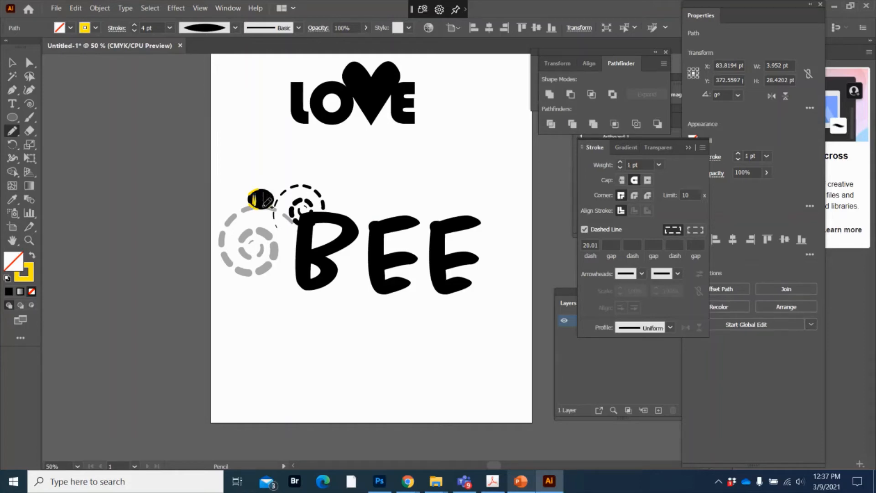
click(135, 30)
click(135, 30)
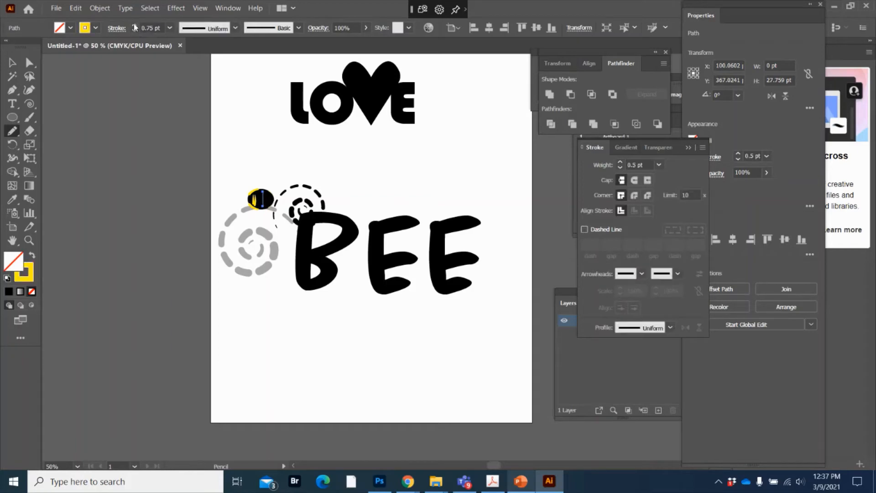
click(135, 26)
click(135, 27)
click(135, 26)
click(232, 30)
click(220, 62)
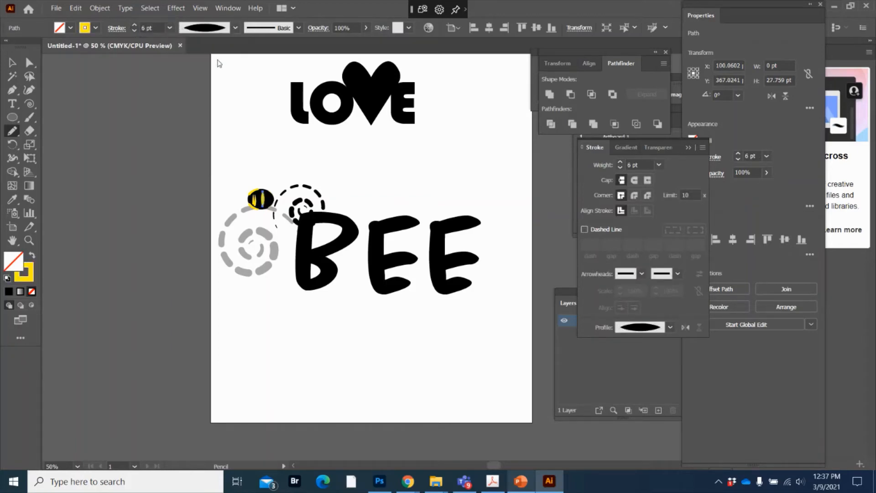
- Pencil a short stinger line about 16 pt long from the bee body's right end and apply the wedge-shaped width profile
click(12, 62)
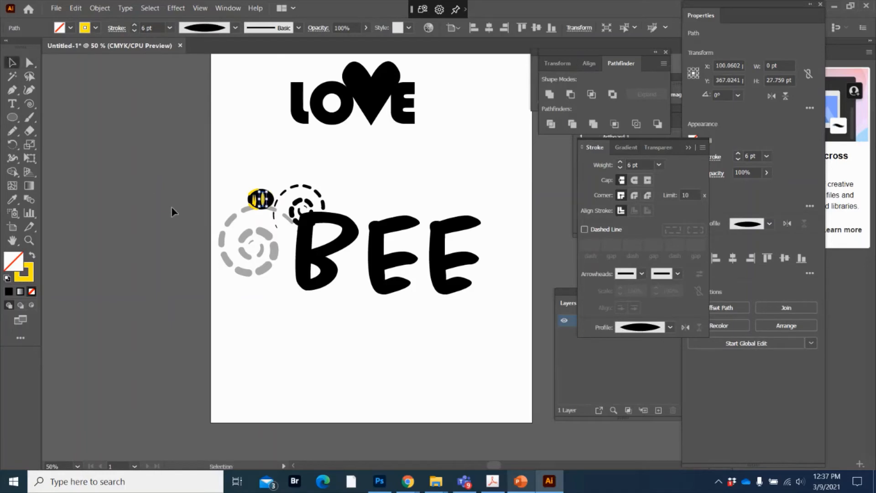
click(13, 92)
click(12, 131)
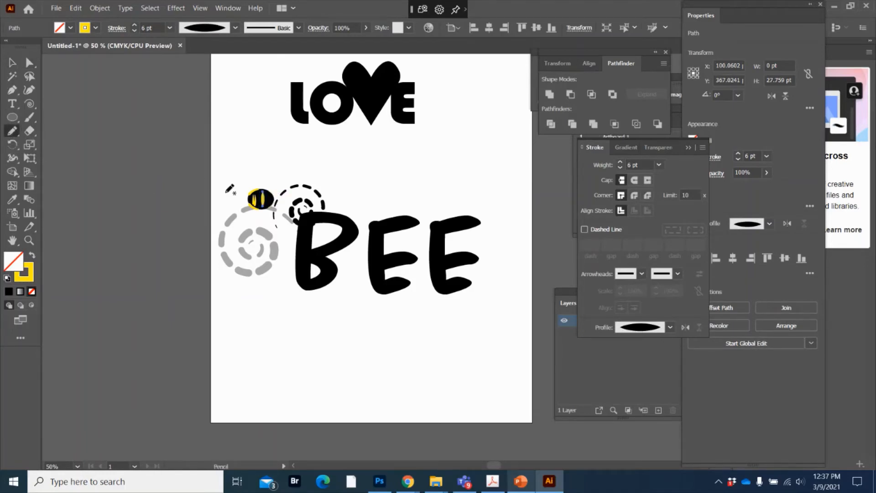
drag(272, 197, 280, 198)
click(223, 30)
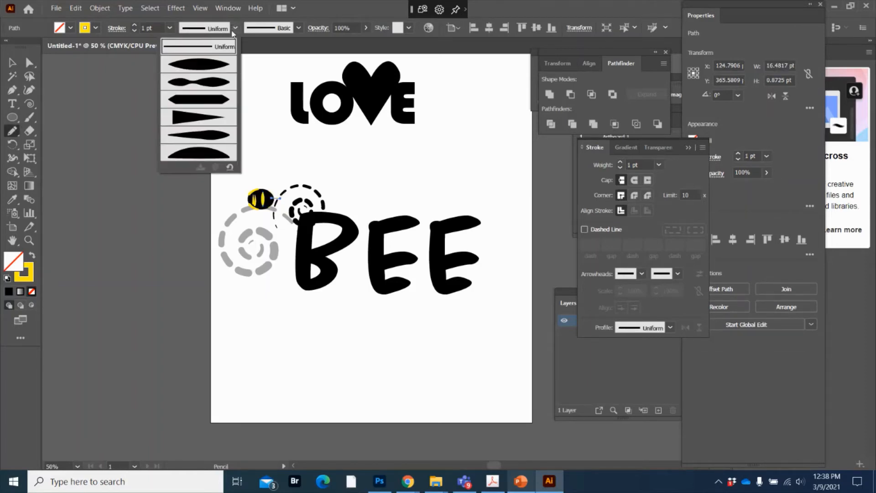
click(210, 113)
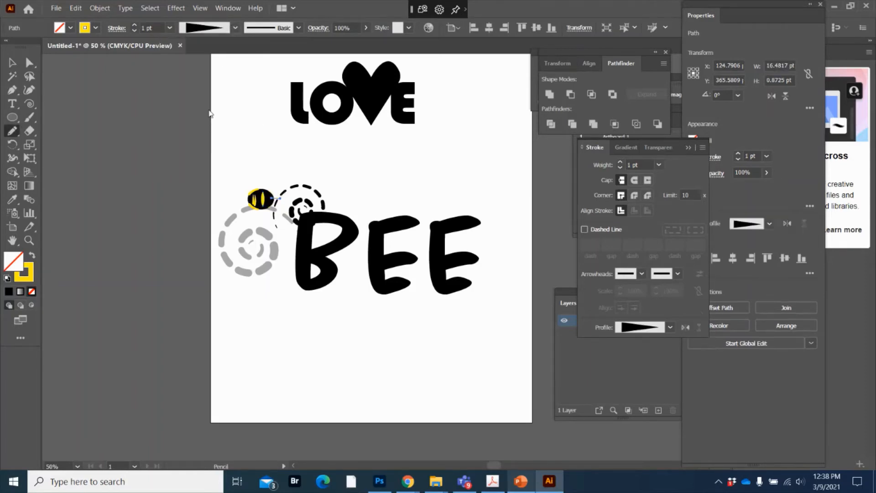
- Set the stinger's stroke weight to 11 pt and deselect it
click(135, 27)
click(135, 26)
click(135, 26)
key(v)
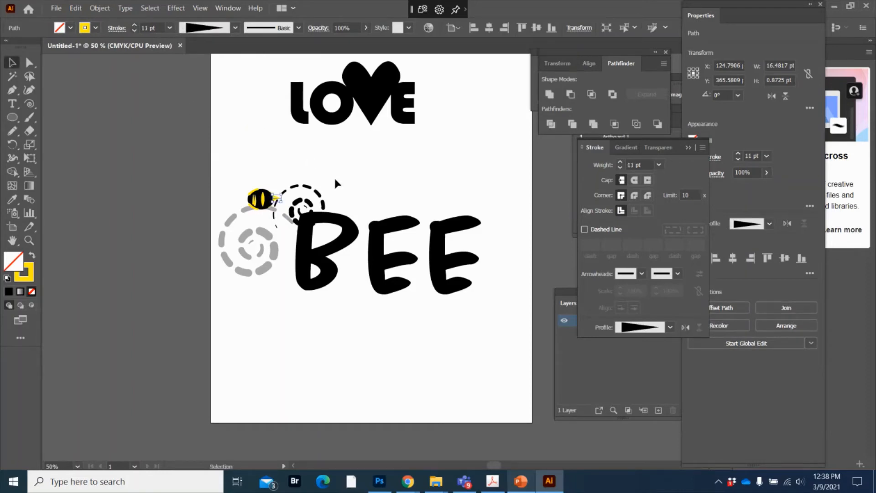
click(272, 170)
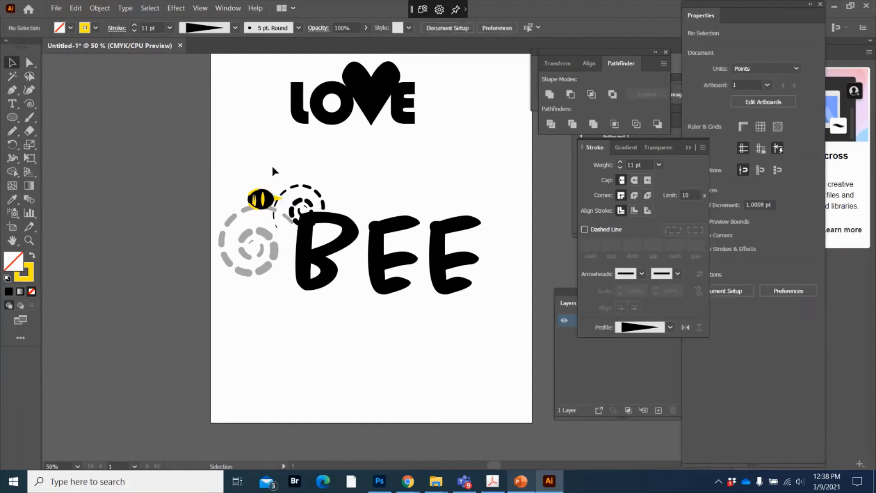
click(283, 200)
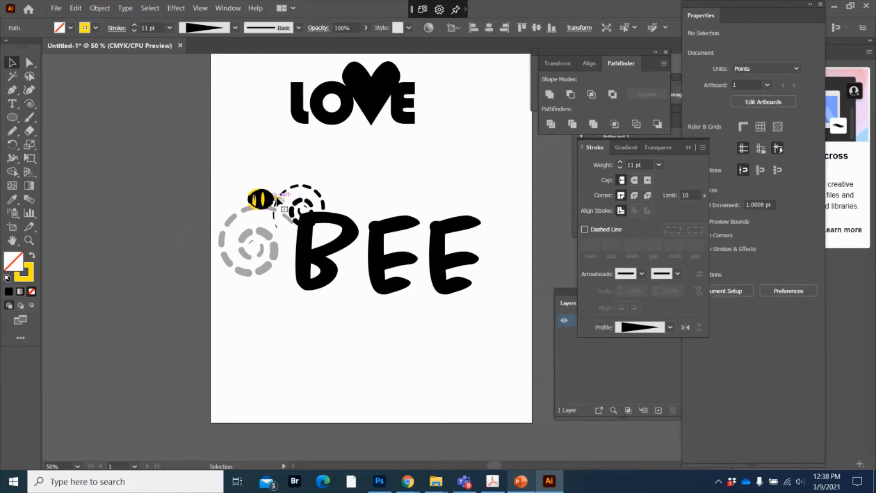
click(204, 144)
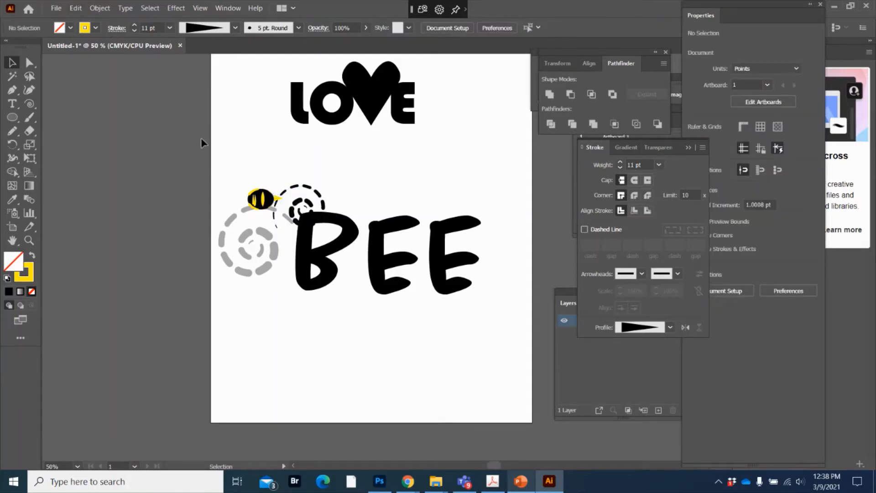
- Recolor the stinger's stroke black
click(280, 198)
click(95, 29)
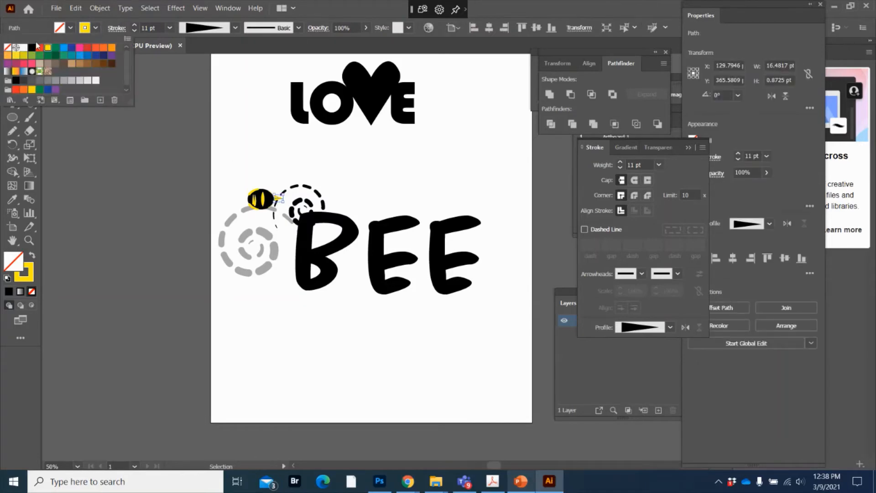
click(31, 46)
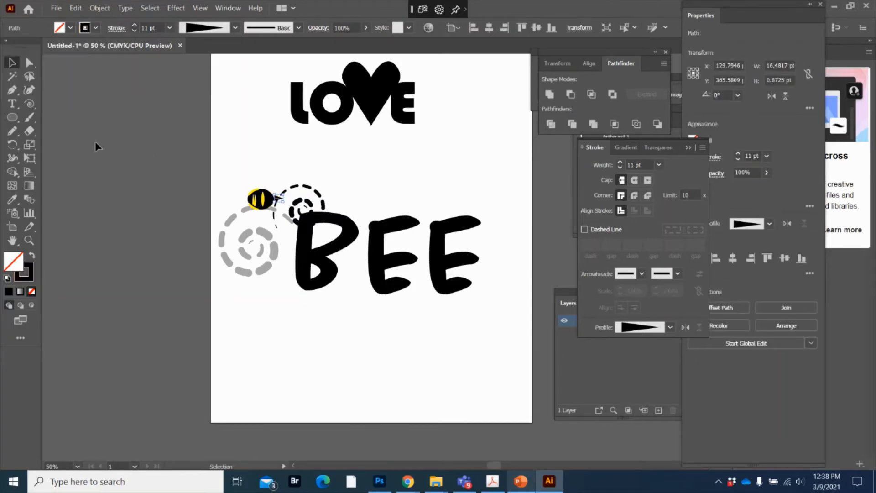
- Pencil a pair of looped wings about 62 by 64 pt above the bee's body with a thin black outline
click(12, 131)
mouse_move(269, 195)
mouse_down()
mouse_move(262, 180)
mouse_move(268, 186)
mouse_up()
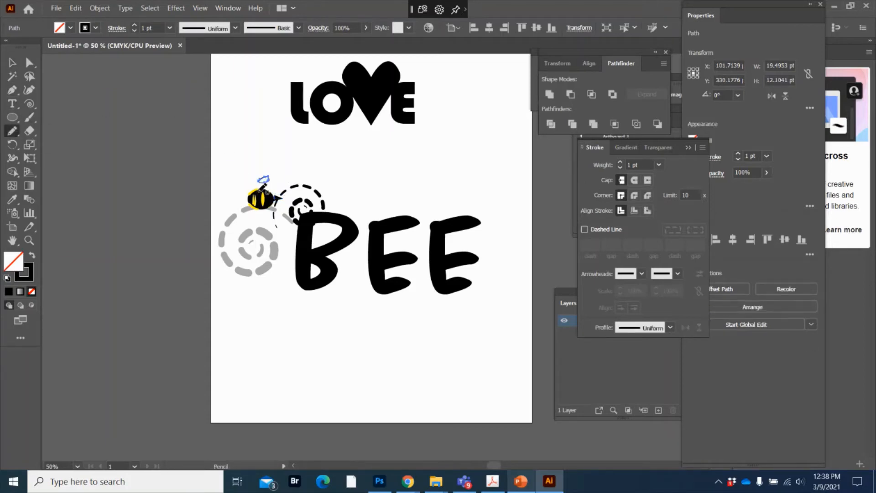
key(ctrl+a)
key(ctrl+z)
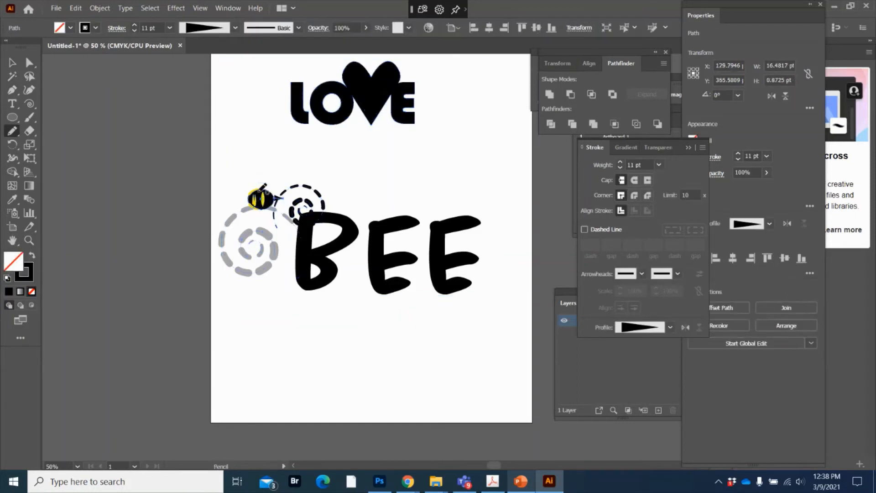
mouse_move(258, 187)
mouse_down()
mouse_move(268, 168)
mouse_move(279, 178)
mouse_move(266, 197)
mouse_move(258, 167)
mouse_move(260, 192)
mouse_up()
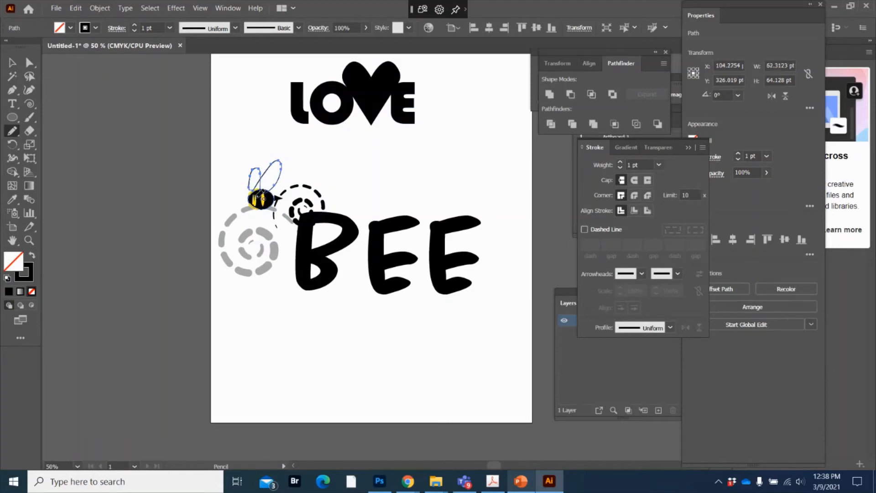
- Draw an ellipse about 22 by 17 pt beside the body's left end as the bee's head and fill it black
click(12, 117)
drag(233, 194, 246, 204)
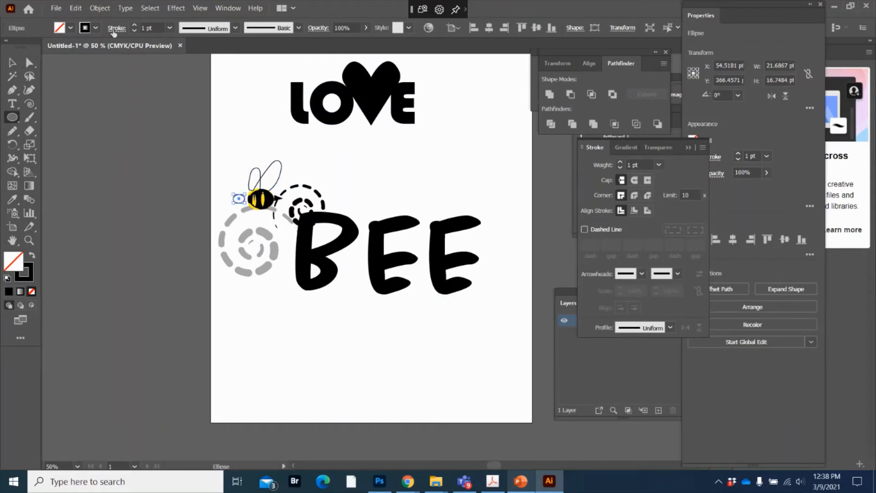
click(69, 28)
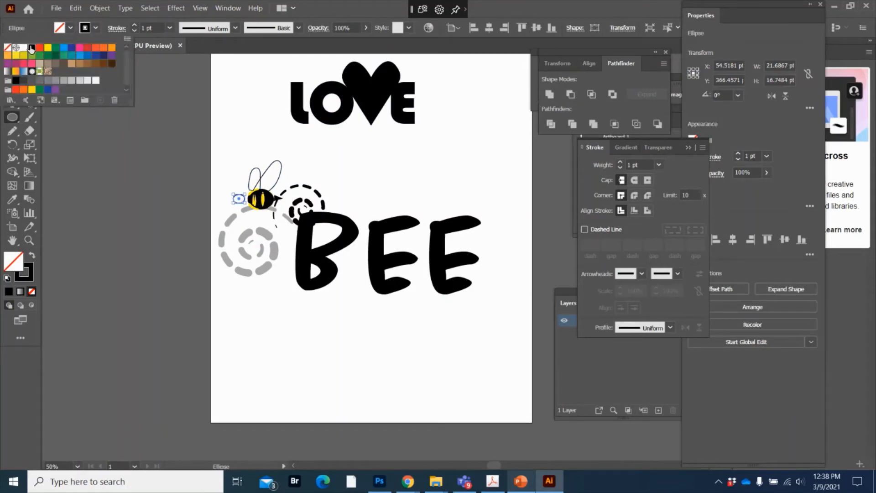
click(32, 46)
click(35, 29)
- Nudge the black head ellipse to the right until it touches the bee's body, and deselect it
click(14, 62)
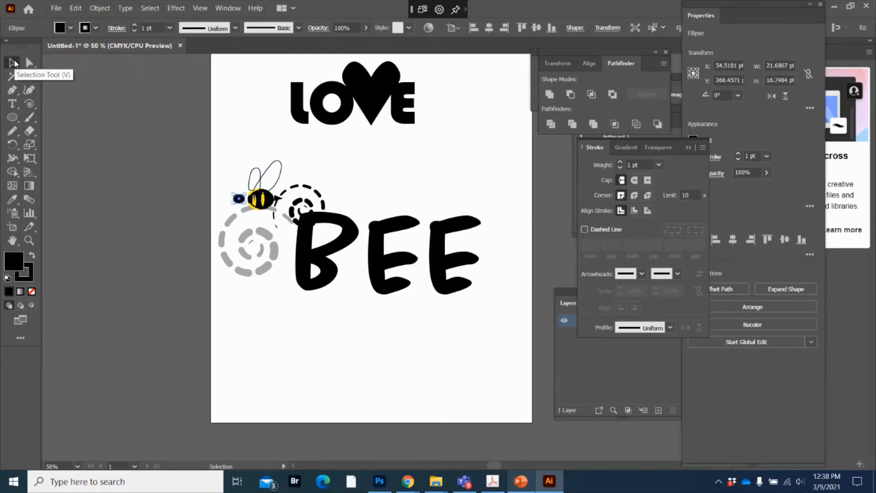
key(Right)
key(Right)
key(Right)
key(Right)
key(Right)
key(Right)
key(Right)
key(Right)
key(Right)
key(Right)
key(Right)
click(66, 73)
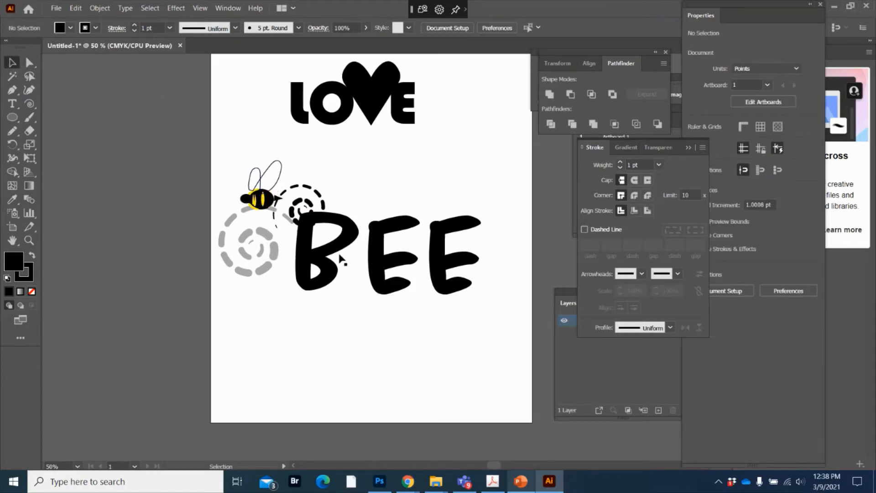
- Group the bee's wings, body and head into one object
click(269, 185)
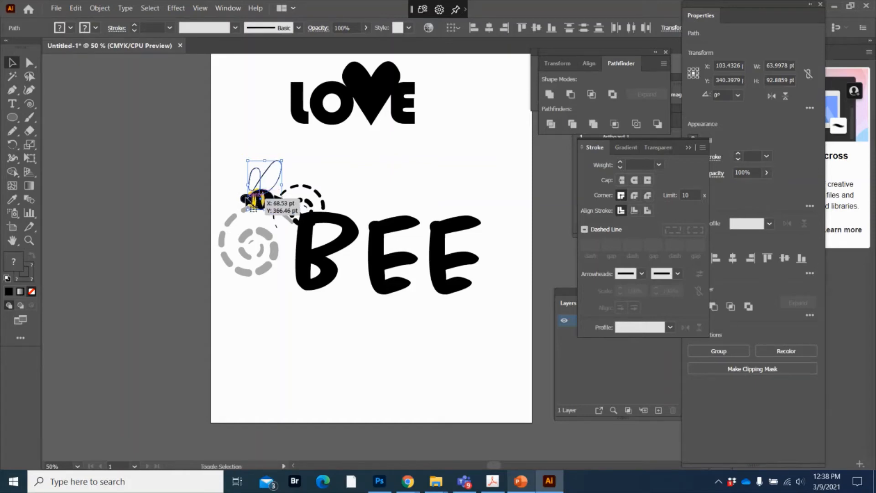
shift+click(245, 198)
right_click(246, 199)
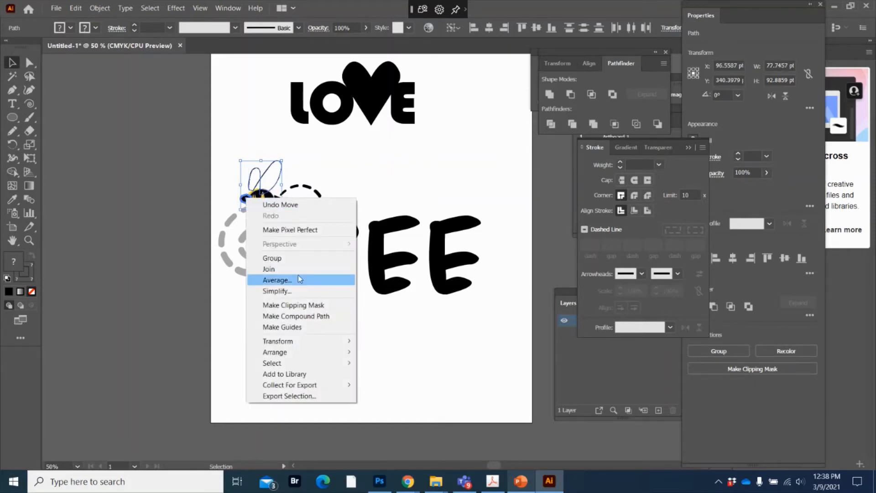
click(294, 259)
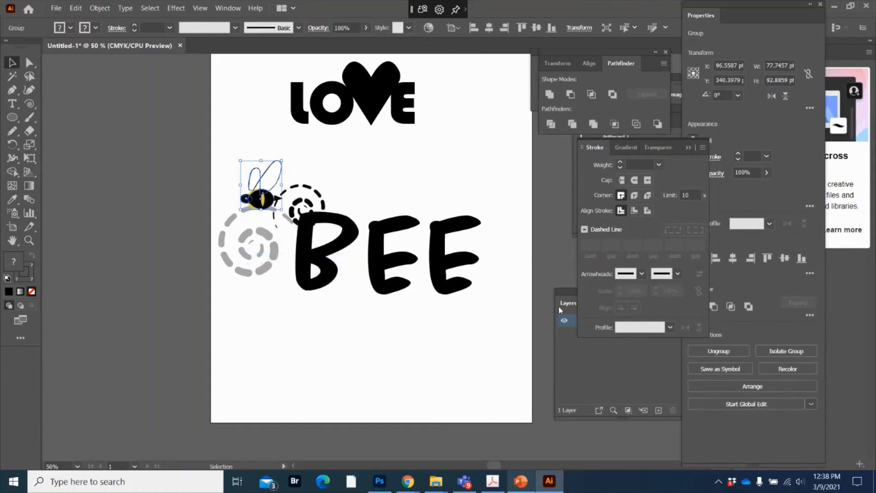
click(312, 155)
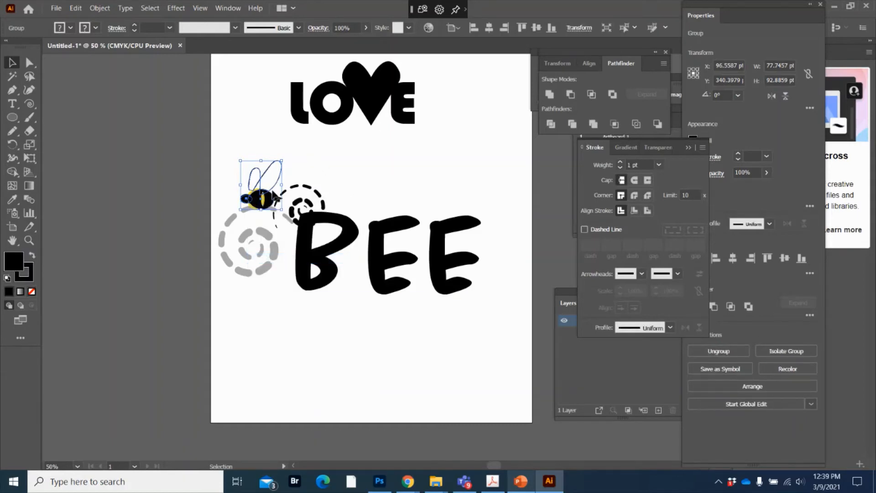
- Move the bee group down and right beside the top of the B, and bring the yellow stripe to the front
mouse_move(277, 206)
mouse_down()
mouse_move(292, 217)
mouse_move(265, 199)
mouse_move(280, 214)
mouse_up()
click(335, 185)
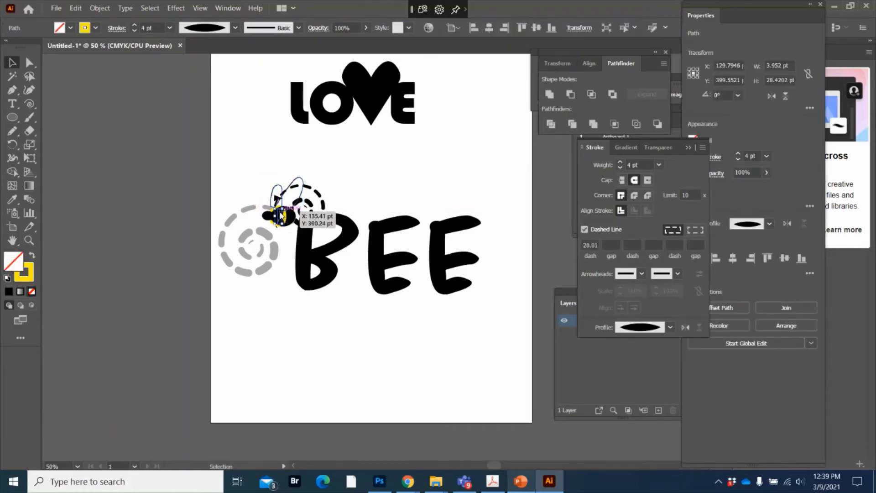
right_click(280, 214)
mouse_move(281, 392)
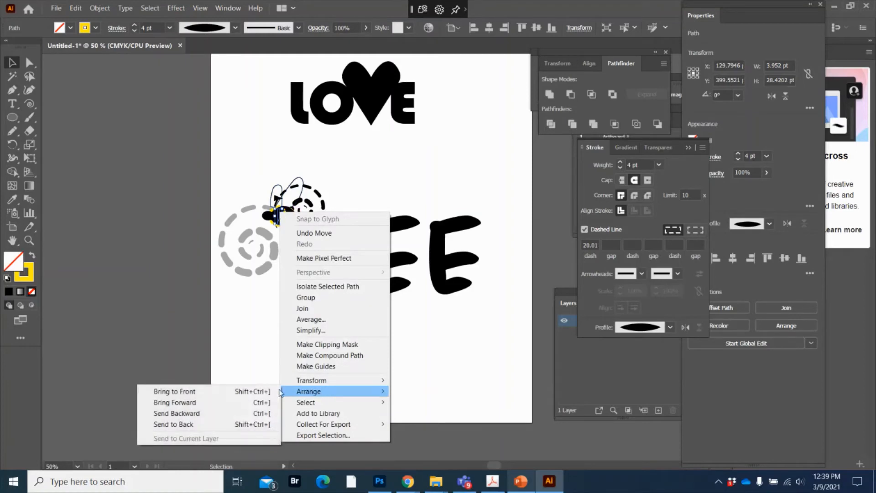
click(231, 391)
click(278, 327)
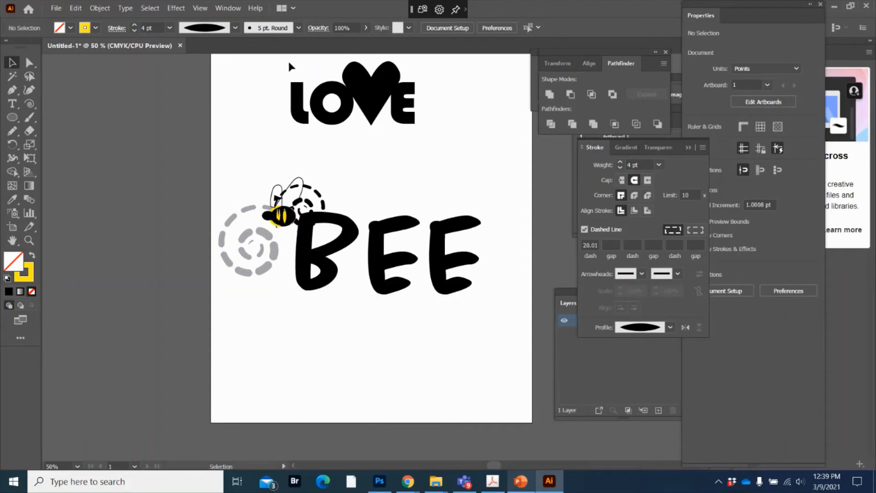
- Set the large dashed spiral's opacity to 28% and open the opacity setting for the small dashed spiral
click(250, 207)
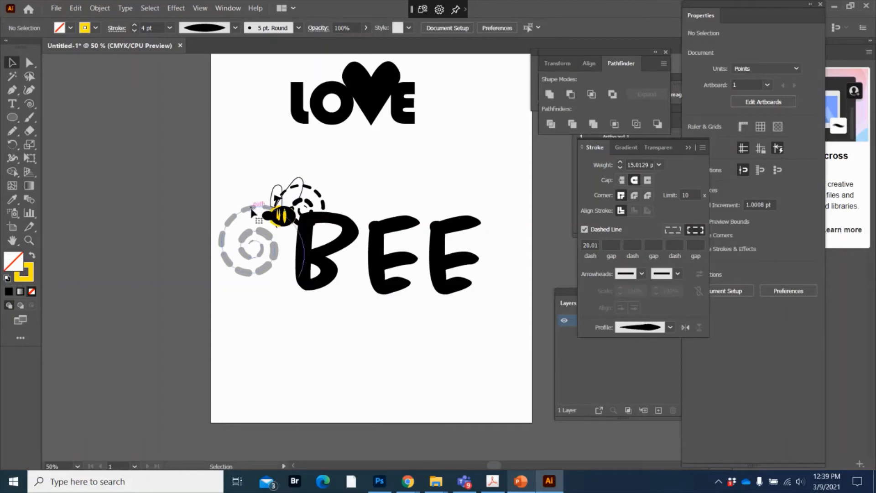
click(367, 28)
click(376, 66)
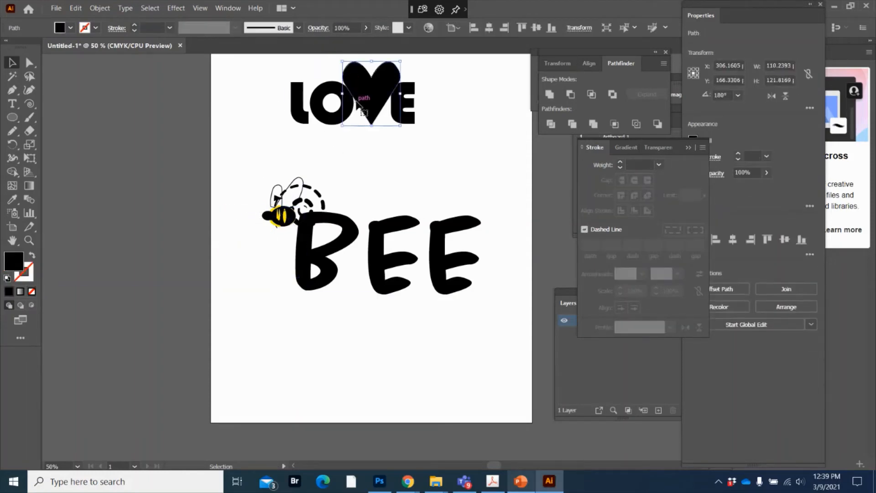
click(283, 238)
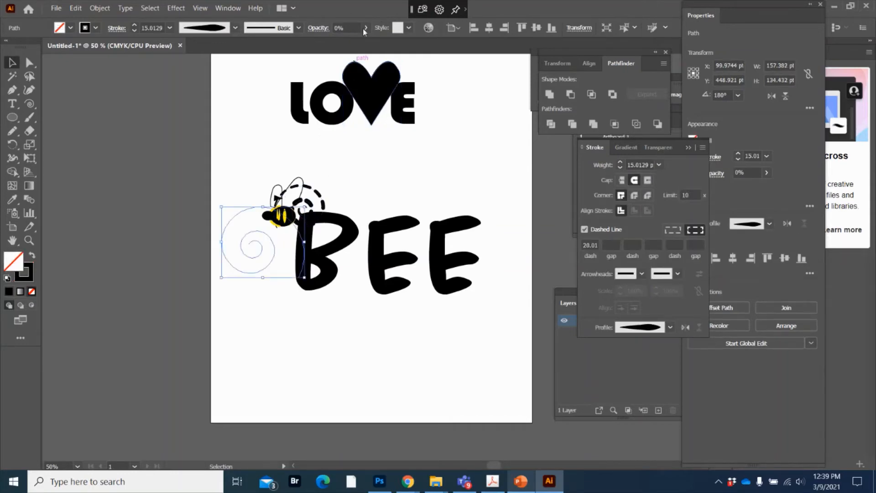
click(366, 29)
drag(322, 41, 334, 41)
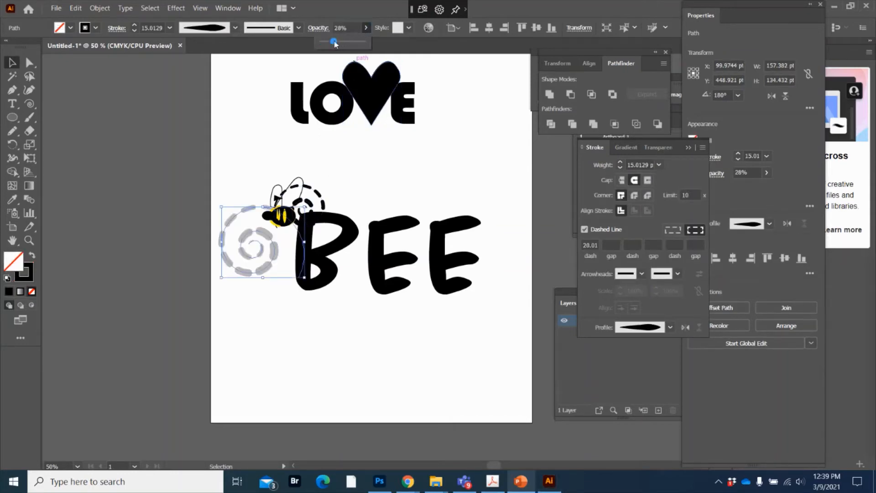
click(311, 187)
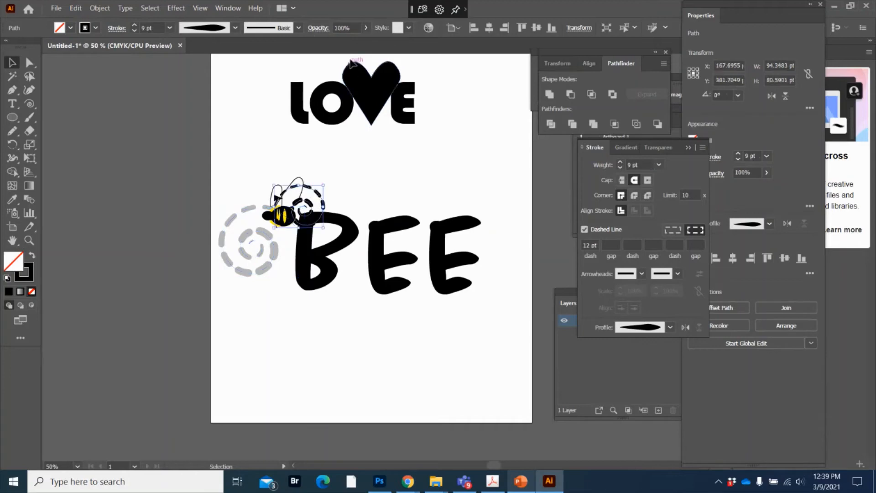
click(367, 28)
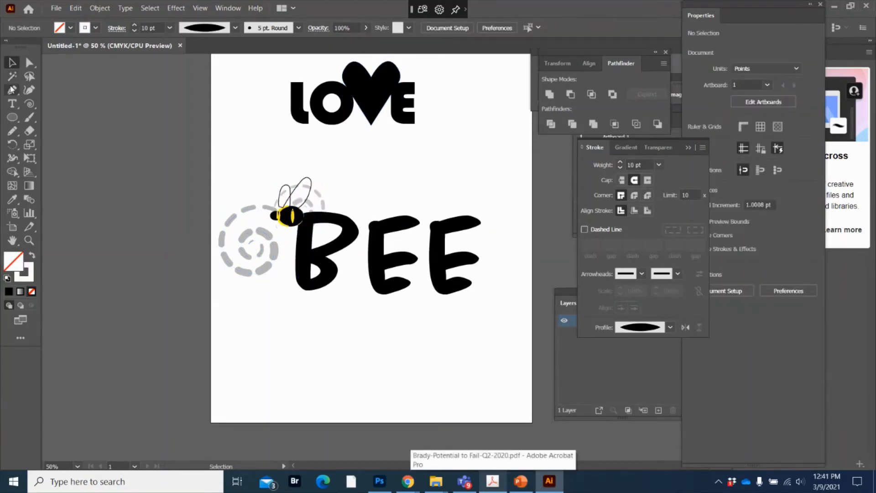
- Draw three evenly spaced horizontal line segments about 370 pt long across the letters BEE with a 1 pt white stroke
click(30, 104)
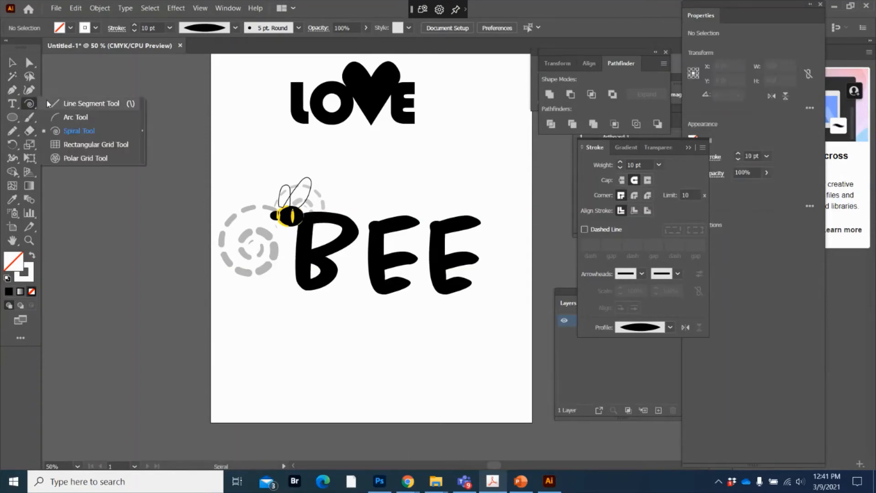
click(80, 103)
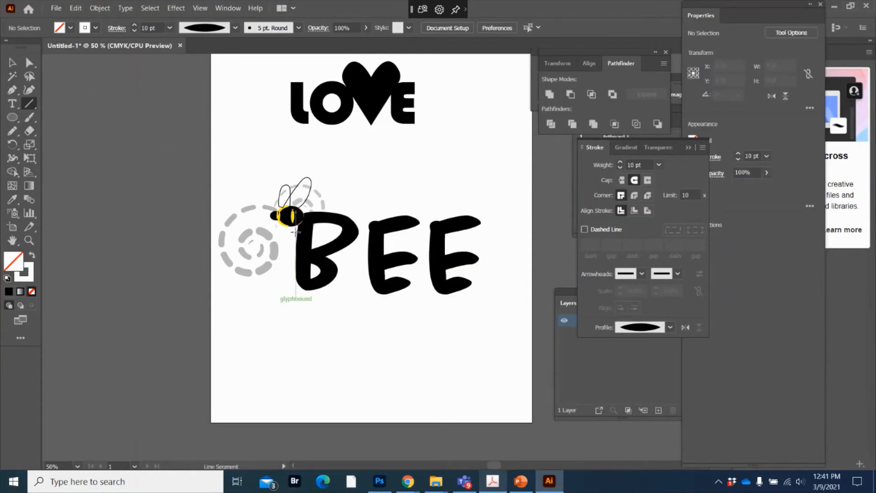
drag(297, 232, 485, 239)
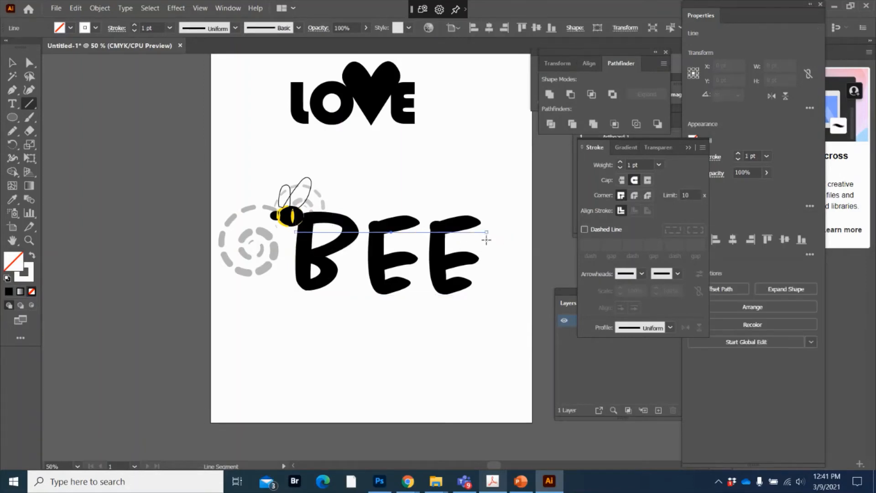
drag(296, 251, 487, 252)
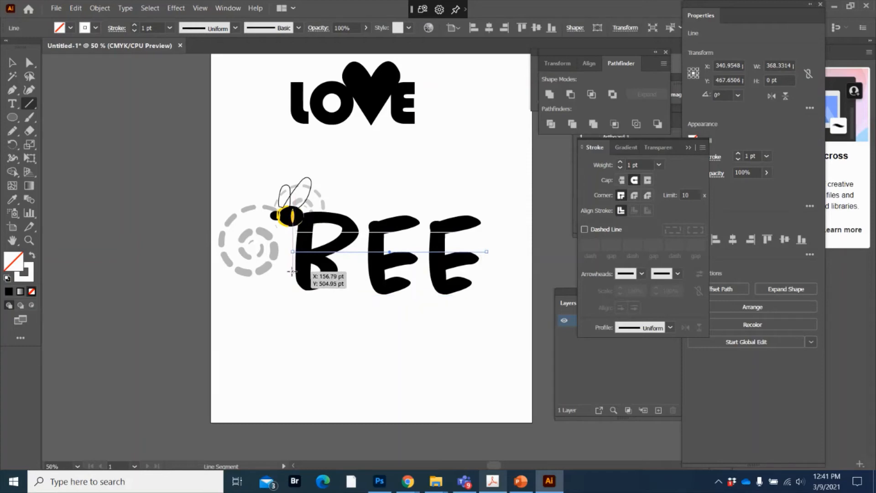
drag(292, 272, 488, 271)
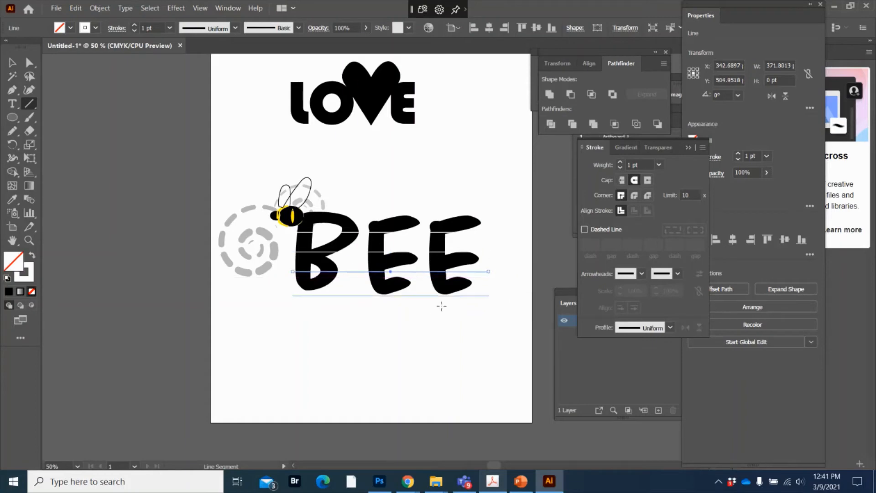
click(584, 230)
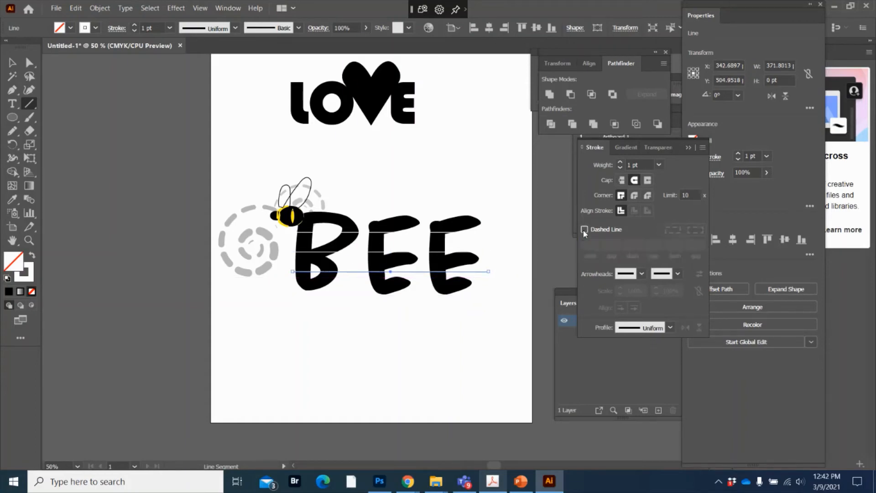
- Set the stroke weight of all three white lines across BEE to 10 pt, declining to turn on Sticky Keys
click(12, 64)
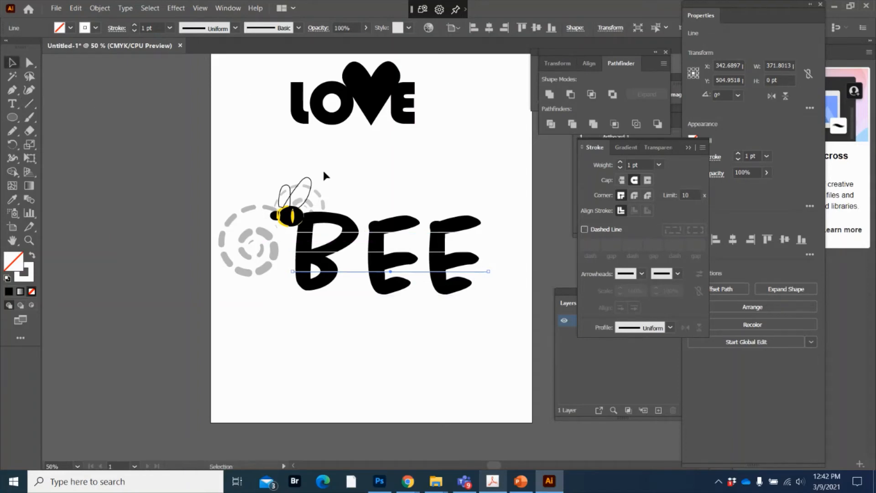
shift+click(366, 233)
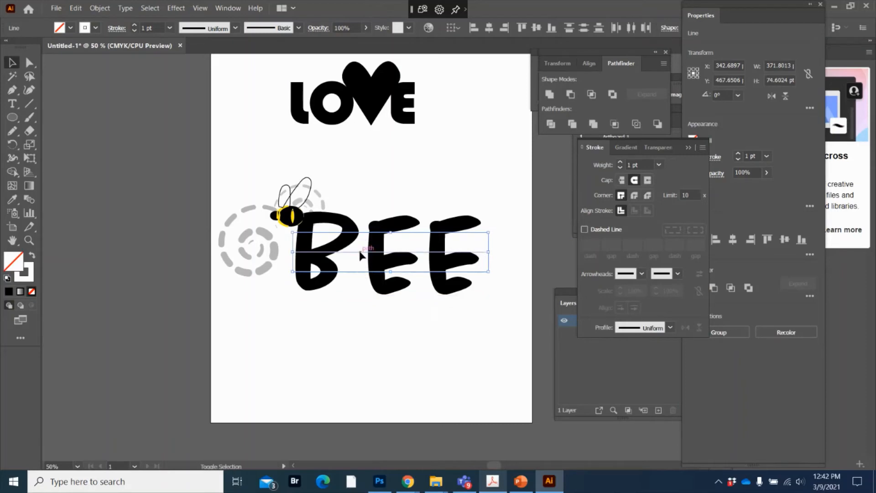
shift+click(358, 271)
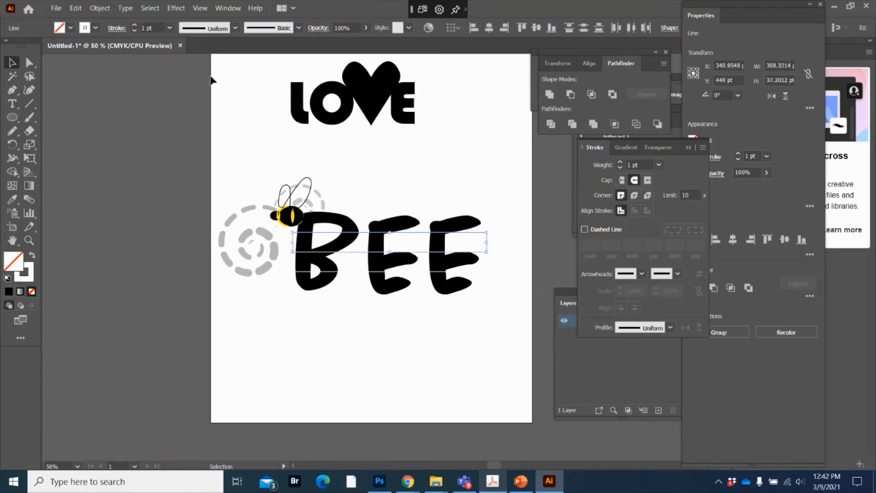
shift+click(351, 272)
key(shift)
key(shift)
key(shift)
key(shift)
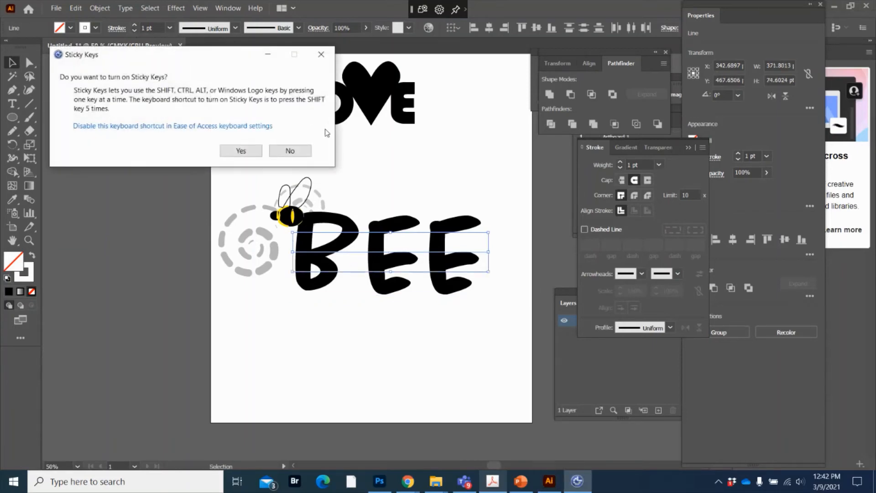
click(295, 150)
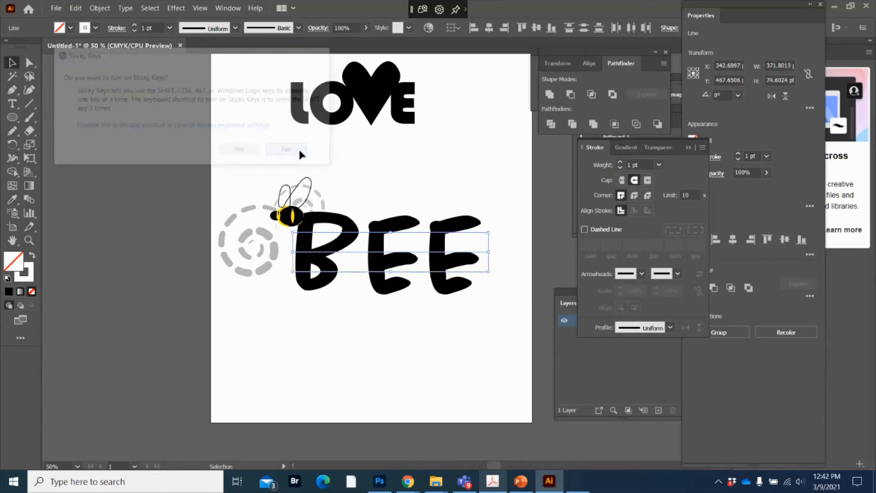
click(147, 26)
click(135, 26)
click(136, 26)
click(136, 26)
click(136, 26)
click(135, 26)
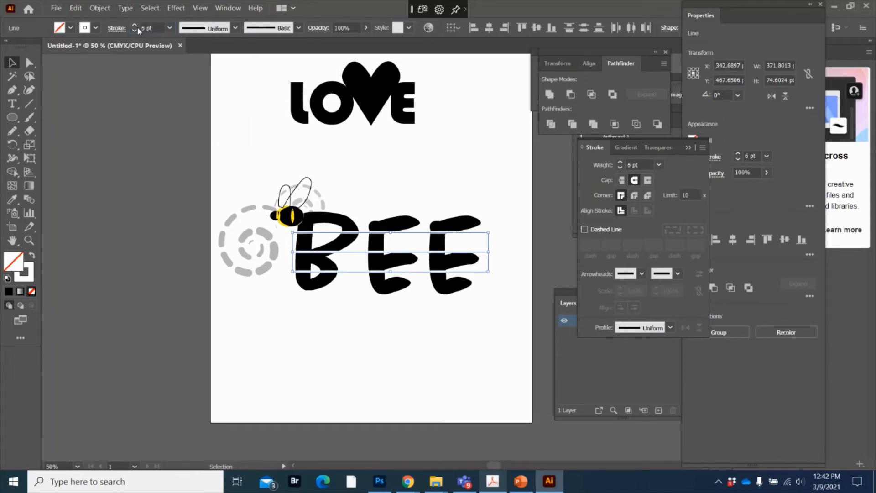
click(136, 26)
click(136, 26)
click(136, 26)
click(136, 26)
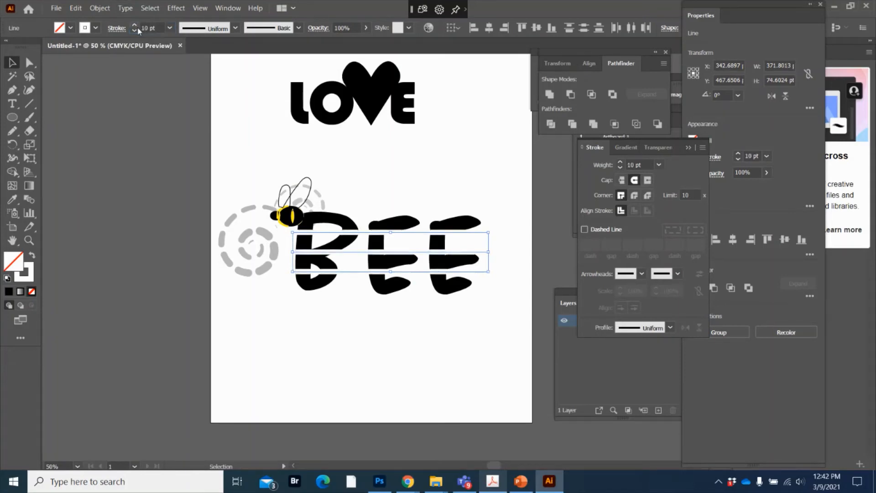
- Apply the lens-shaped width profile, tapered at both ends, to the three white lines across BEE and deselect them
click(235, 27)
click(212, 68)
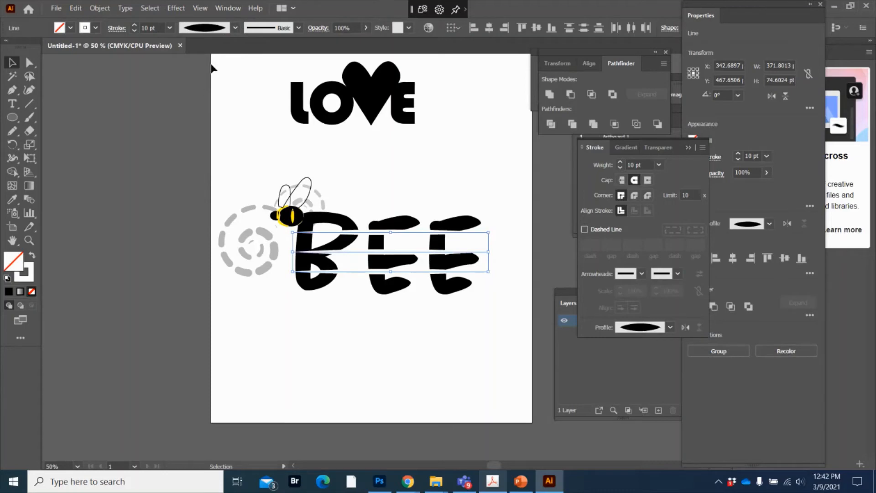
click(147, 154)
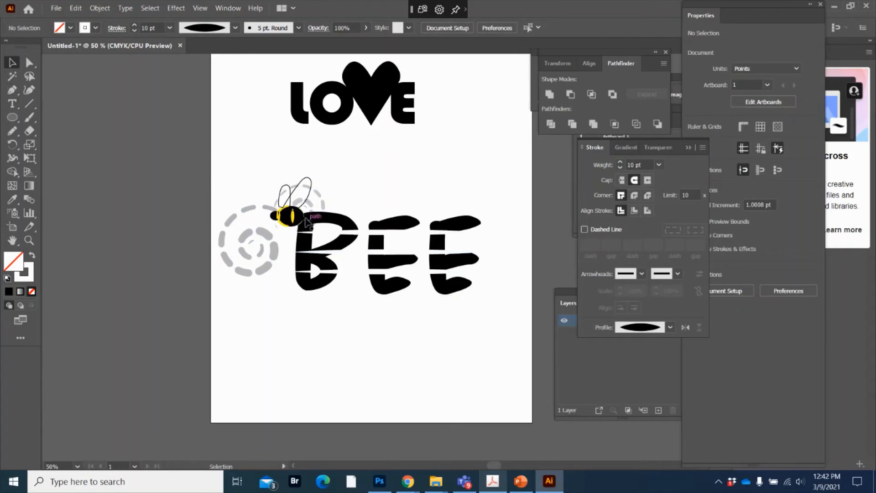
drag(289, 221, 265, 159)
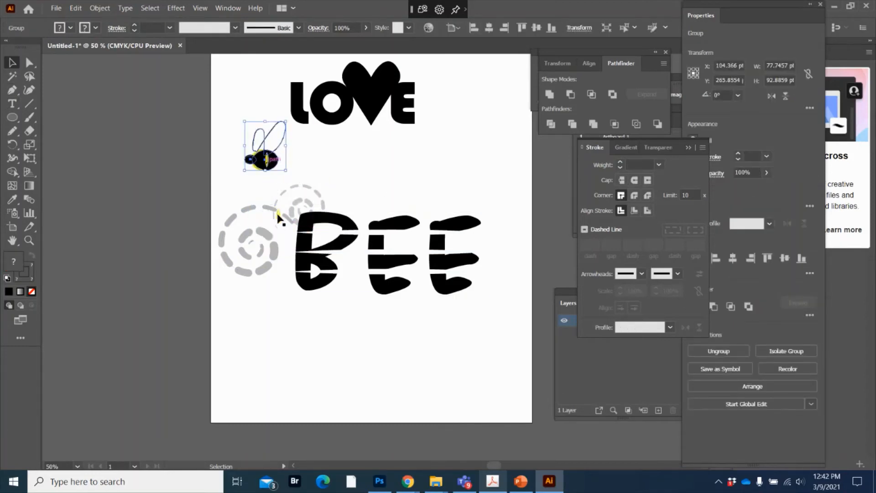
key(ctrl+z)
key(ctrl+z)
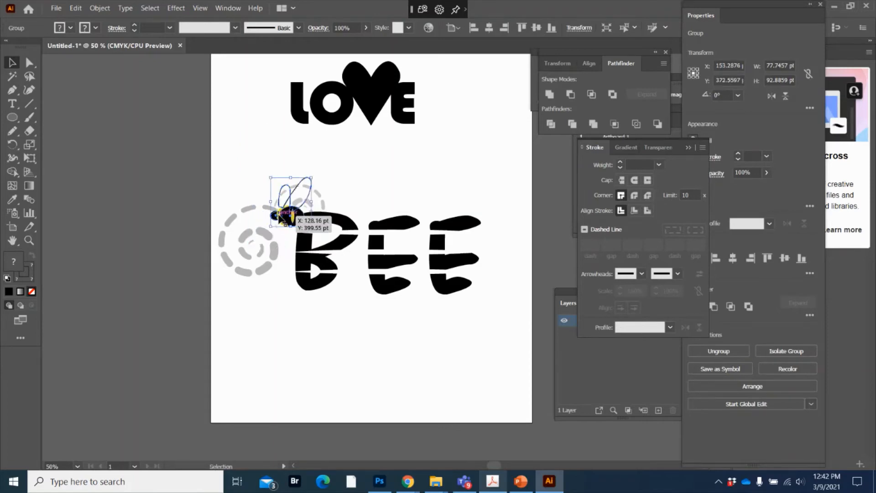
key(ctrl+shift+a)
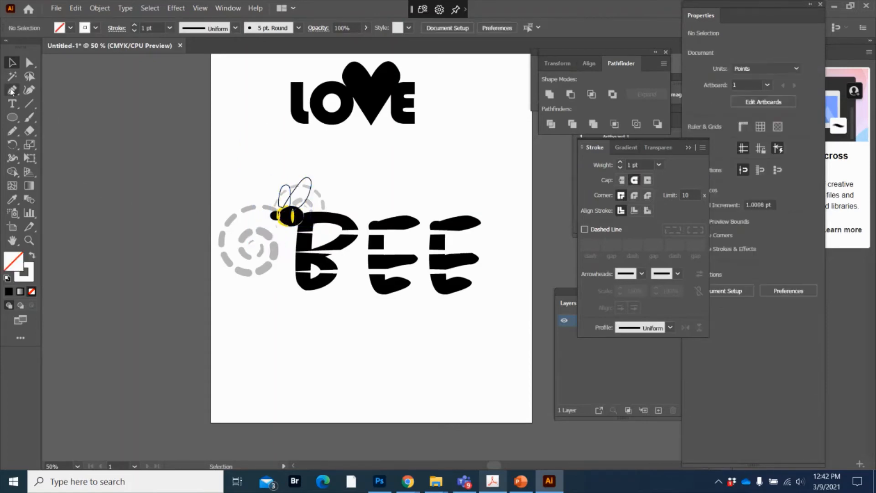
- Draw a short slanted line about 16 pt long from the bee's rear end and give it the wedge-shaped tapered width profile
click(30, 104)
drag(305, 208, 311, 221)
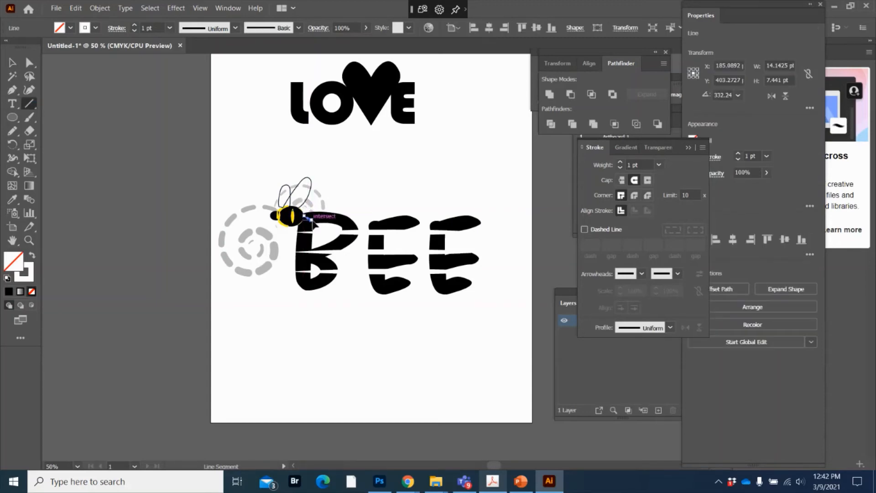
click(235, 28)
click(203, 116)
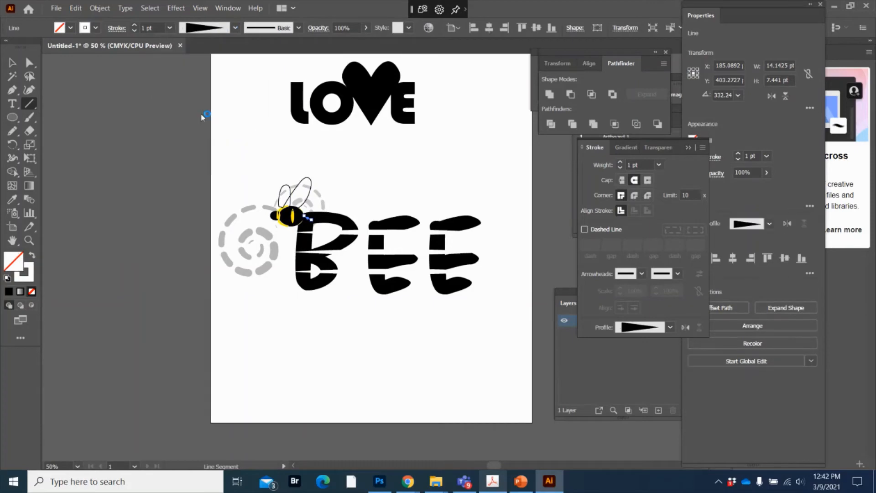
- Make the bee's stinger line yellow with a 10 pt stroke weight and deselect it
click(95, 28)
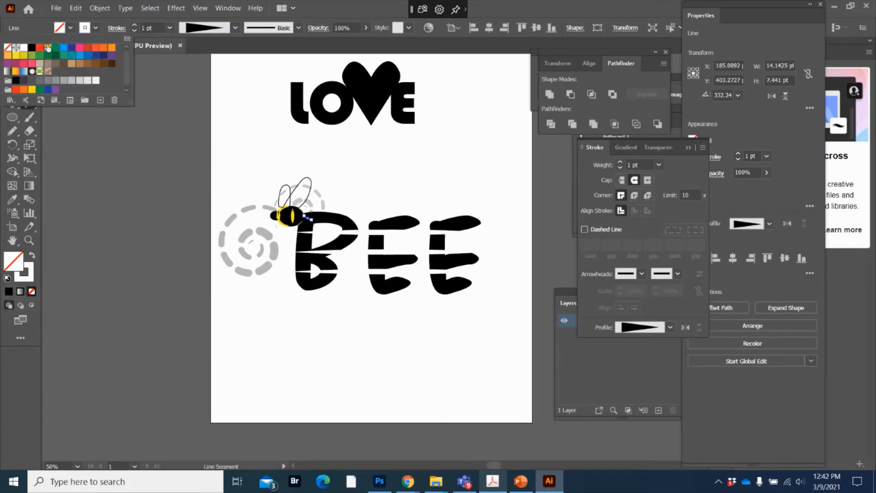
click(23, 48)
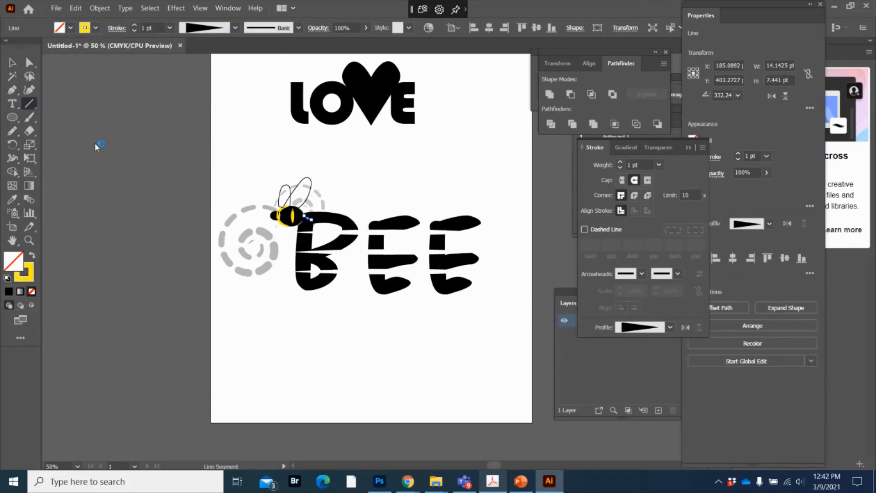
click(134, 25)
key(v)
click(122, 119)
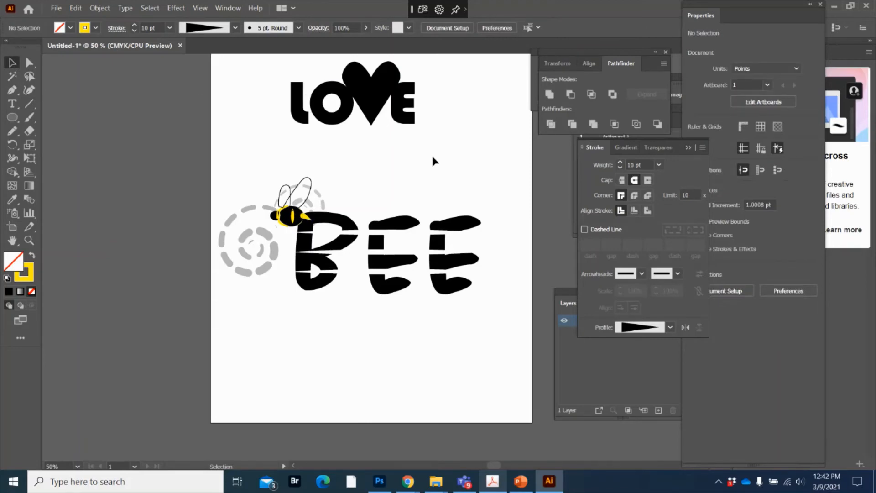
- Add the word HEART in Bauhaus 93 below BEE and scale it to about 144 pt type, roughly 404 pt wide
click(475, 230)
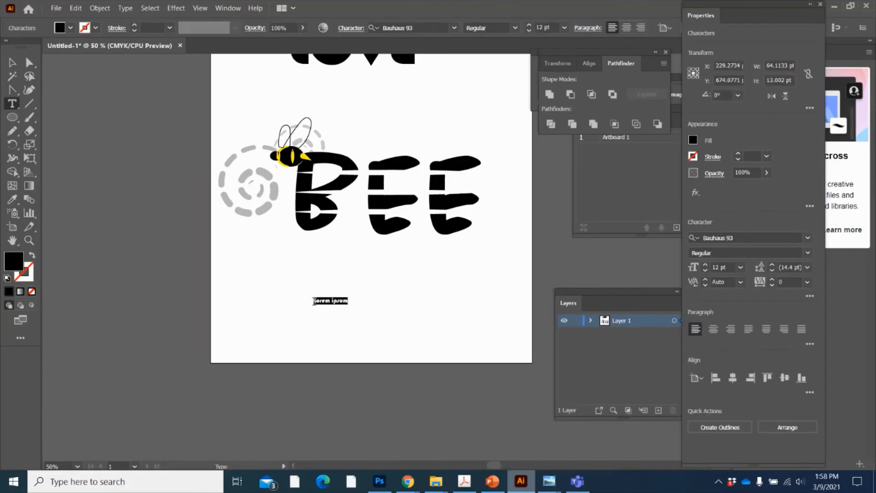
text(hon)
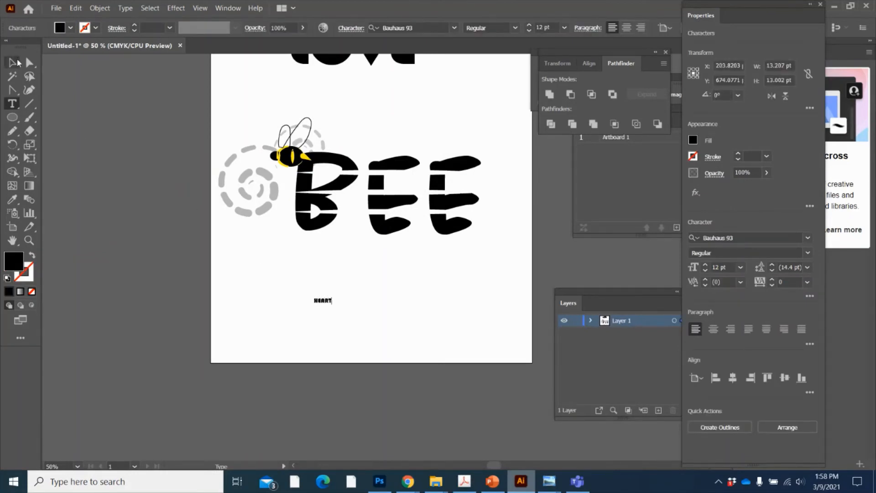
click(12, 63)
drag(332, 306, 524, 406)
drag(473, 352, 436, 331)
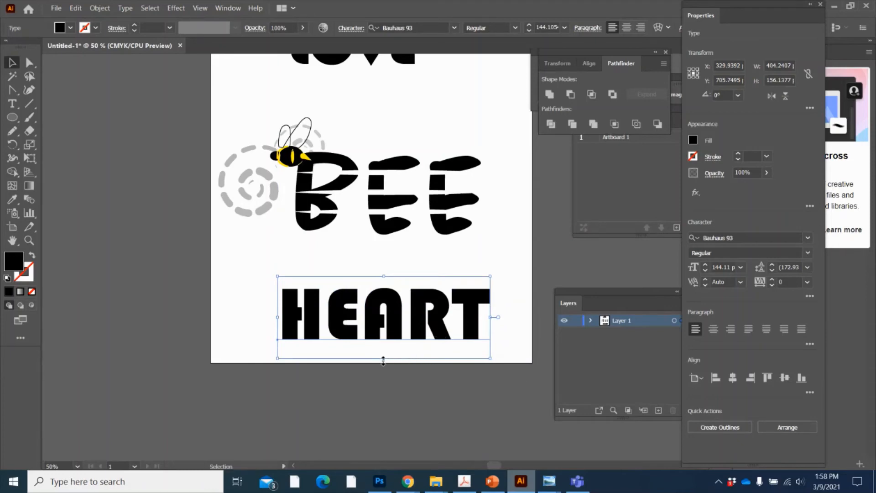
- Stretch the HEART text to about 467 pt tall, move it up under BEE, and narrow it to about 372 pt wide
drag(383, 361, 384, 459)
drag(359, 380, 352, 348)
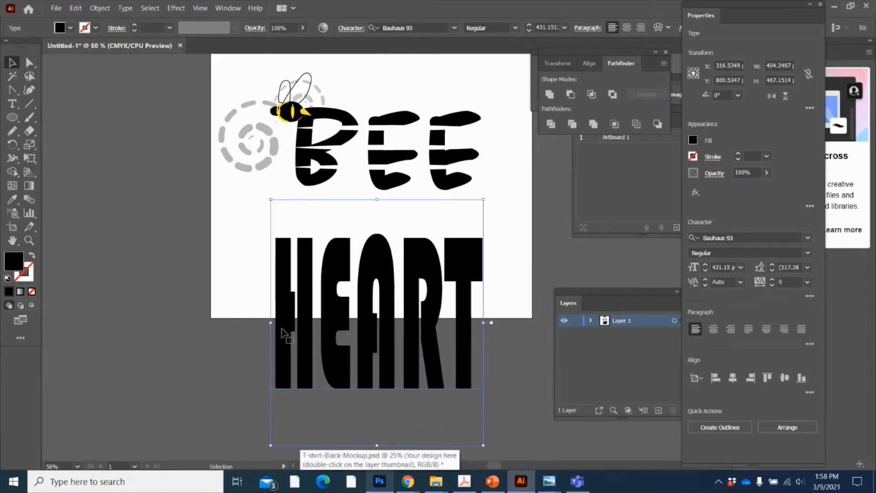
drag(272, 324, 288, 324)
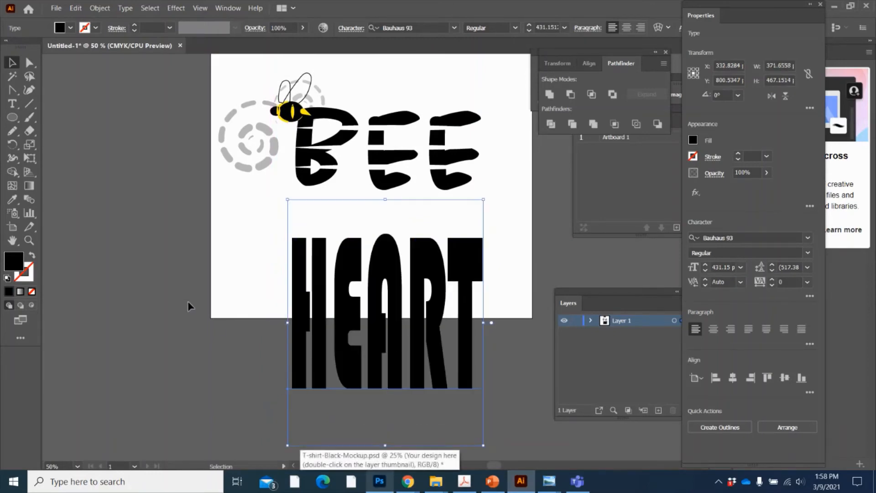
- Convert the HEART text to outlines and keep the lettering group selected
click(125, 8)
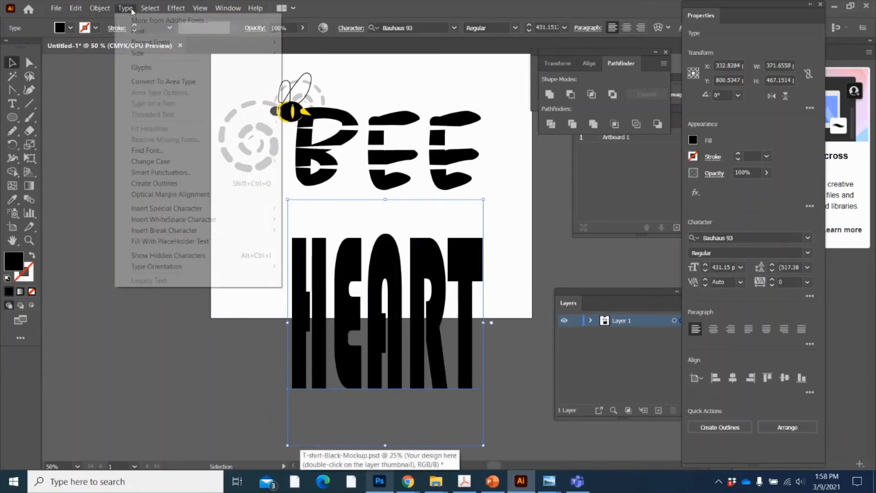
click(165, 184)
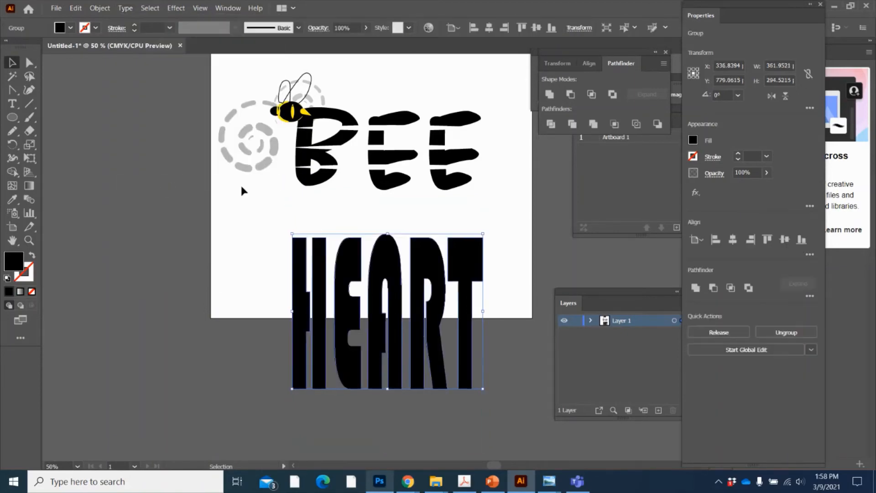
click(330, 265)
click(329, 265)
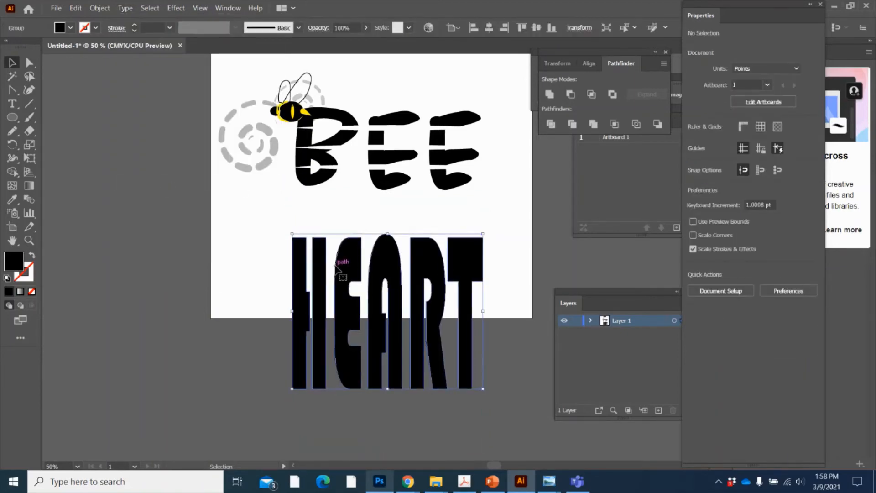
- Apply an envelope mesh with 2 rows and 2 columns to the outlined HEART lettering
click(100, 7)
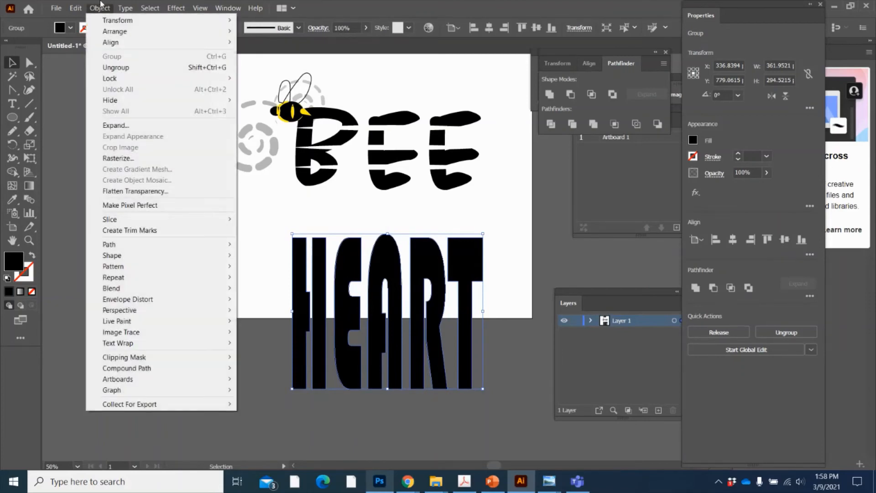
mouse_move(164, 302)
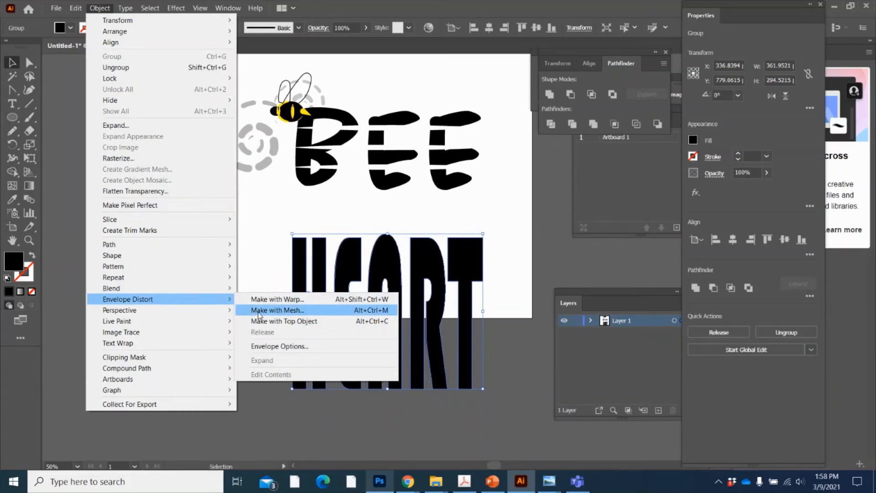
click(259, 311)
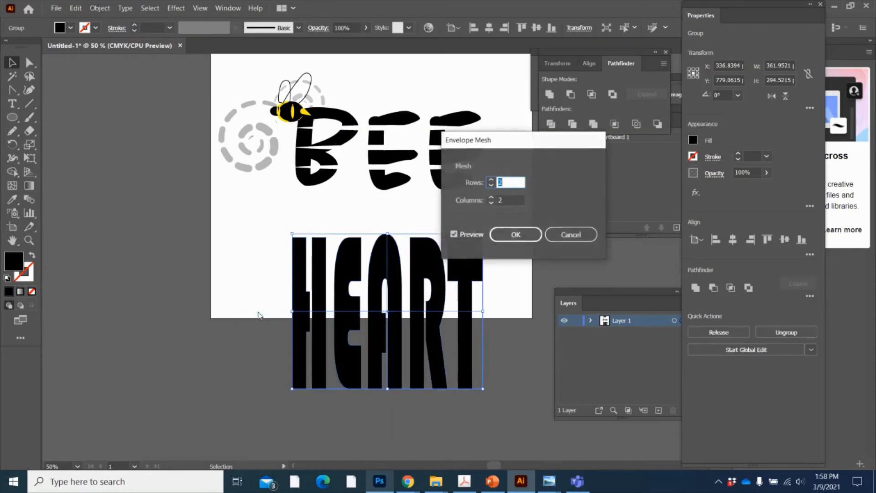
click(492, 181)
click(492, 181)
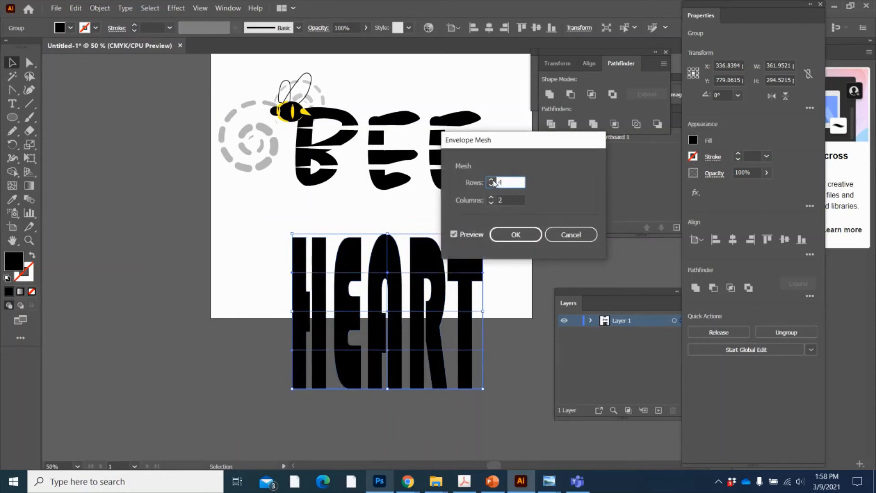
click(492, 199)
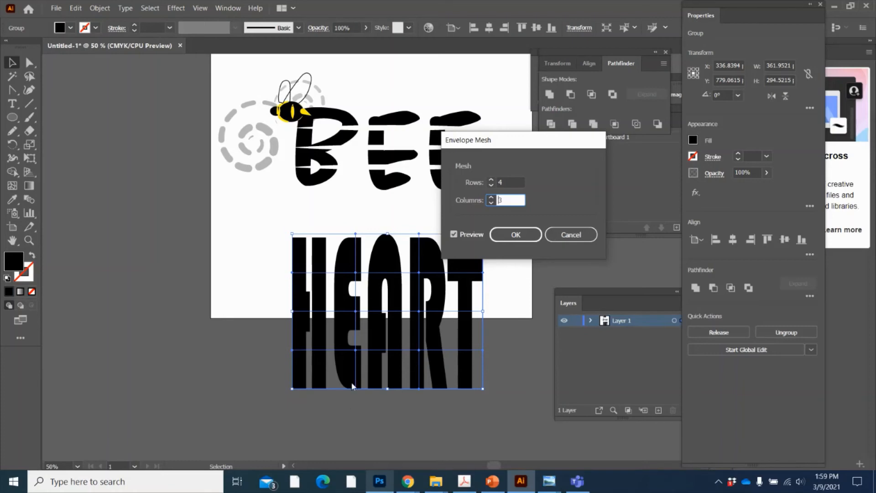
click(492, 186)
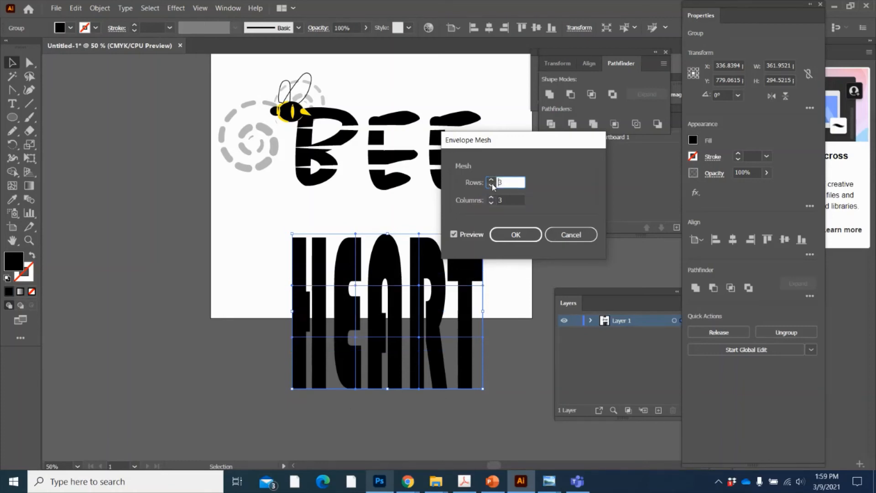
click(492, 186)
click(492, 204)
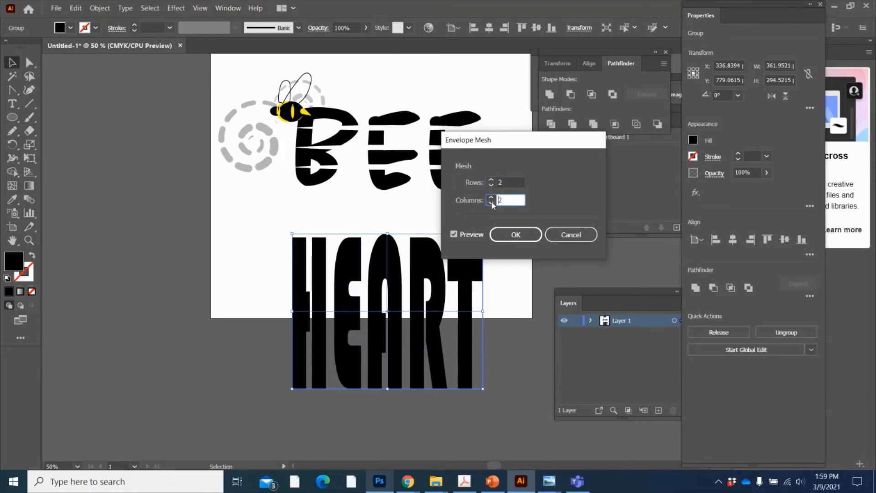
click(492, 203)
click(492, 198)
click(533, 237)
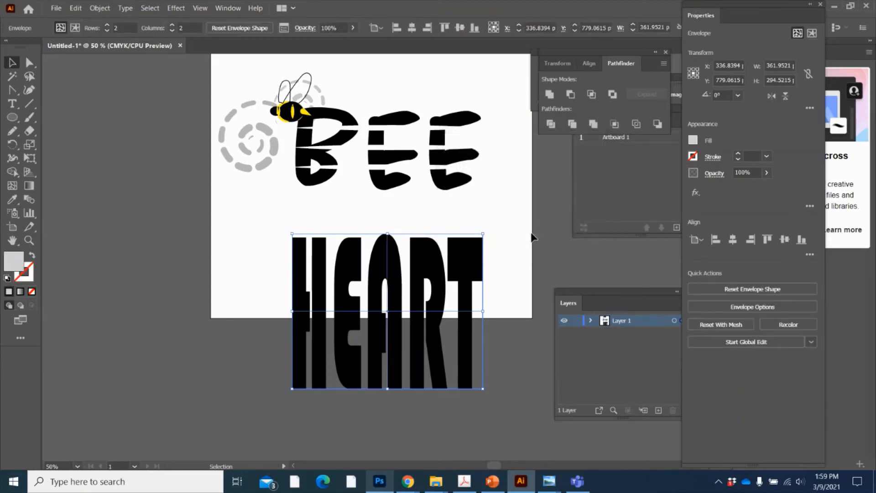
- Pull the mesh's top middle point down about 79 pt and collapse its side handles to form a sharp V notch above the A
click(30, 64)
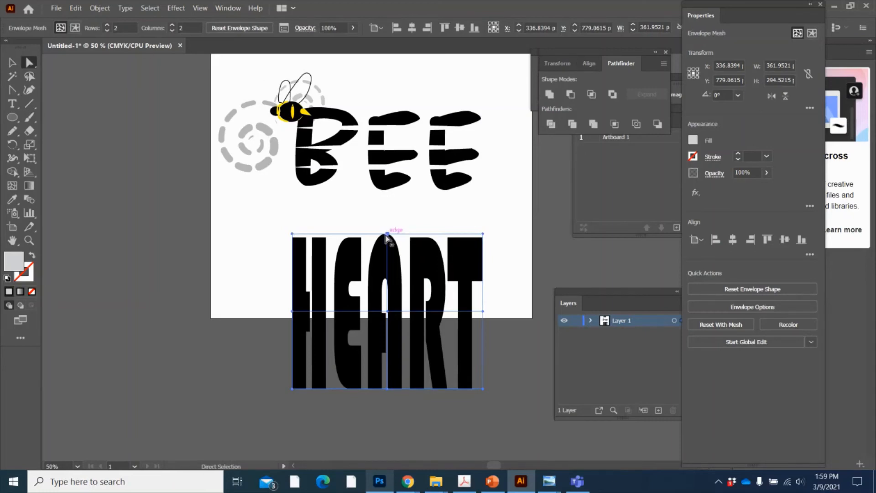
drag(387, 234, 389, 276)
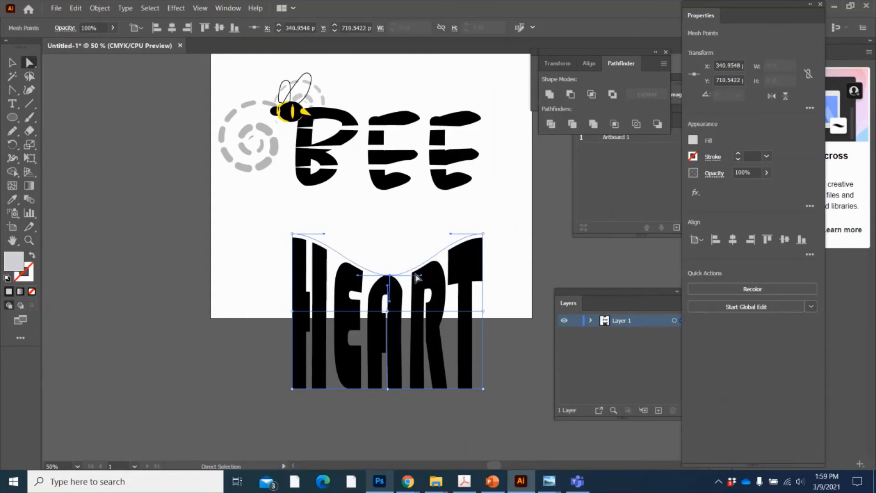
mouse_move(423, 278)
mouse_down()
mouse_move(426, 270)
mouse_move(414, 271)
mouse_up()
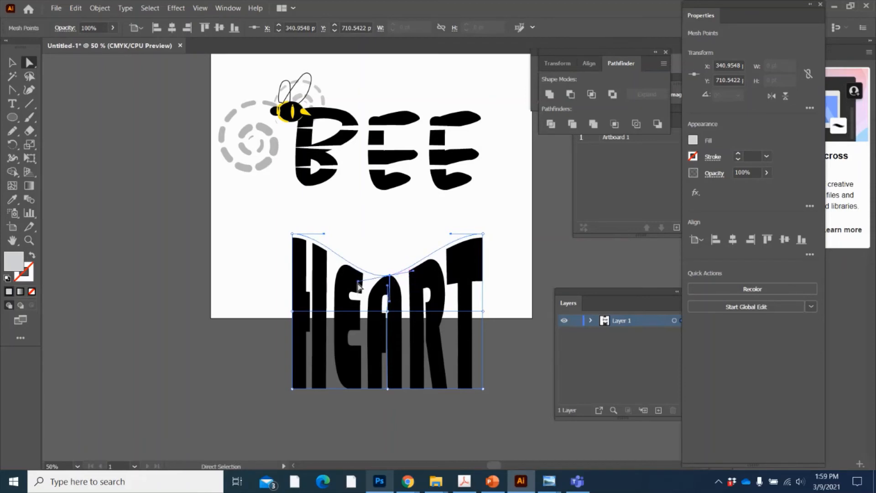
drag(363, 285, 392, 277)
click(390, 278)
click(399, 251)
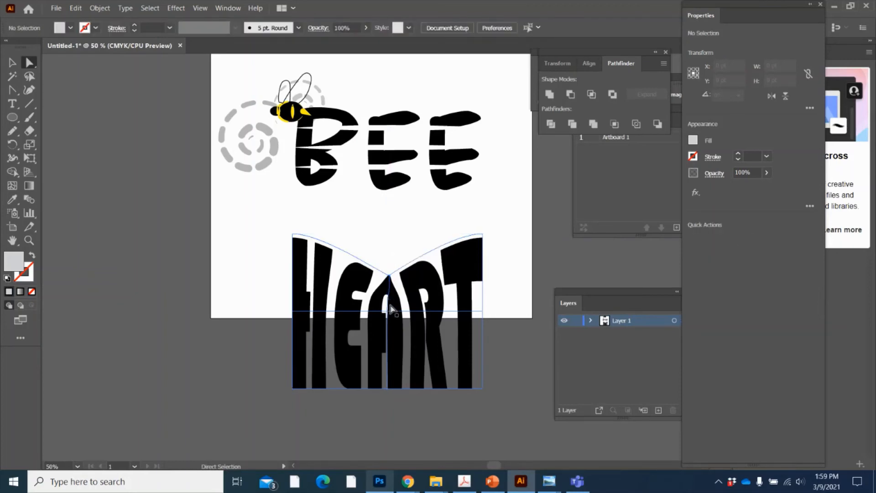
- Bulge the mesh corner above the T into a rounded heart lobe with its direction handles, and select the corner point above the H
click(480, 246)
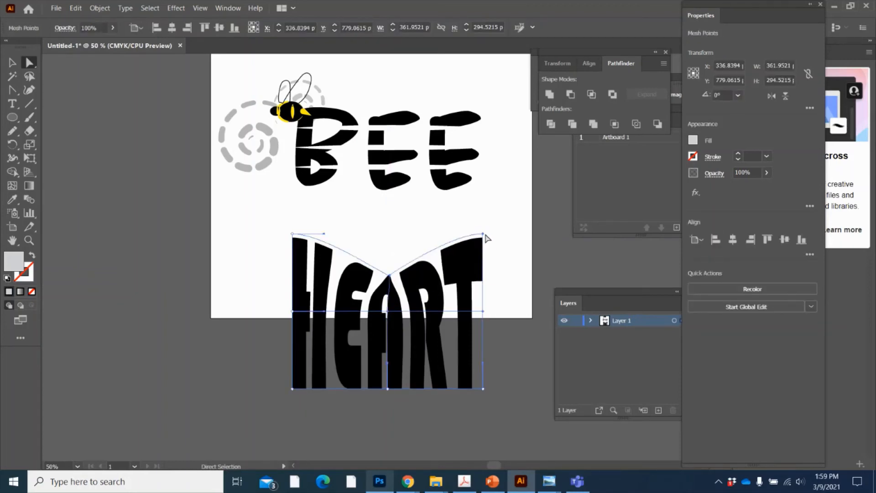
click(484, 235)
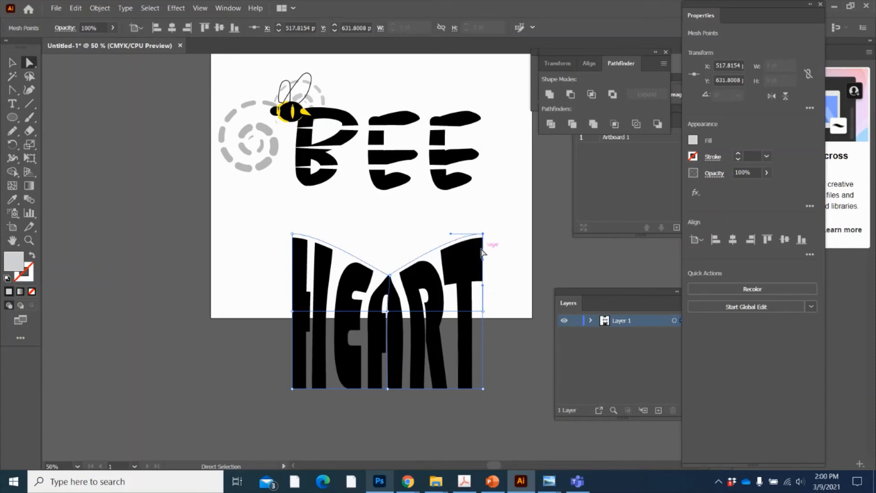
drag(484, 260, 511, 246)
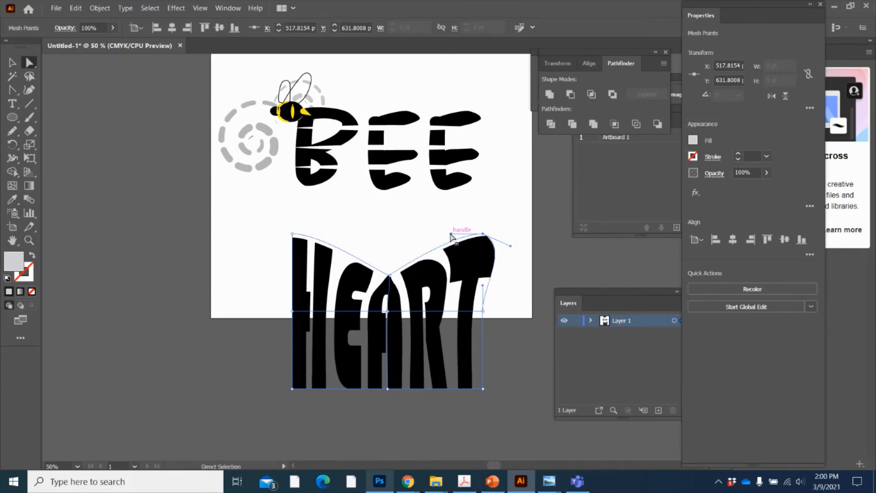
drag(451, 234, 438, 234)
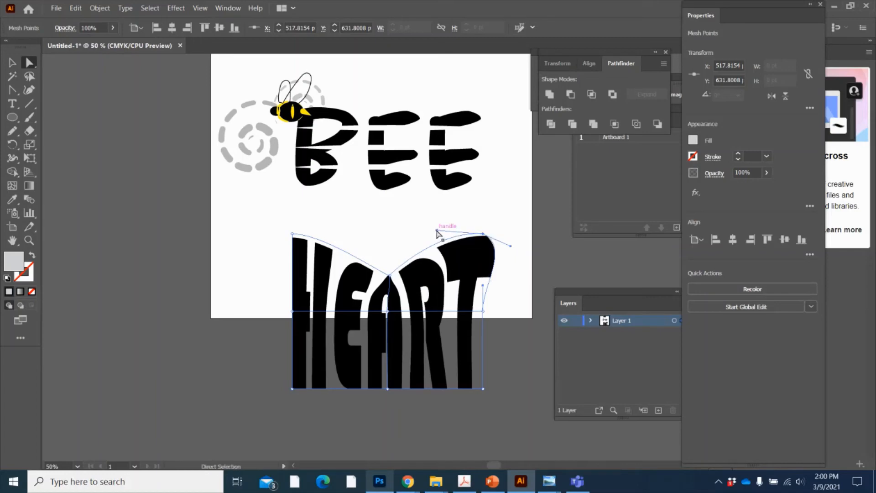
click(292, 234)
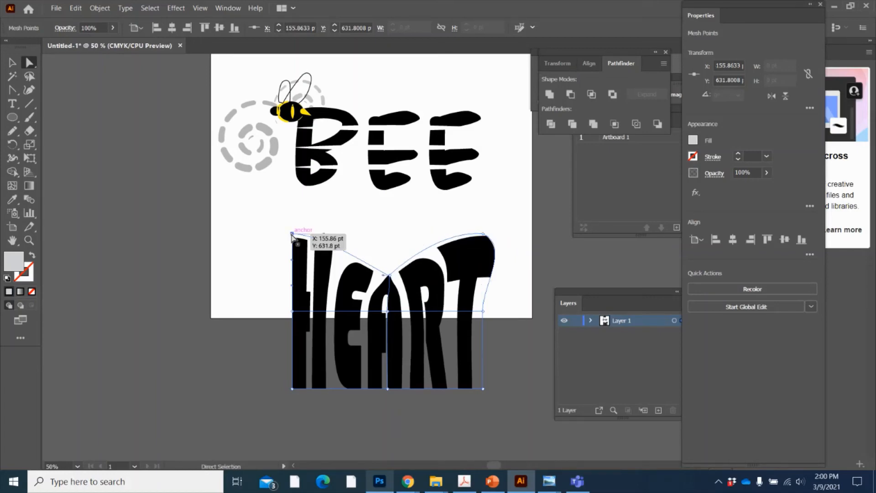
- Bulge the mesh corner above the H into a rounded lobe and pull the bottom middle point down to about Y 1032 pt
drag(324, 235, 342, 216)
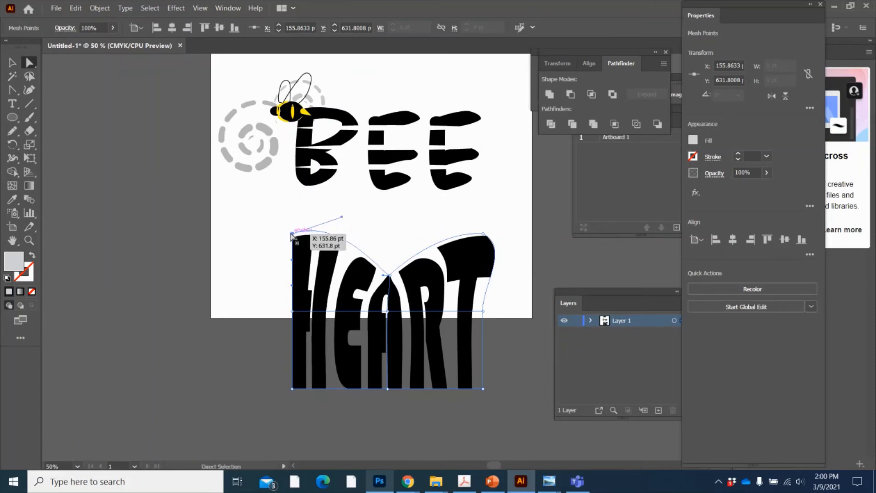
drag(293, 260, 271, 252)
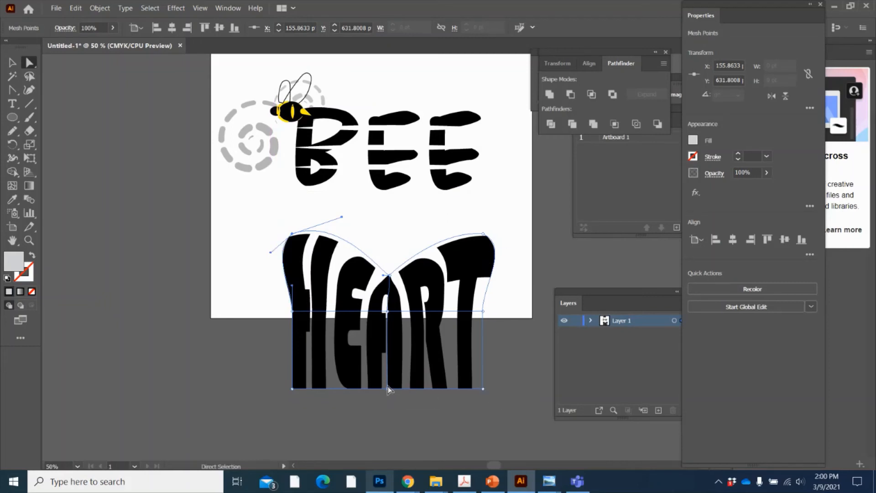
drag(387, 390, 382, 444)
scroll(383, 446, down, 5)
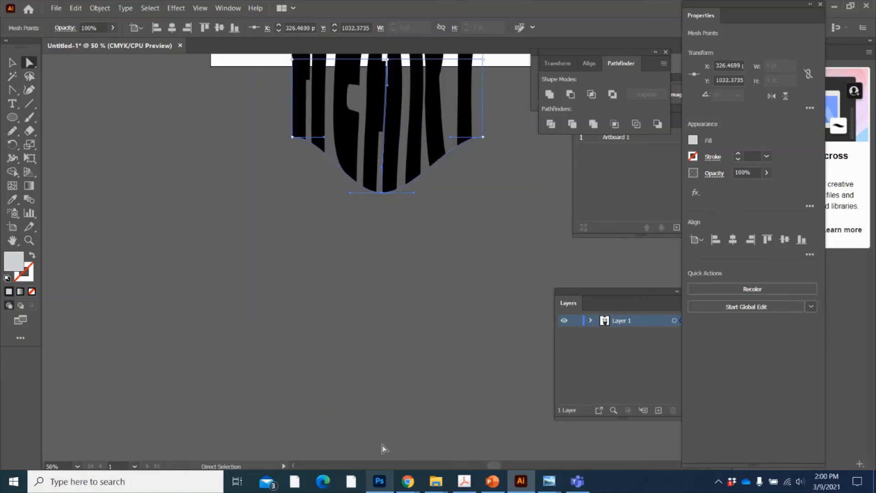
- Move the mesh corner below the H inward to about X 205 pt, Y 894 pt and adjust its handle to taper that side
click(409, 196)
click(383, 193)
click(390, 195)
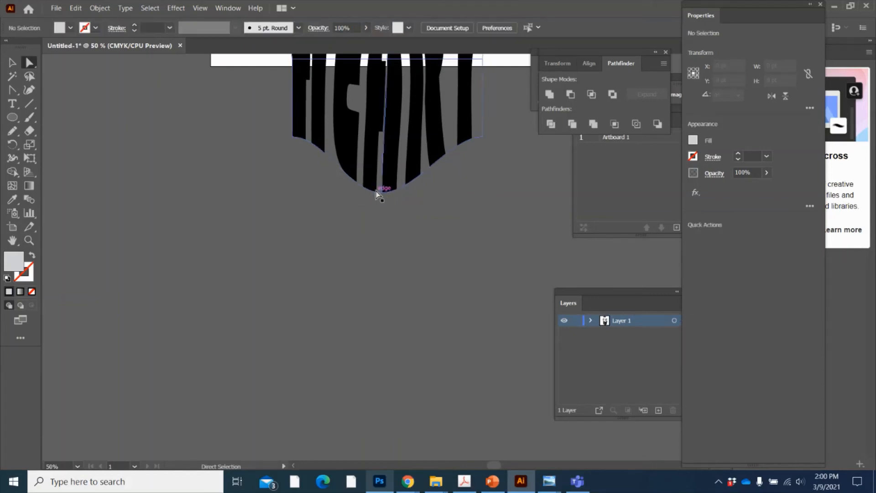
click(378, 192)
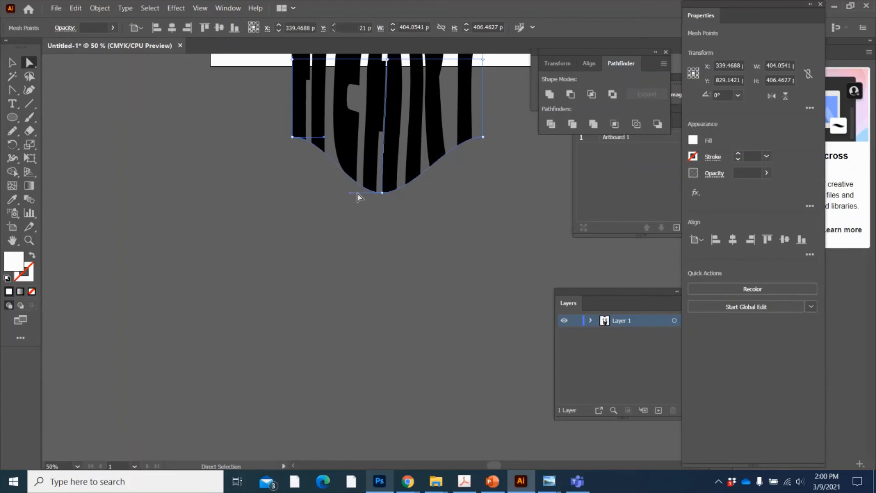
click(358, 195)
click(379, 193)
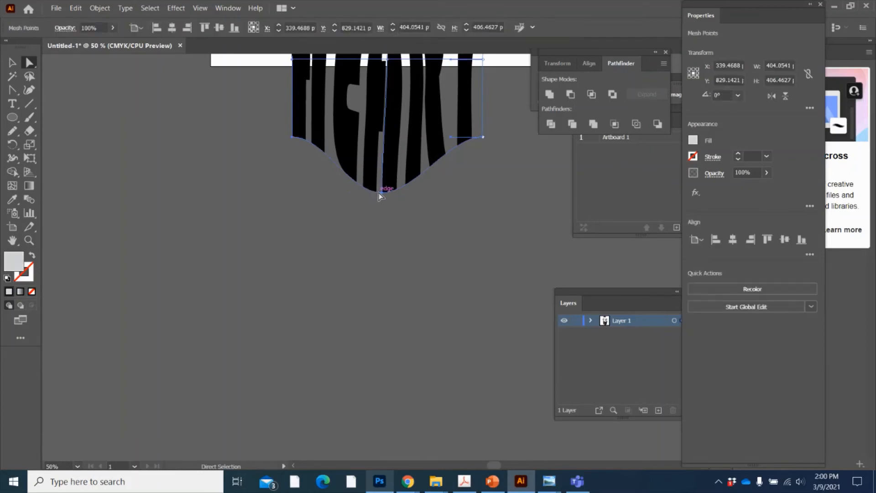
click(382, 192)
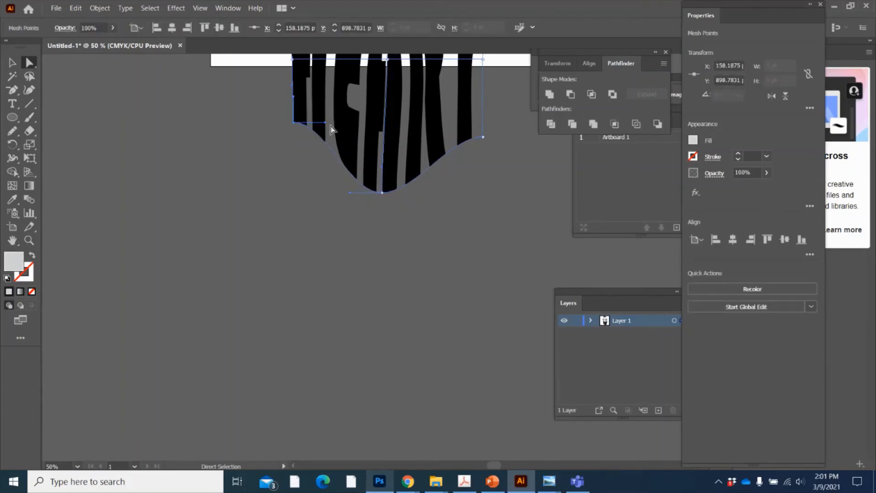
drag(326, 122, 284, 87)
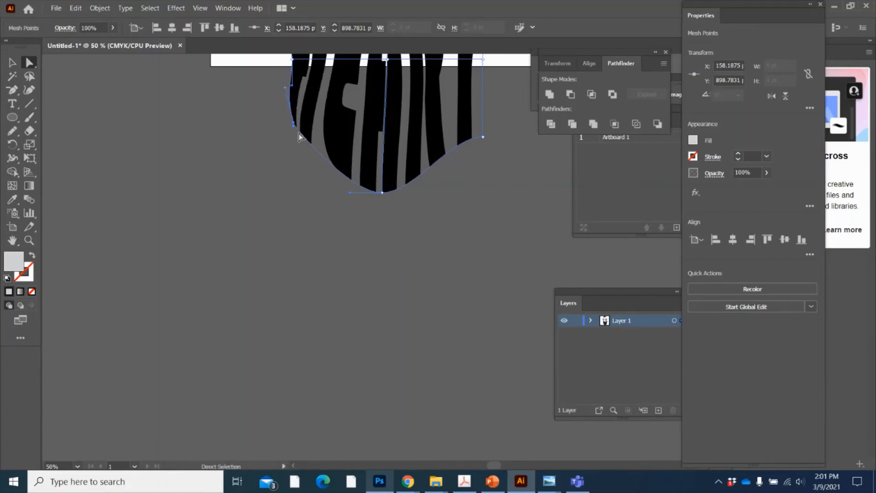
drag(299, 133, 320, 124)
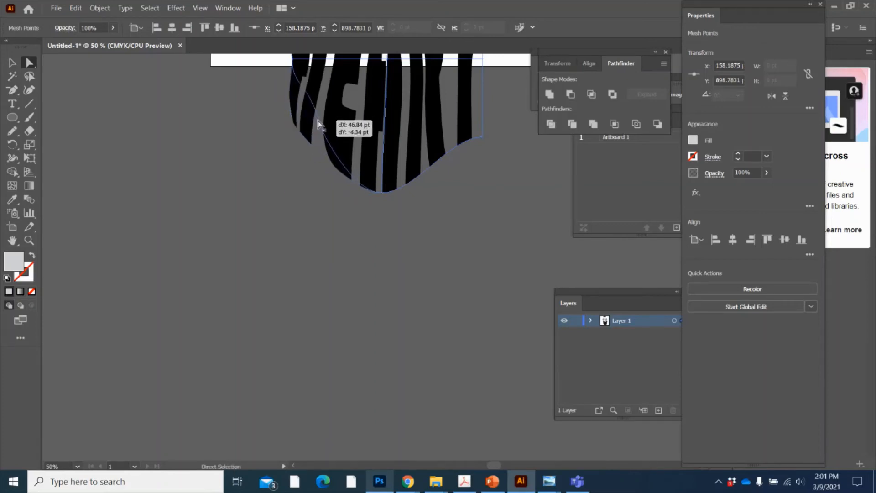
- Collapse both side handles of the mesh's bottom middle point to form a sharp heart tip
drag(350, 193, 380, 192)
click(388, 194)
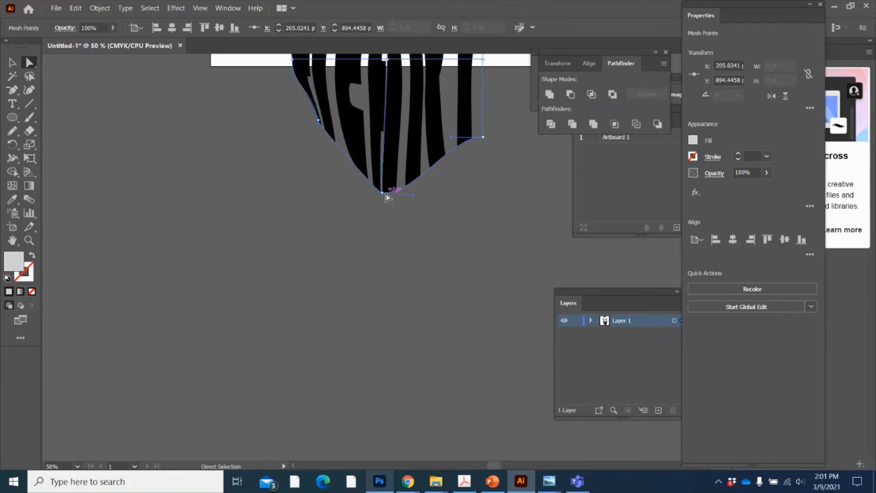
drag(413, 196, 387, 192)
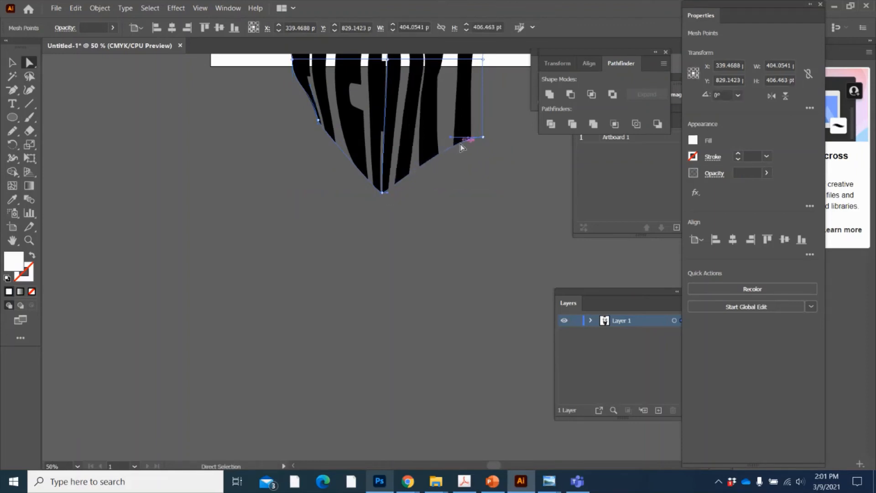
- Move the mesh corner below the T inward to about X 504 pt, Y 920 pt and adjust its handles to angle the edges
click(483, 137)
mouse_move(482, 109)
mouse_down()
mouse_move(491, 106)
mouse_move(479, 106)
mouse_up()
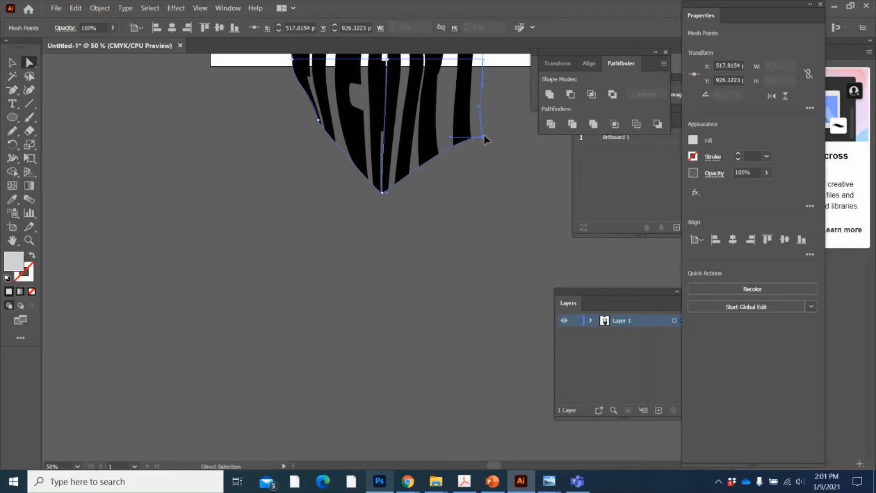
drag(484, 136, 450, 158)
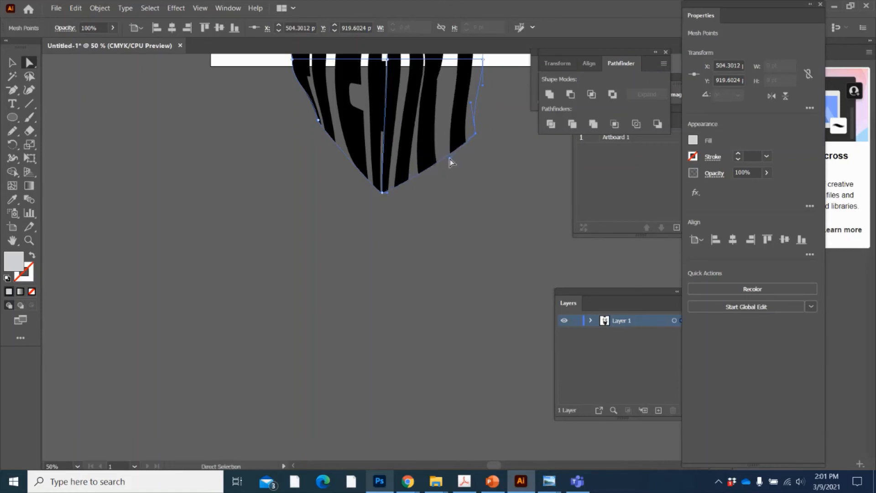
drag(470, 102, 480, 97)
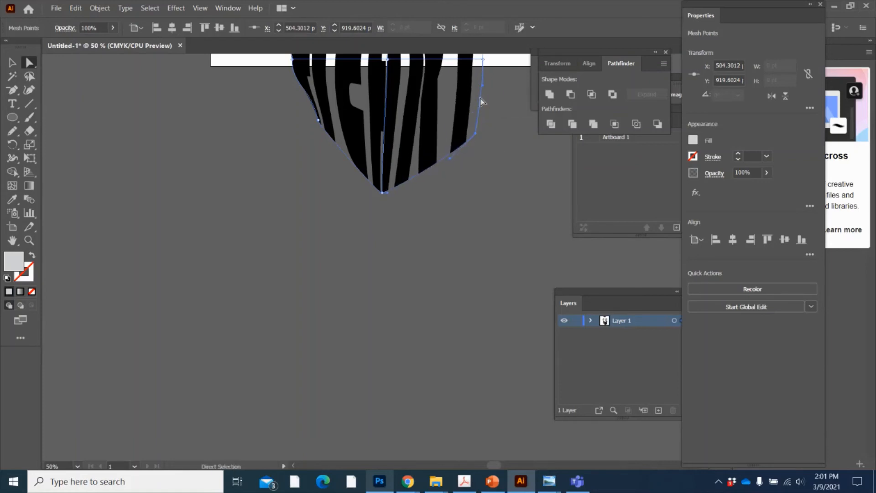
- Adjust the direction handle of the mesh corner below the H to smooth the lower side curve, and deselect the envelope
scroll(468, 159, up, 5)
click(457, 232)
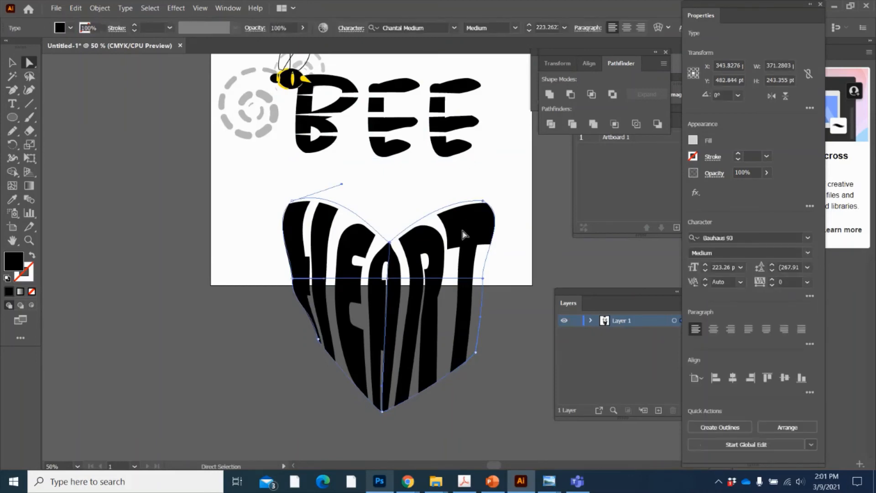
drag(277, 301, 297, 296)
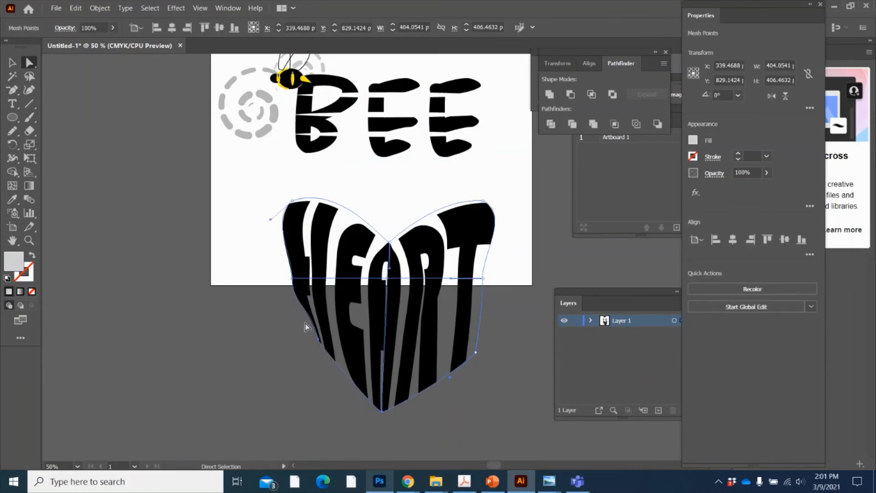
drag(317, 341, 300, 307)
click(271, 319)
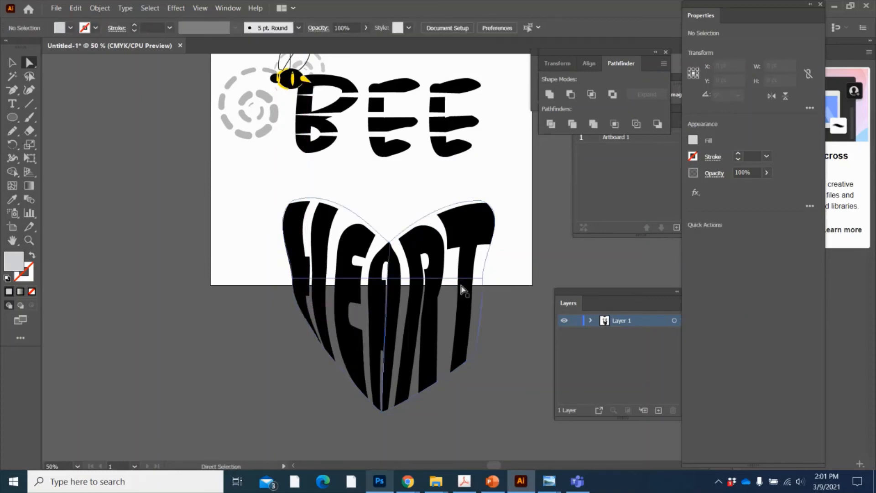
- Try to pull the heart's notch point above the A farther down
click(11, 62)
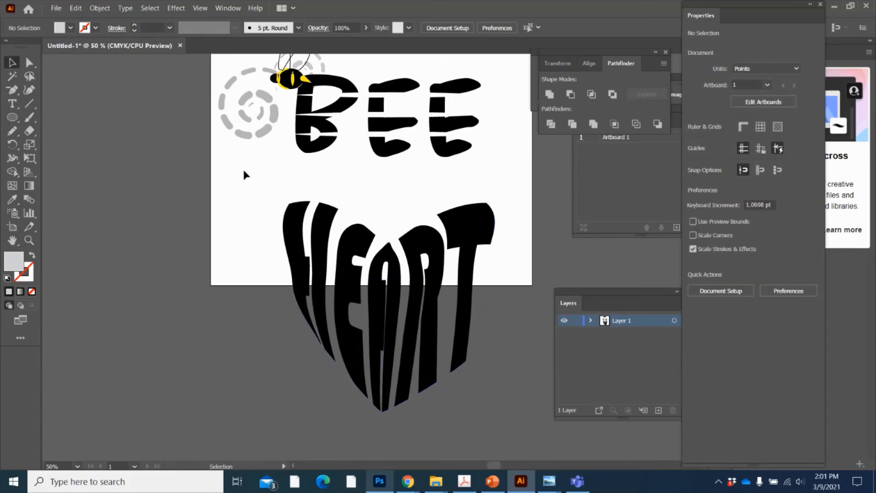
click(411, 238)
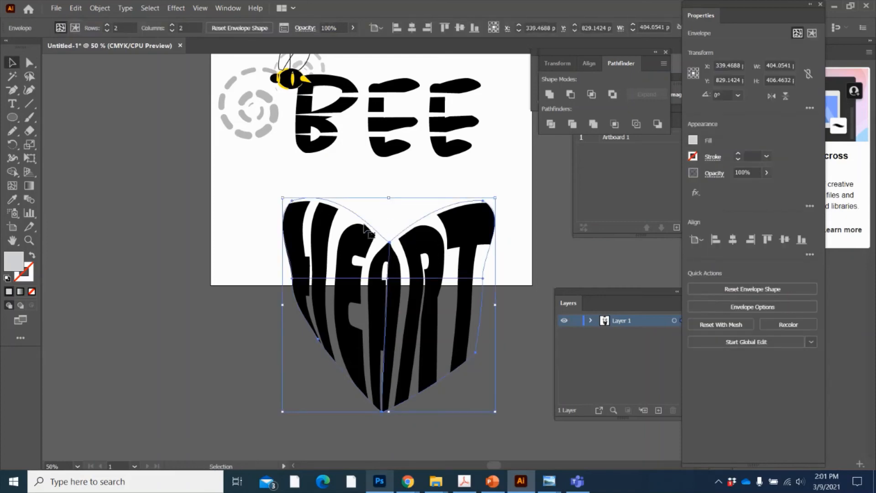
click(29, 64)
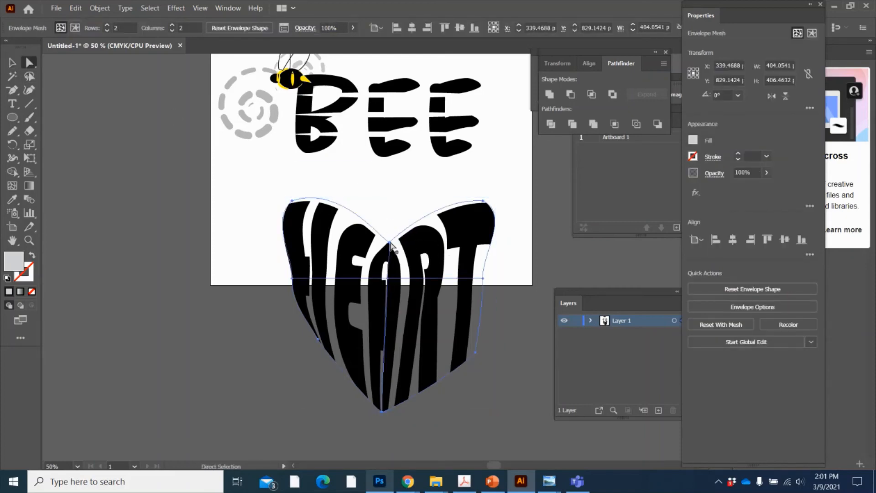
drag(390, 243, 387, 301)
click(217, 339)
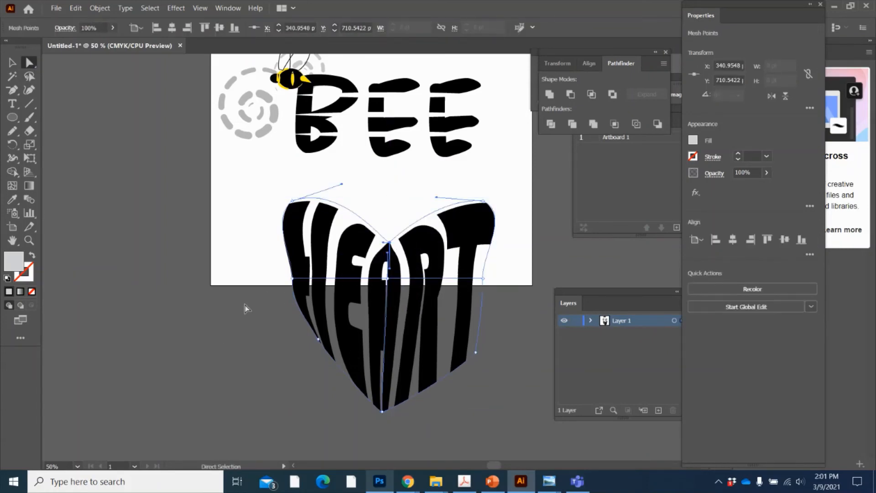
- Nudge the middle mesh point beside the H slightly outward and pull the corner below the T farther inward
drag(293, 280, 291, 280)
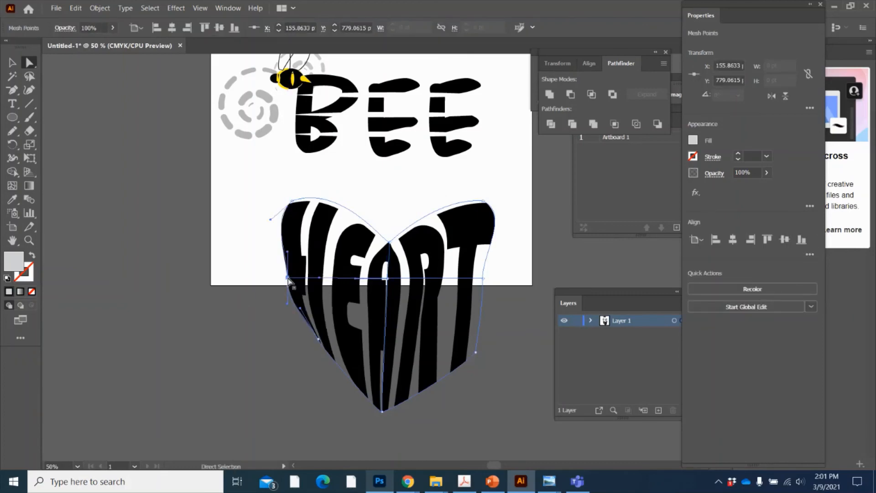
click(256, 278)
click(488, 227)
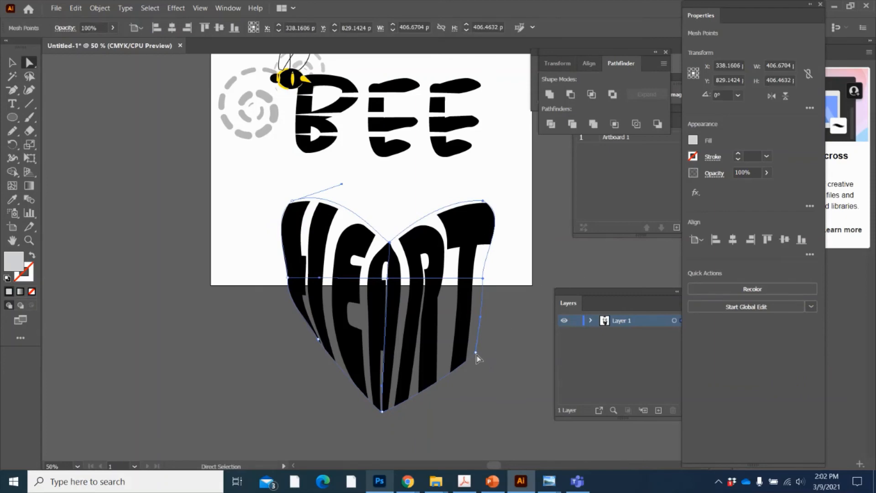
drag(476, 354, 455, 353)
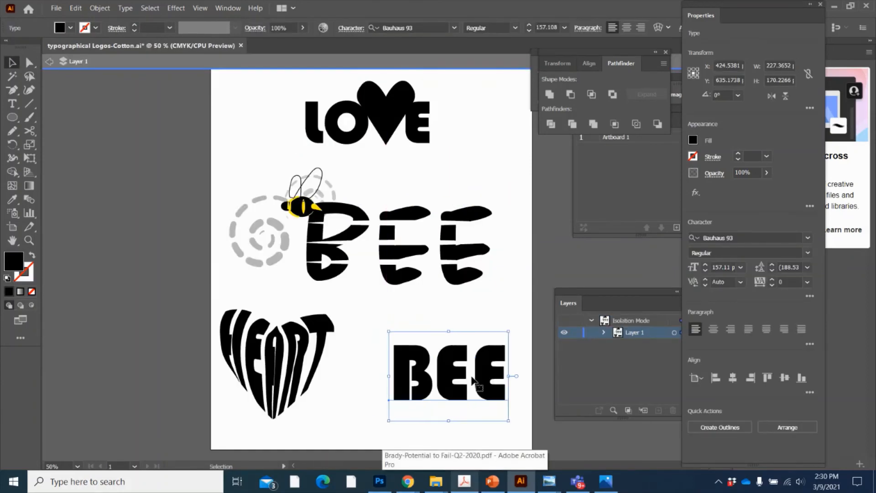
- Exit isolation mode and move the plain Bauhaus 93 BEE text to about X 458 pt, Y 635 pt
click(49, 61)
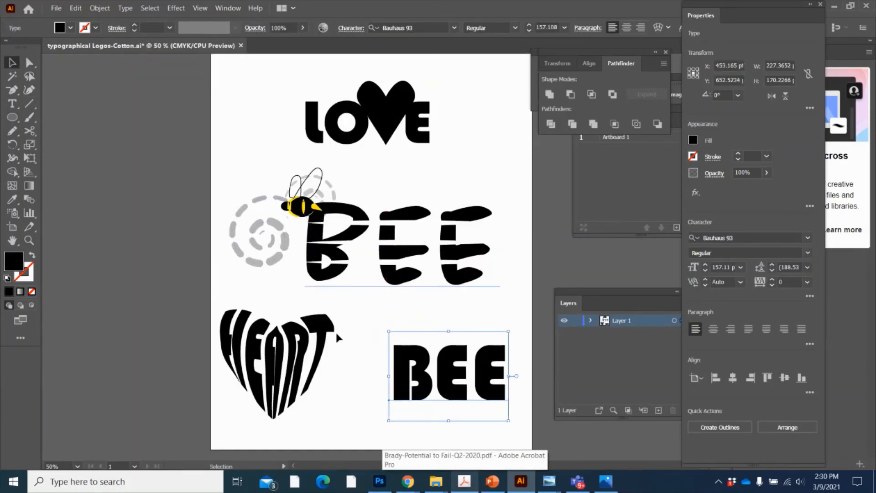
right_click(440, 355)
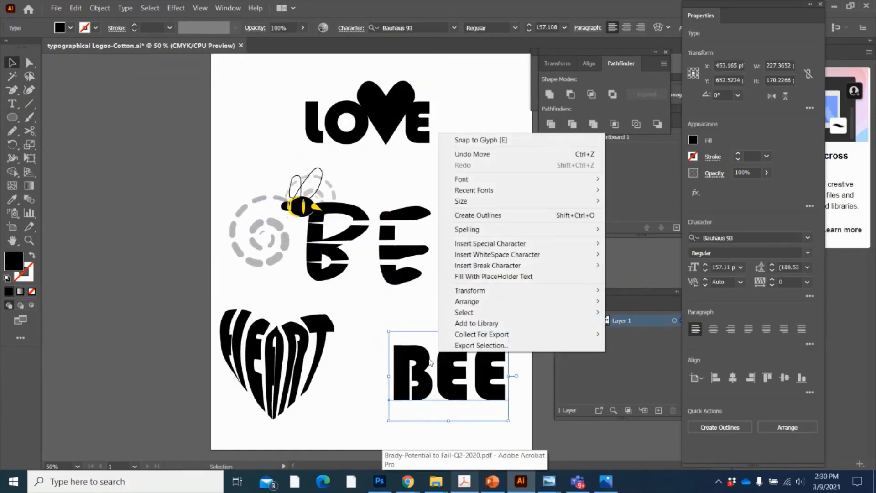
click(428, 362)
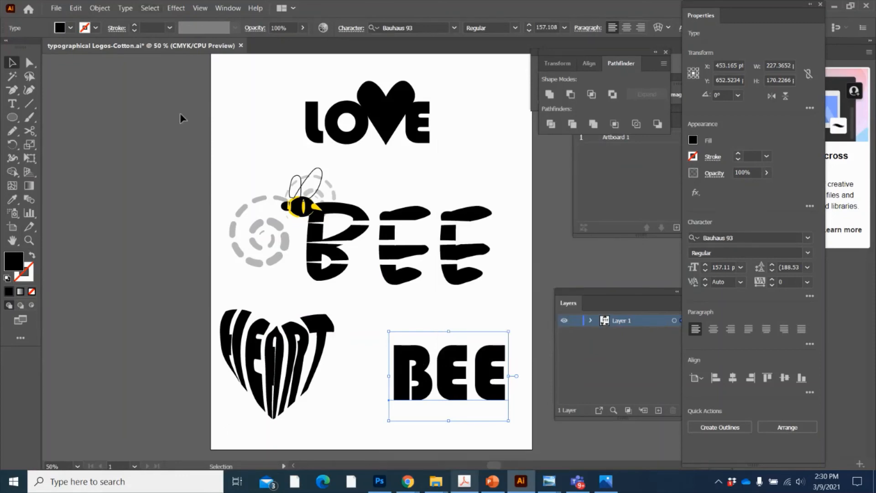
drag(427, 361, 430, 352)
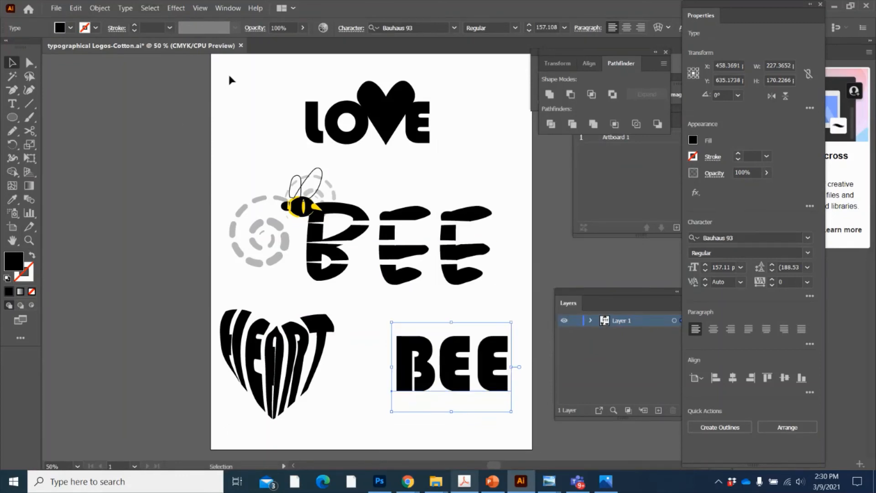
- Apply an Inflate warp effect with a 78% bend to the plain BEE text and move it slightly down
click(175, 8)
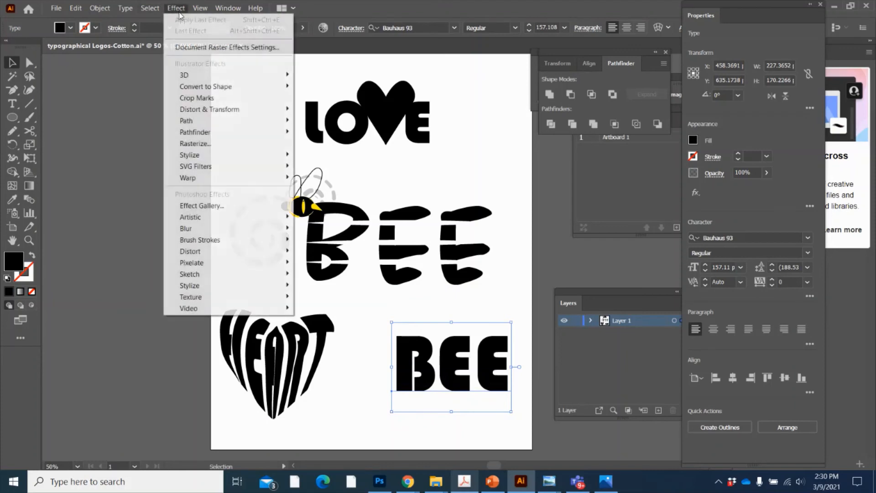
mouse_move(194, 264)
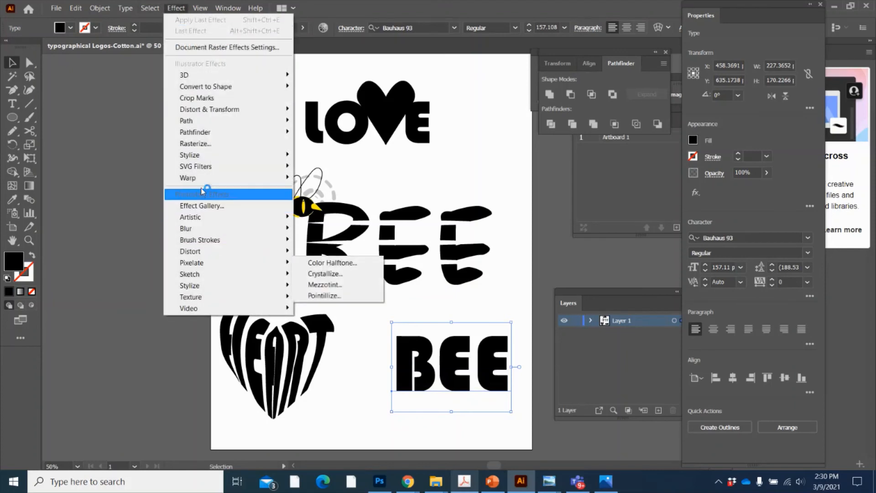
mouse_move(201, 182)
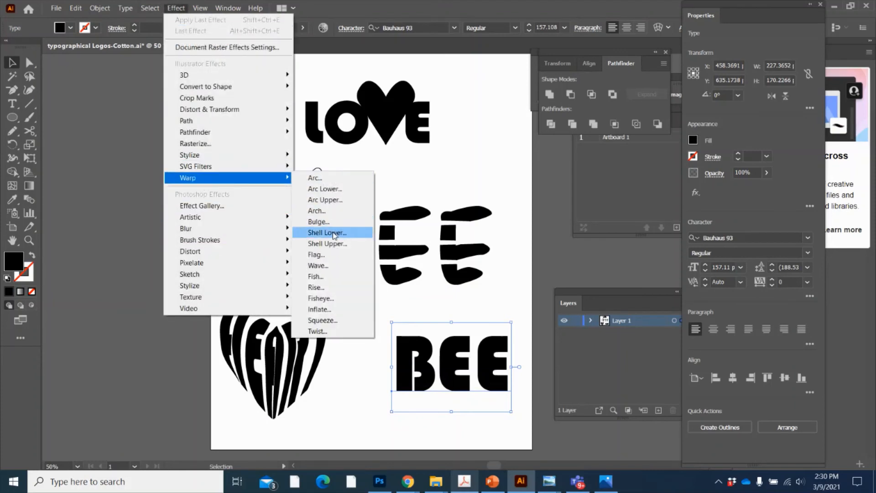
click(330, 309)
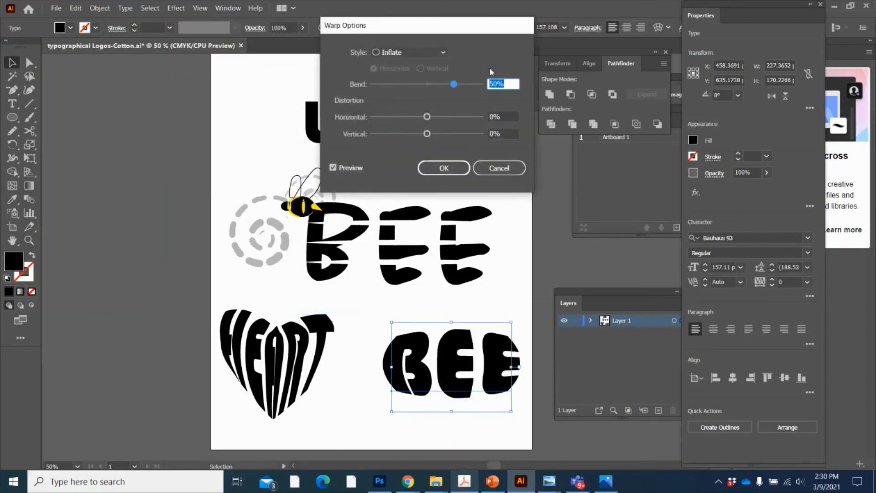
drag(454, 85, 468, 85)
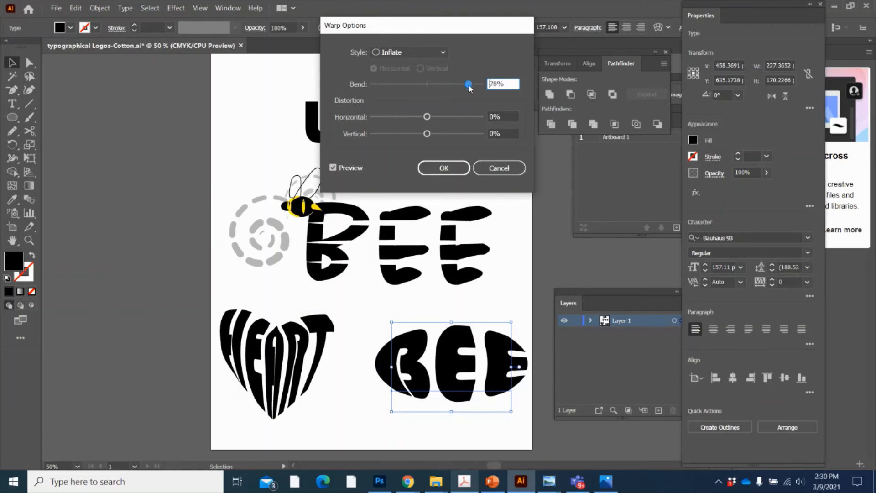
click(454, 175)
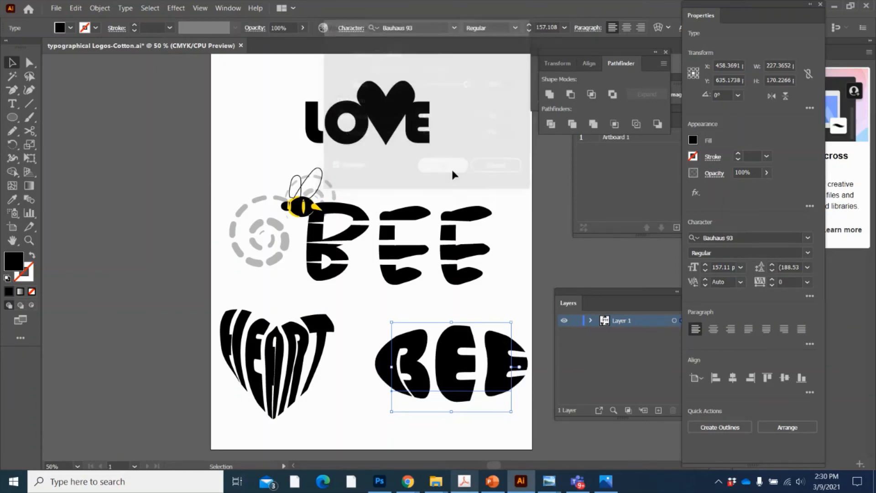
drag(468, 364, 461, 387)
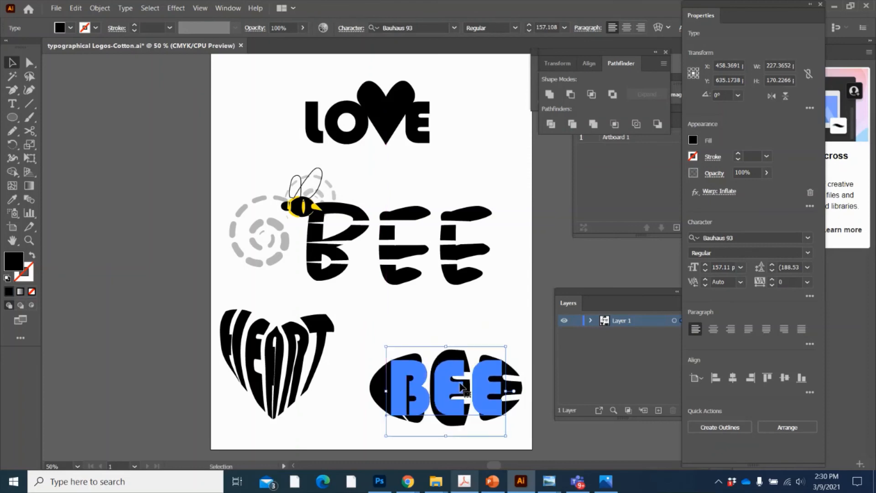
- Fill only the middle E of the inflated BEE text with yellow
click(456, 327)
double_click(453, 360)
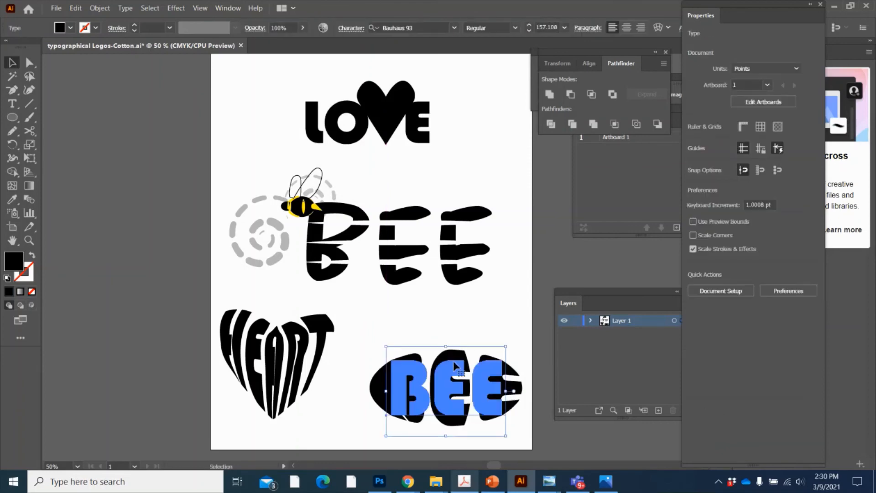
double_click(454, 361)
drag(469, 362, 441, 366)
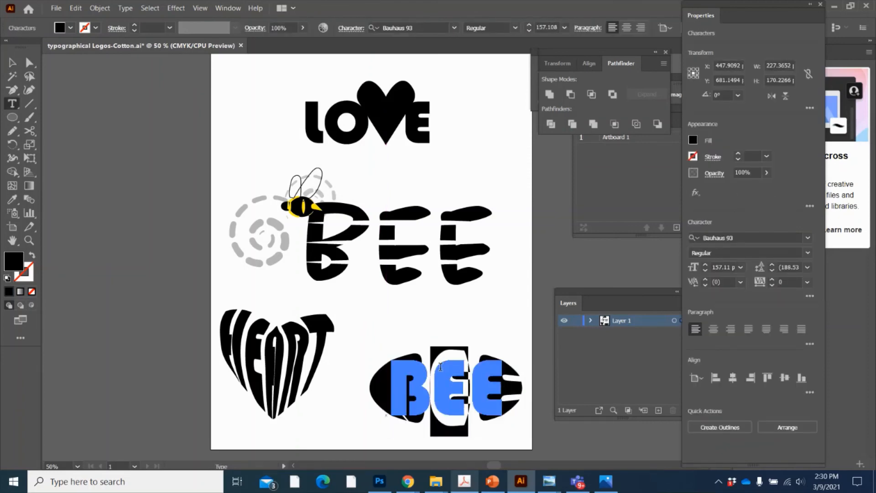
click(70, 28)
click(47, 50)
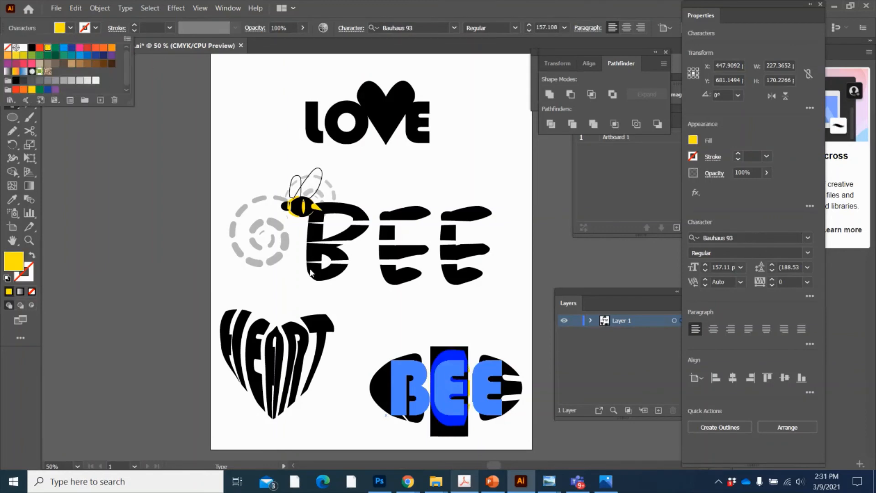
click(356, 318)
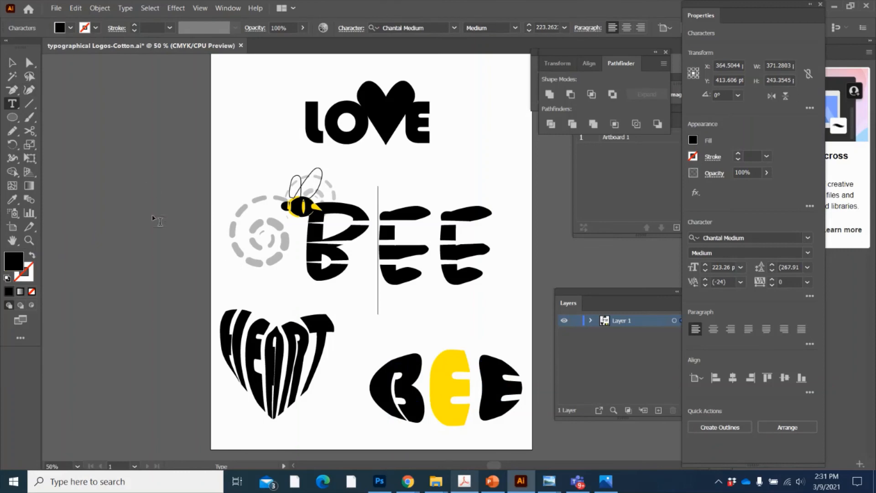
- Draw a black circle about 90 pt wide over the outer edge of the inflated B and shift it slightly outward
drag(13, 117, 54, 140)
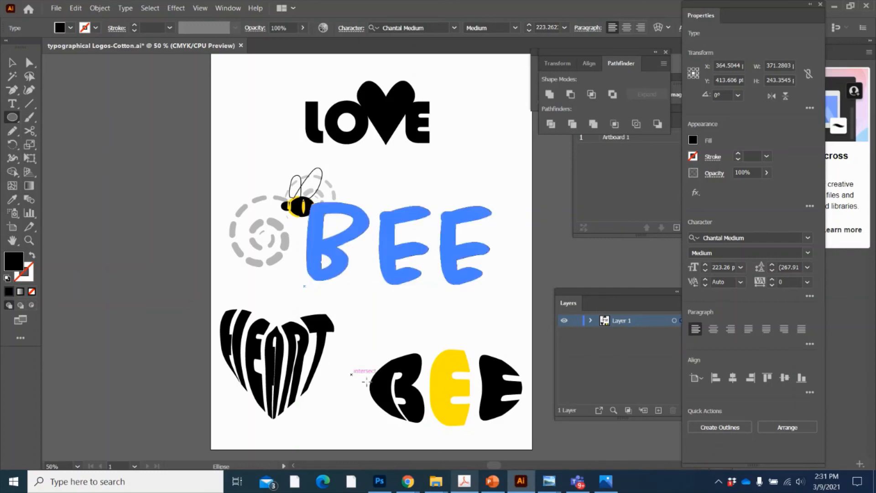
drag(352, 375, 401, 422)
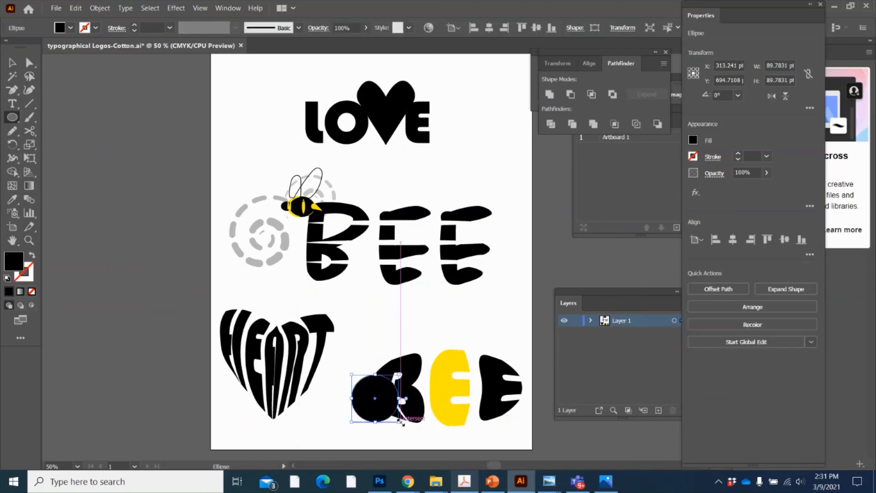
click(13, 62)
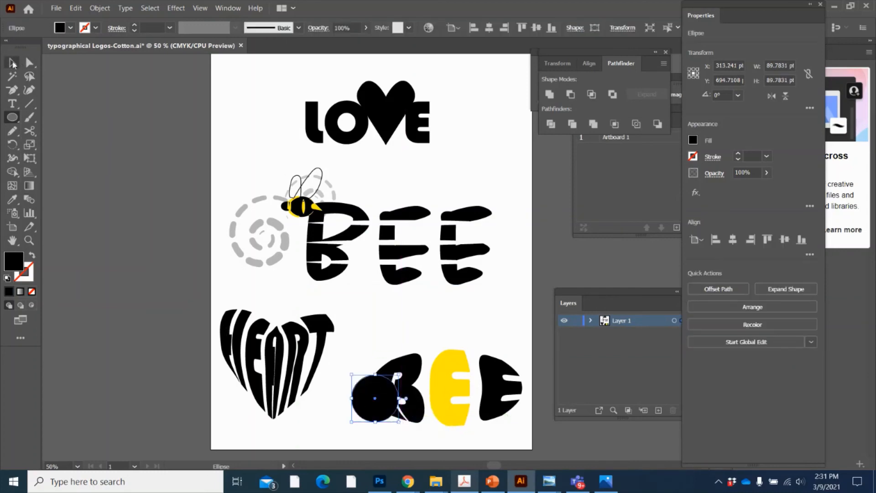
drag(372, 395, 364, 391)
- Move the black head circle slightly farther up and away from the inflated B, then deselect it
right_click(363, 388)
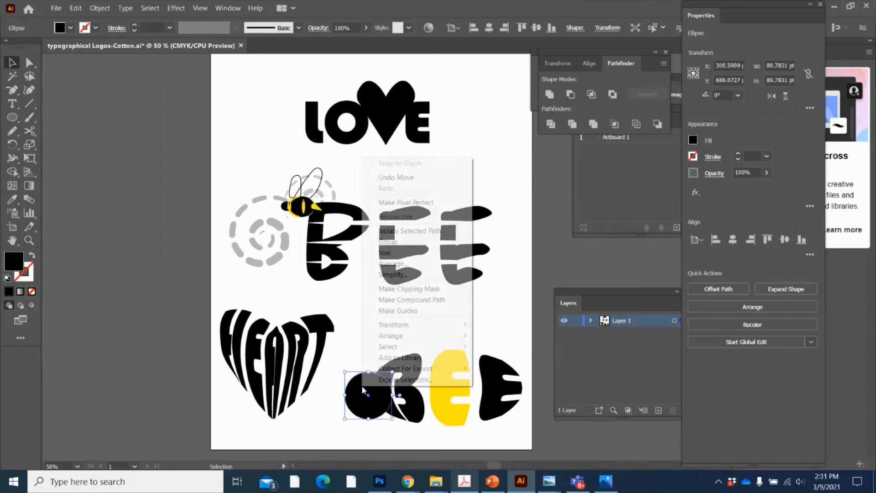
right_click(359, 385)
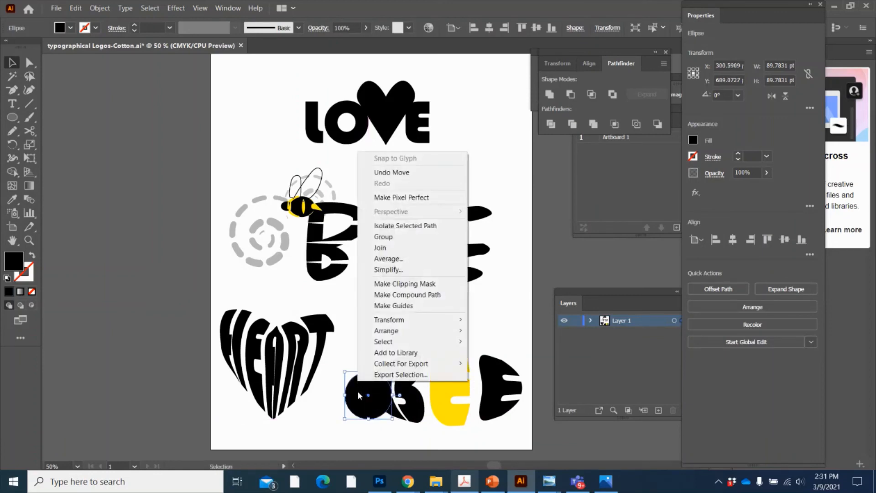
right_click(359, 395)
click(331, 386)
click(331, 386)
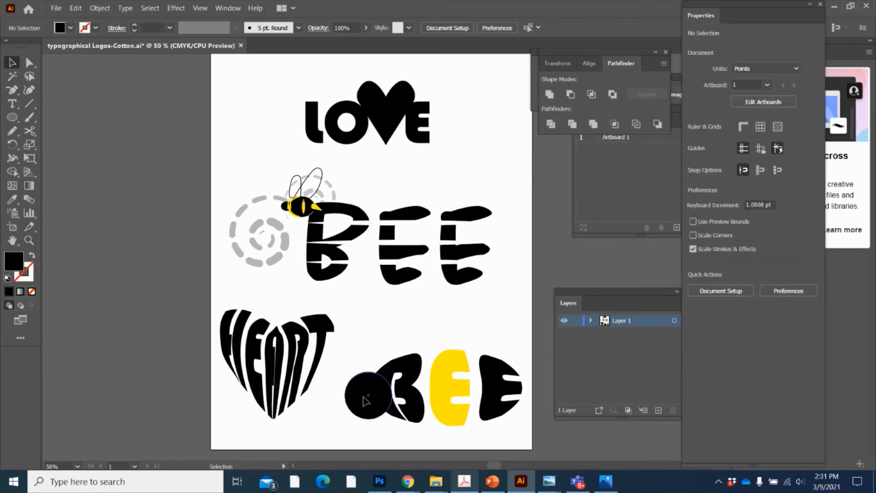
drag(365, 401, 358, 396)
click(308, 409)
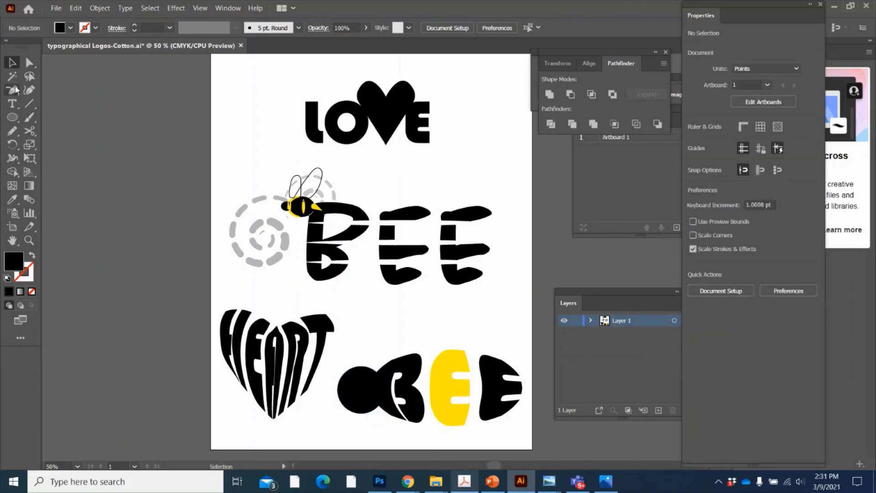
- Draw a freehand wing about 117 × 230 pt with the Pencil tool, rising from the yellow E, and give it a black stroke
click(12, 132)
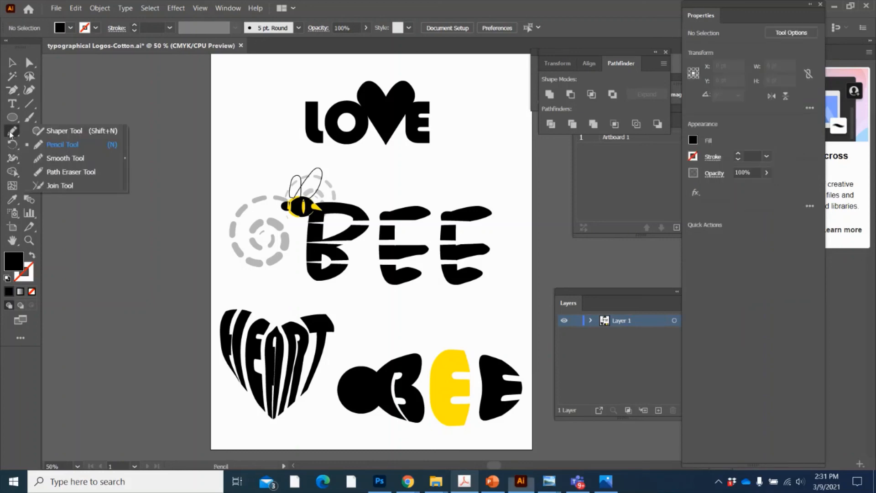
click(70, 149)
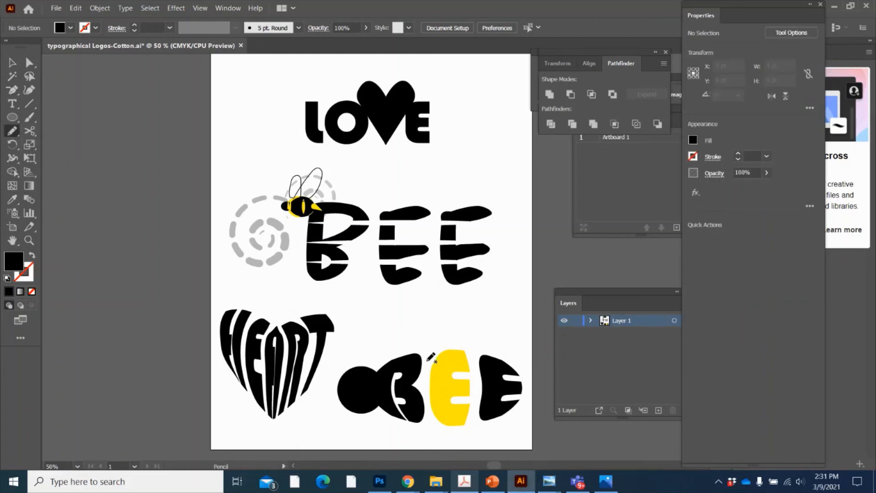
mouse_move(428, 360)
mouse_down()
mouse_move(476, 249)
mouse_move(489, 295)
mouse_move(442, 363)
mouse_up()
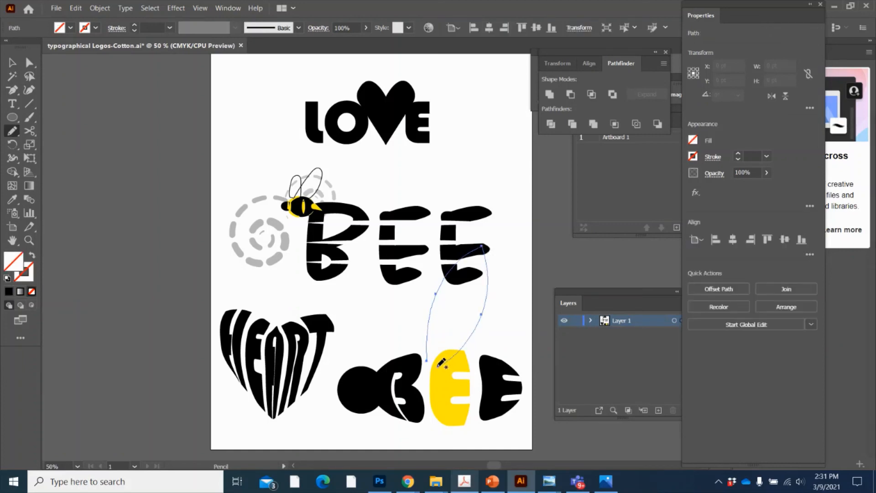
click(71, 28)
click(98, 29)
click(97, 28)
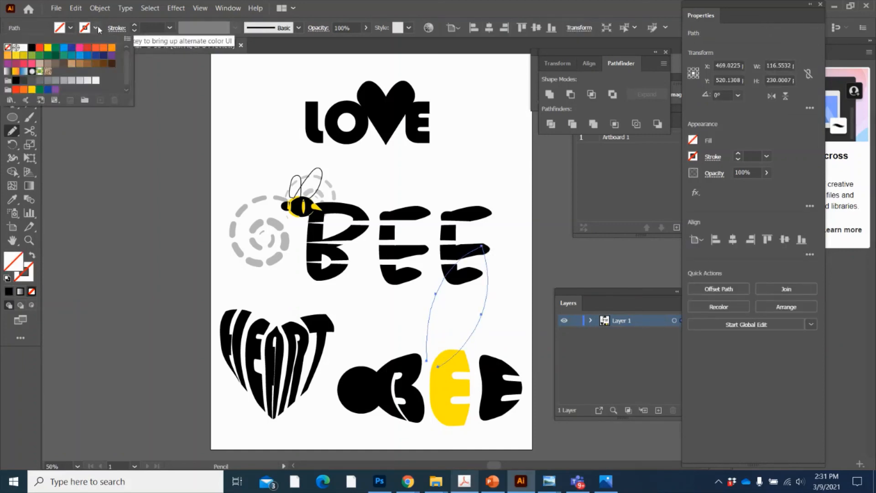
click(32, 47)
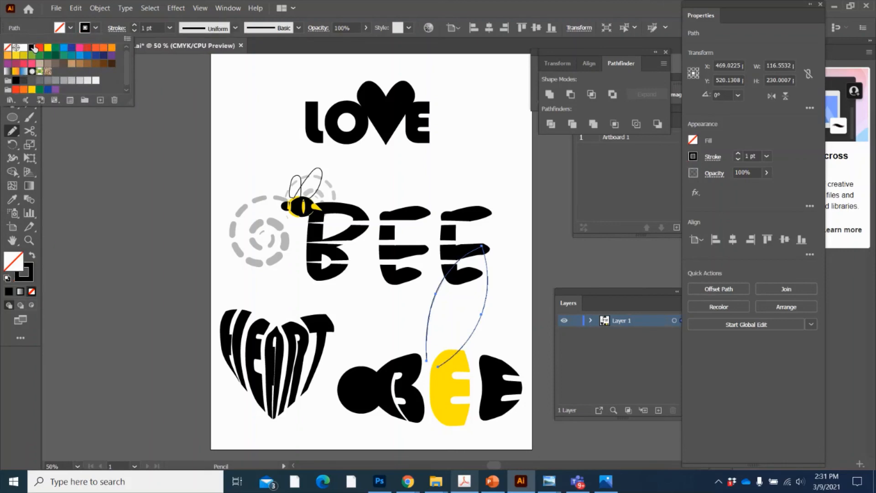
- Set the wing's stroke weight to 7 pt and apply the width profile that tapers at both ends
click(135, 25)
click(135, 25)
click(135, 25)
click(135, 26)
click(135, 26)
click(135, 25)
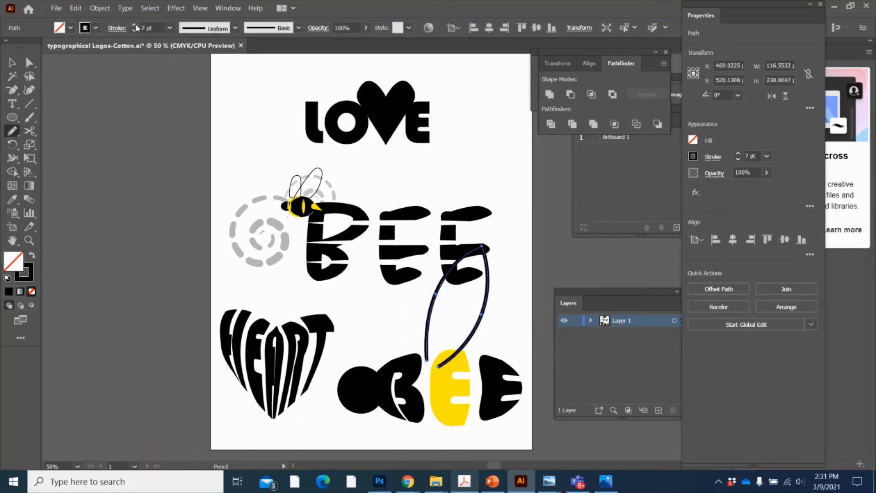
click(235, 28)
click(217, 61)
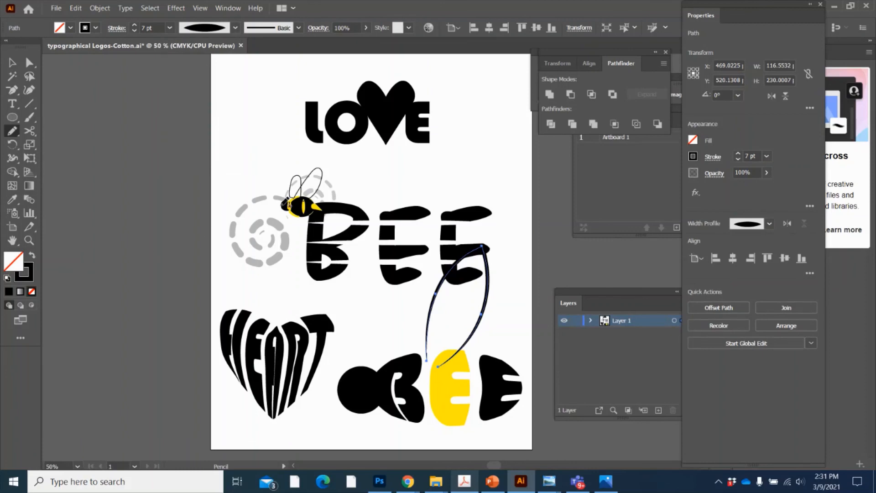
- Duplicate the wing toward the B, scale the copy down to about 95 × 188 pt and tilt it the opposite way
click(8, 63)
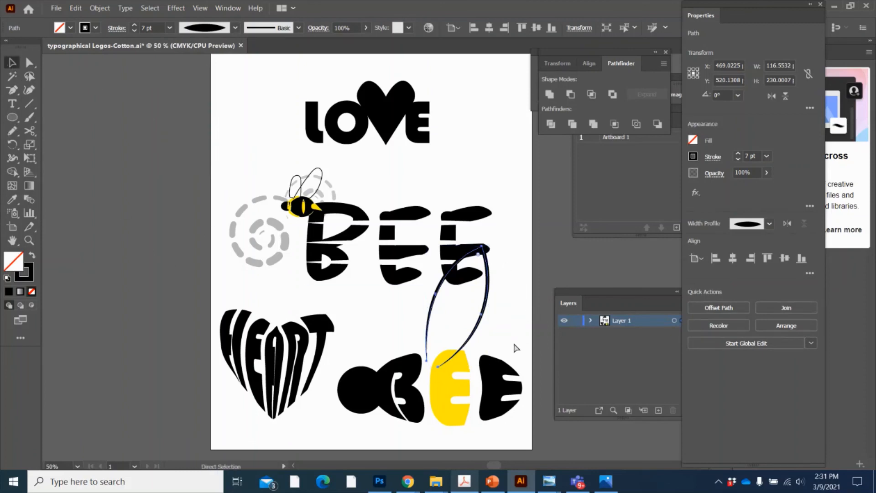
alt+drag(483, 321, 445, 321)
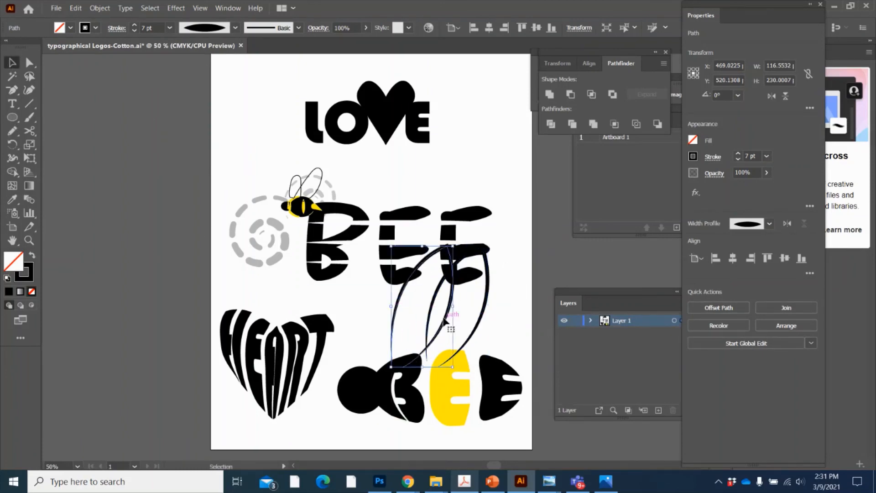
mouse_move(453, 247)
mouse_down()
mouse_move(442, 270)
mouse_move(457, 272)
mouse_move(416, 259)
mouse_up()
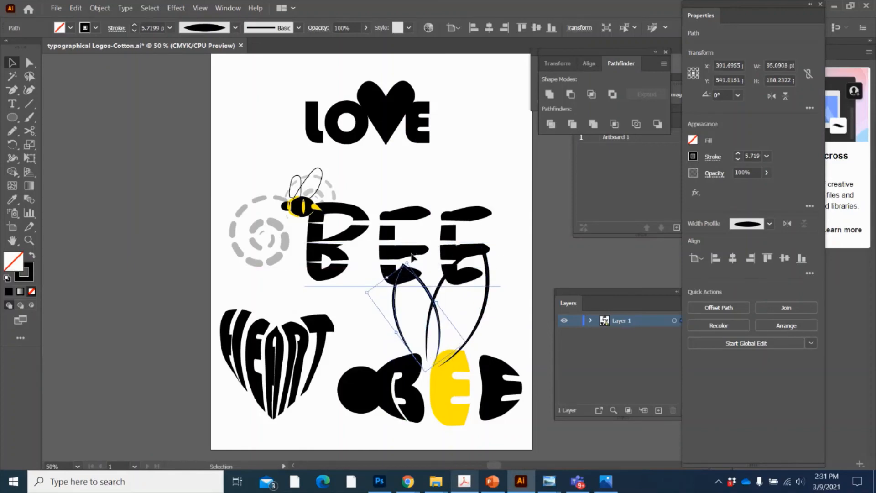
click(496, 314)
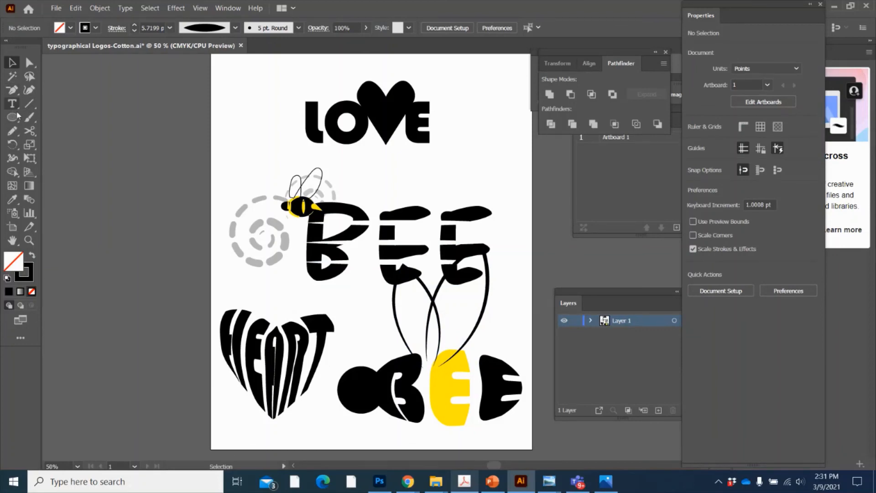
- Draw a curled antenna about 66 × 99 pt with the Pencil tool, rising from the top of the black circle
drag(29, 105, 64, 130)
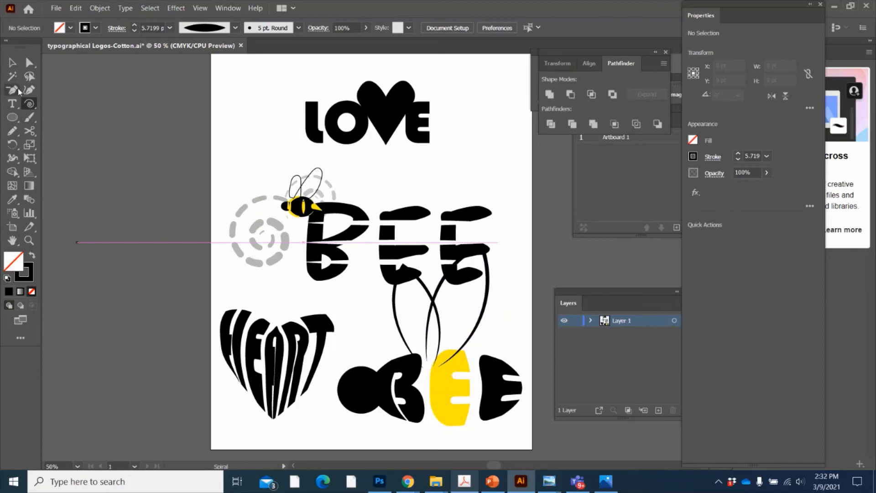
click(13, 131)
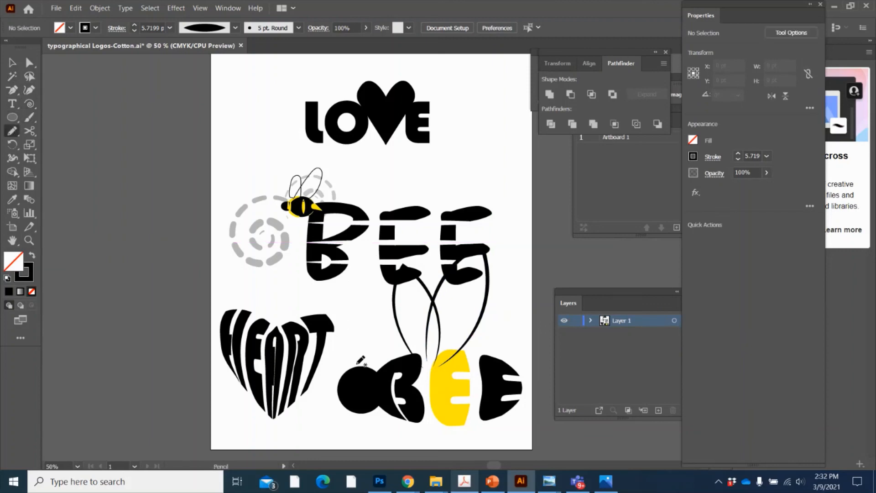
mouse_move(358, 369)
mouse_down()
mouse_move(359, 332)
mouse_move(392, 344)
mouse_move(370, 346)
mouse_up()
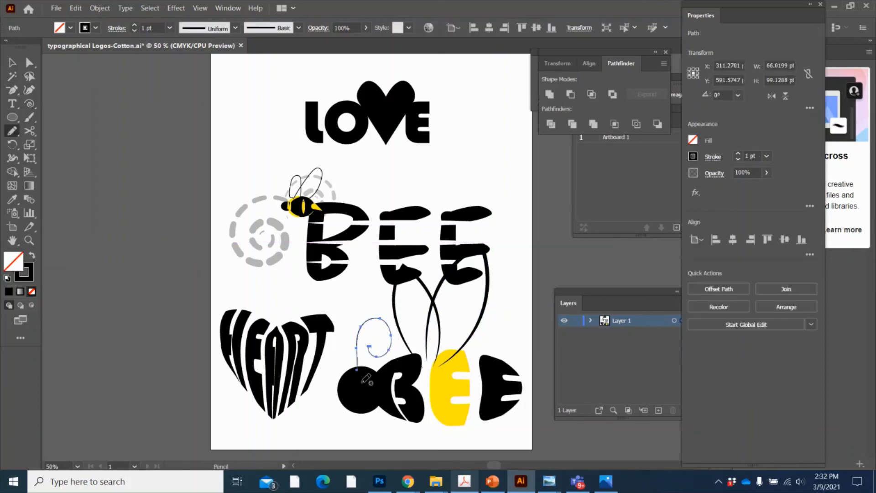
- Set the antenna's stroke weight to 5 pt and apply the width profile that tapers at both ends
click(134, 26)
click(134, 25)
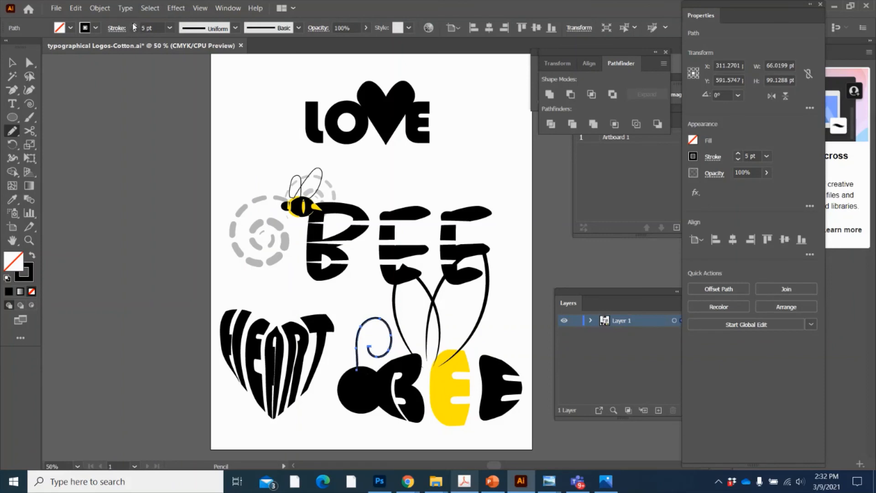
click(135, 25)
click(236, 28)
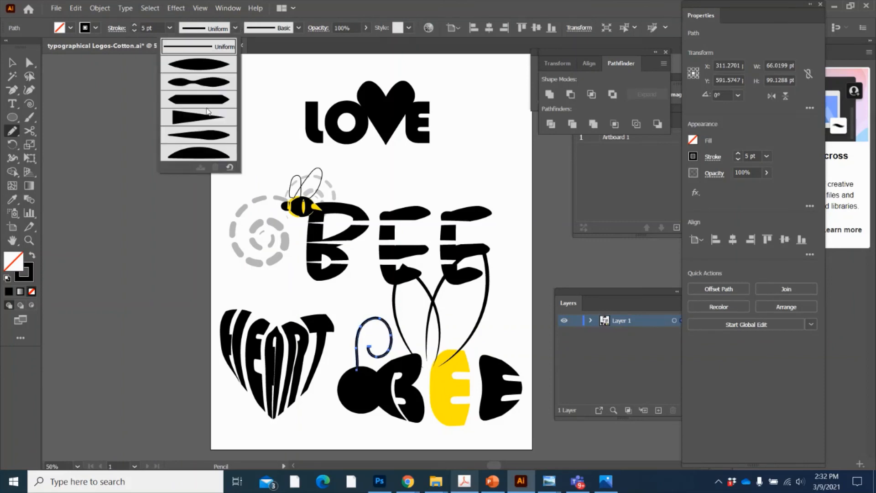
click(211, 67)
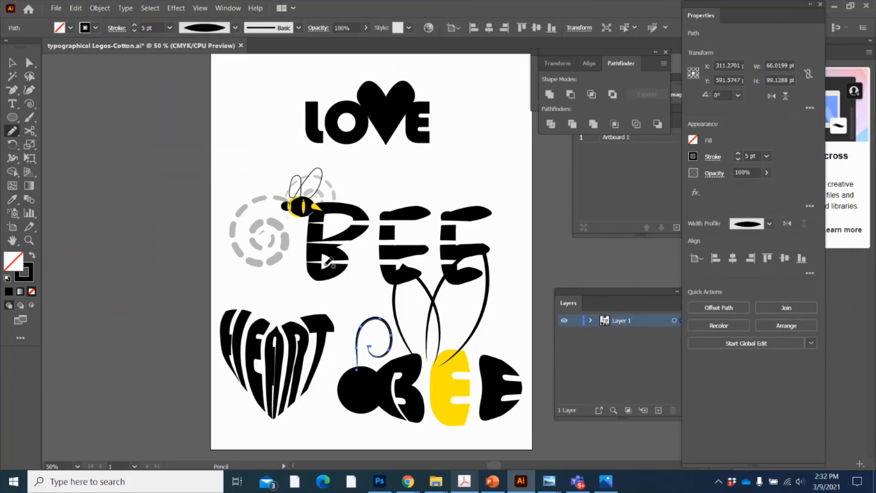
- Draw a pointed stinger about 70 × 47 pt with the Pen tool behind the inflated BEE's last E and fill it black
click(13, 117)
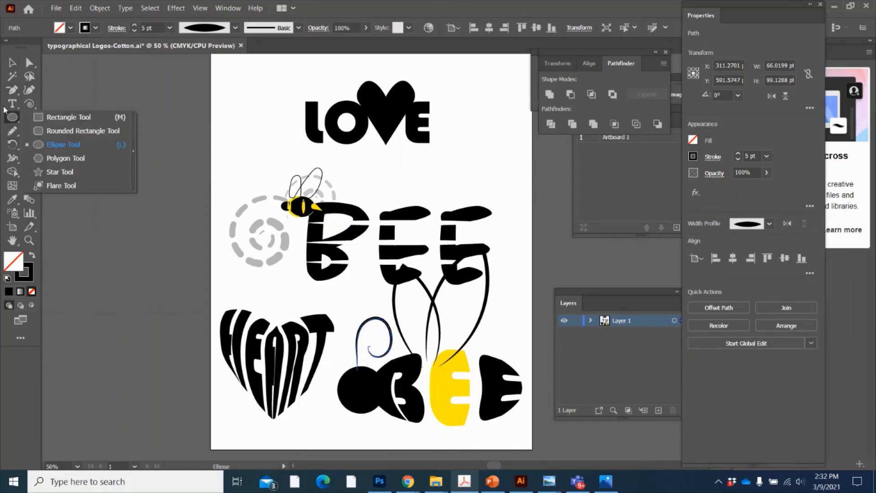
click(12, 90)
click(55, 88)
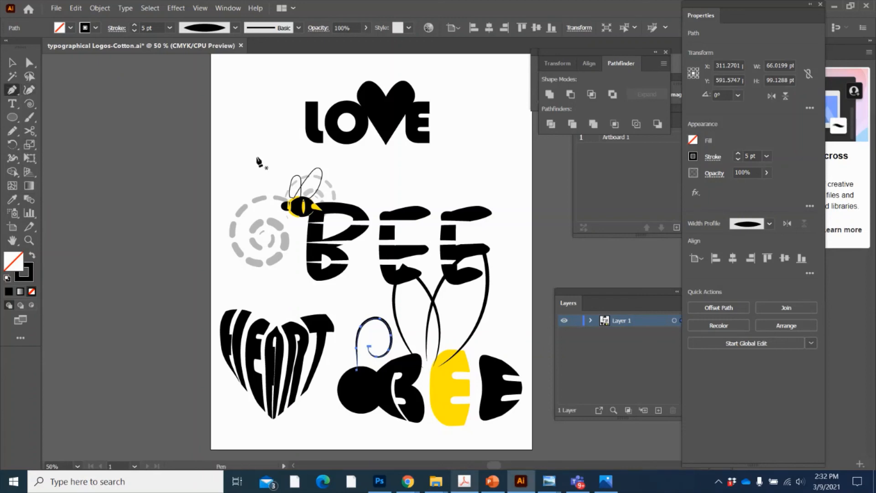
click(528, 373)
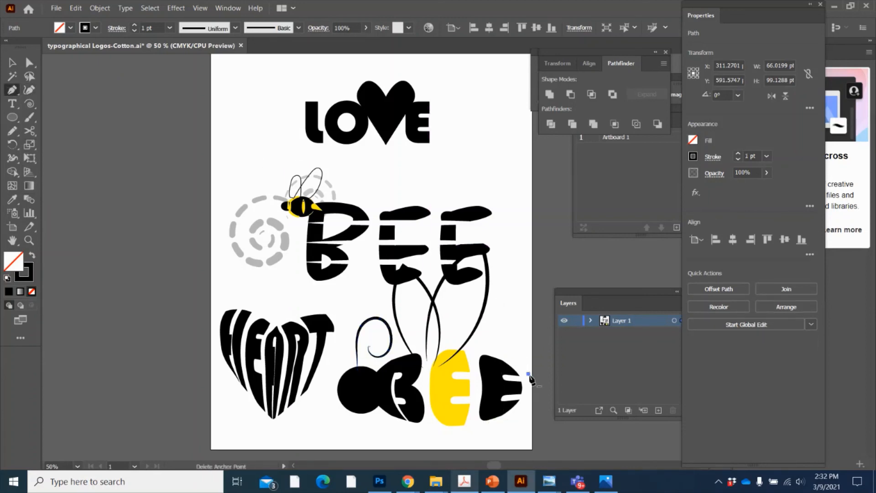
click(525, 406)
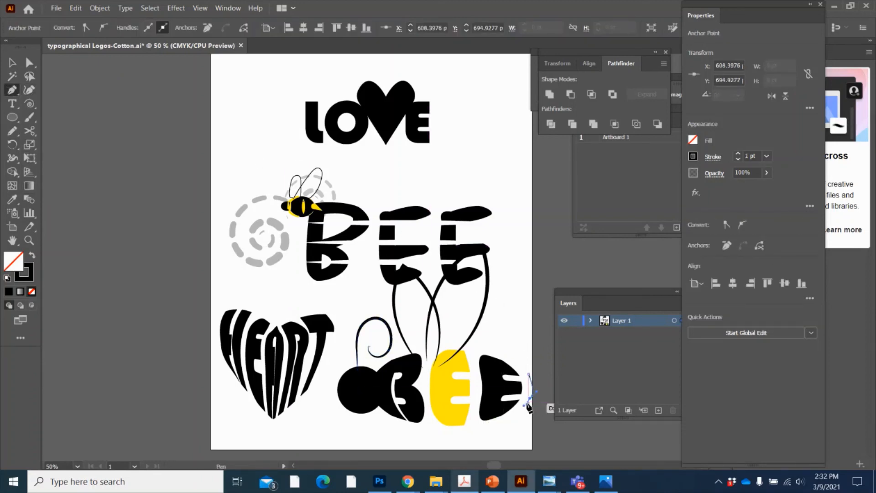
click(553, 389)
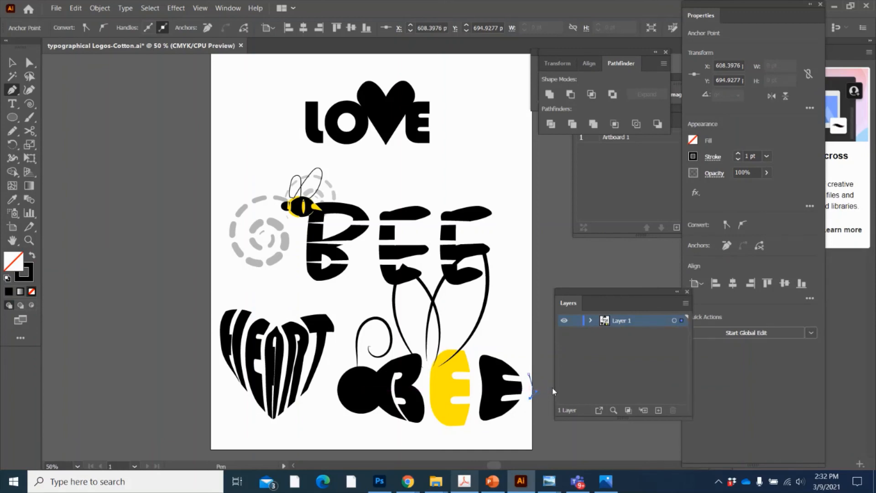
drag(588, 300, 673, 298)
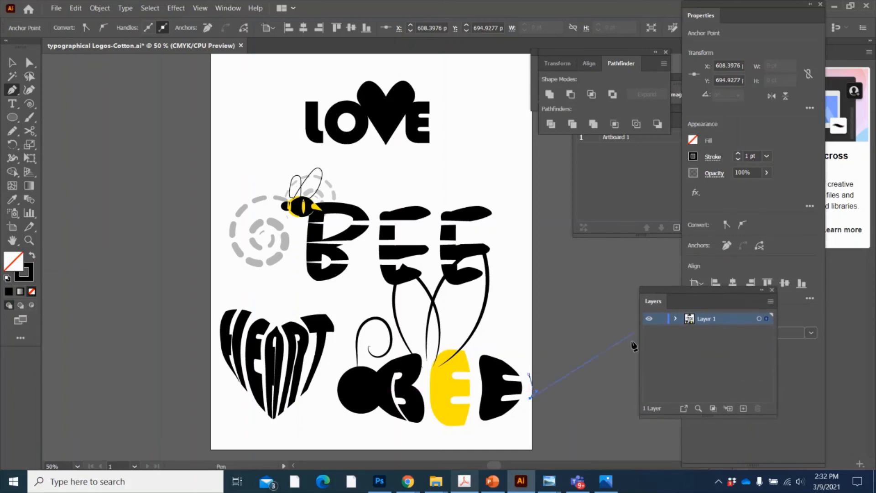
click(566, 386)
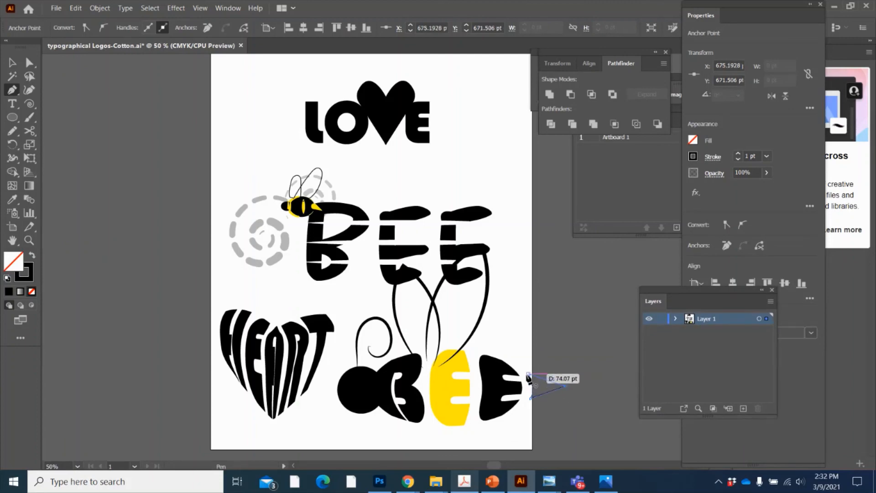
click(528, 377)
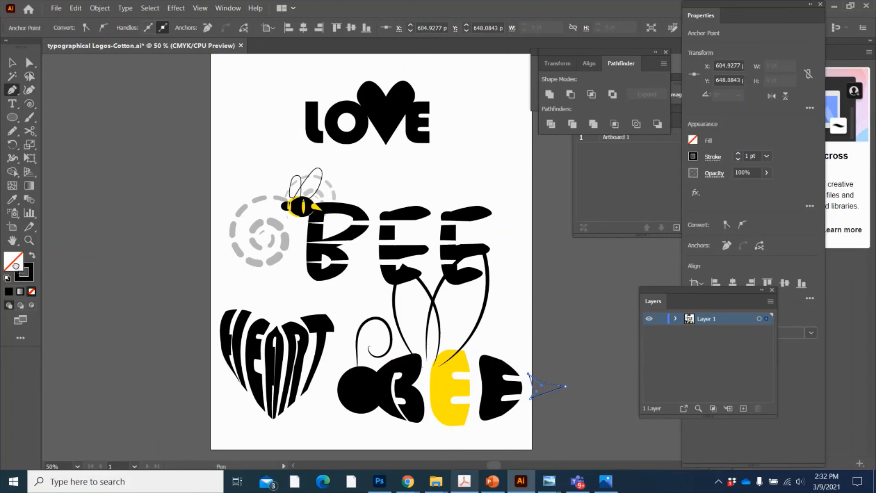
click(8, 291)
- Move the striped BEE group up and partly off the artboard's left edge, clear of the inflated bee's wings
click(12, 63)
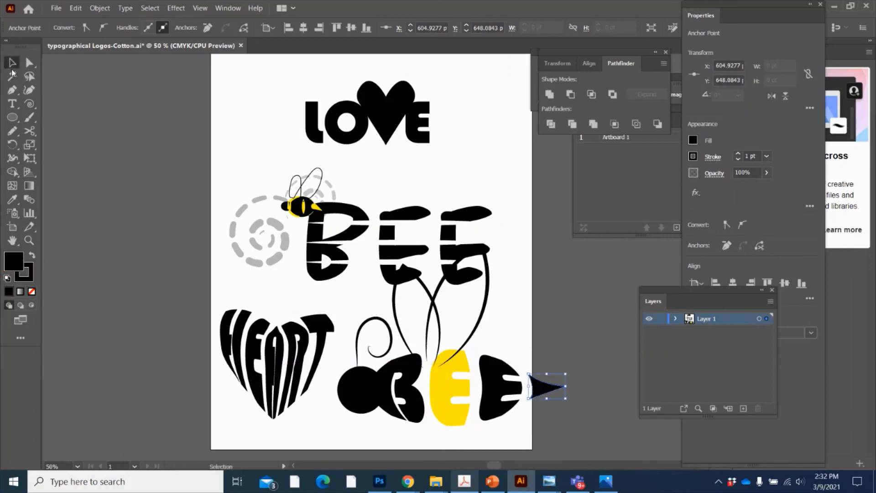
drag(360, 307, 464, 294)
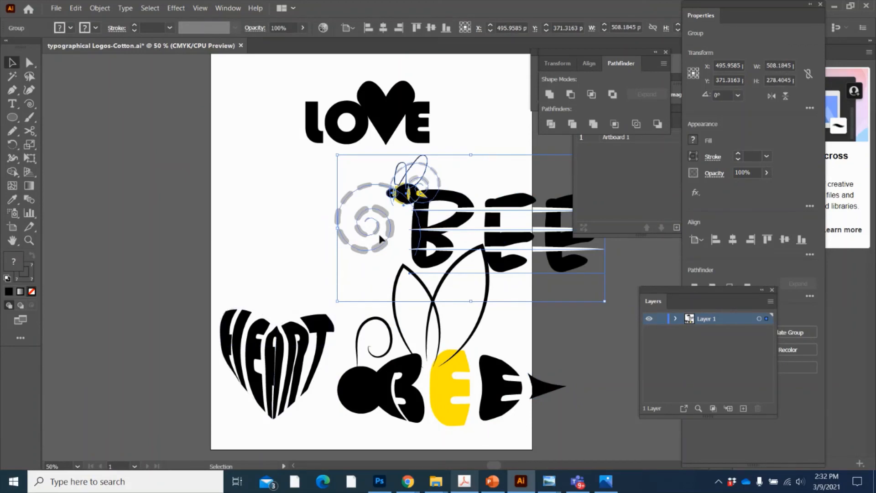
drag(380, 239, 159, 222)
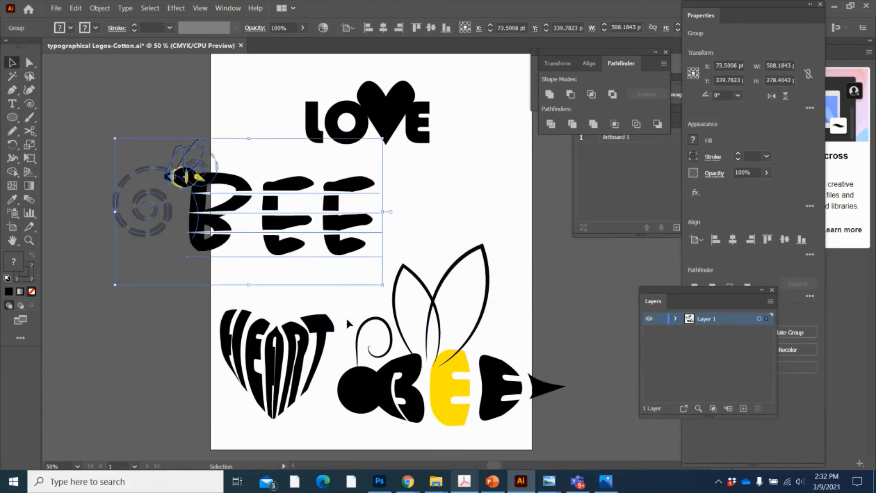
- Group all parts of the inflated bee and scale the group down proportionally to about 253 × 211 pt
drag(347, 319, 539, 393)
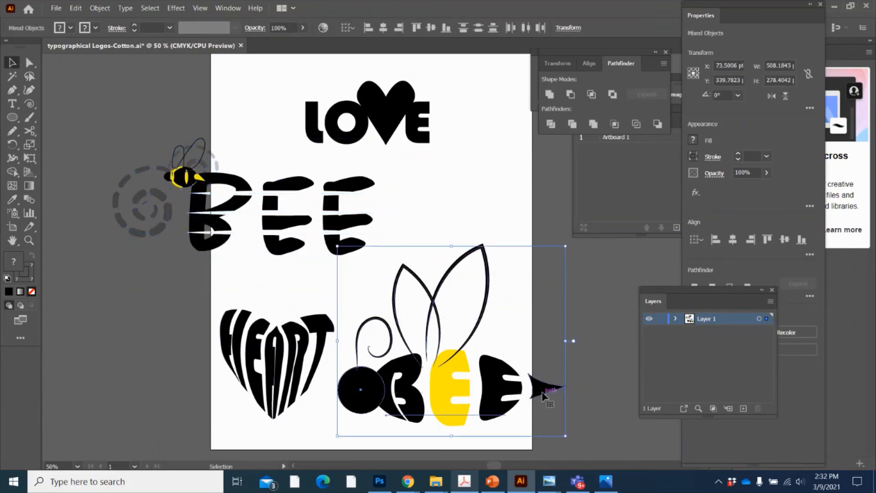
right_click(464, 351)
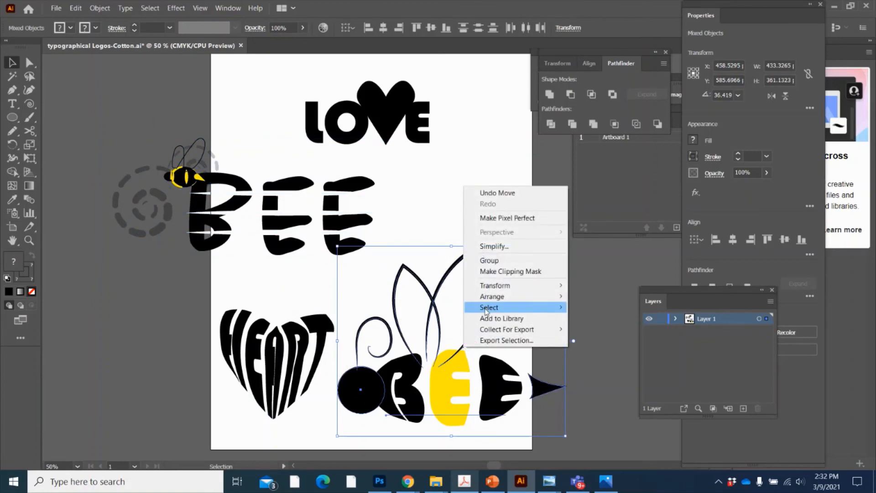
click(498, 264)
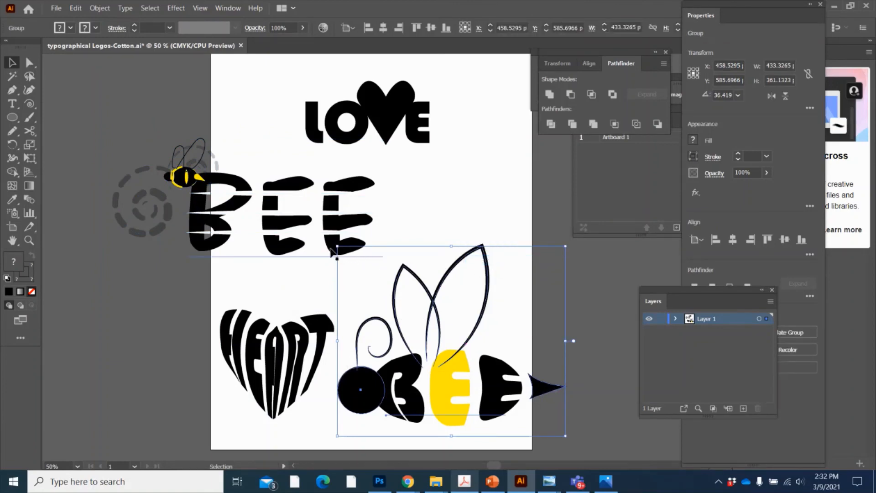
drag(338, 247, 432, 325)
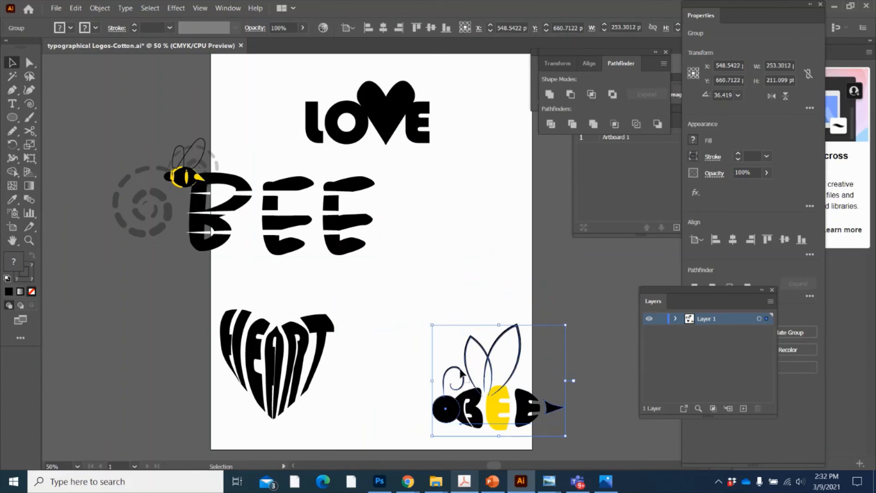
click(461, 280)
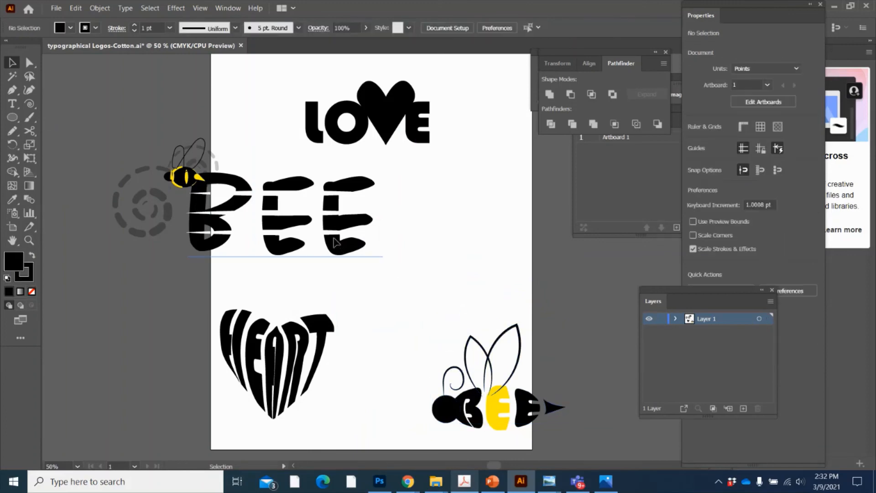
- Arrange the artboard with the striped BEE group centred below LOVE and the inflated bee beside the HEART lettering
drag(333, 237, 431, 243)
drag(498, 406, 443, 379)
drag(434, 242, 450, 244)
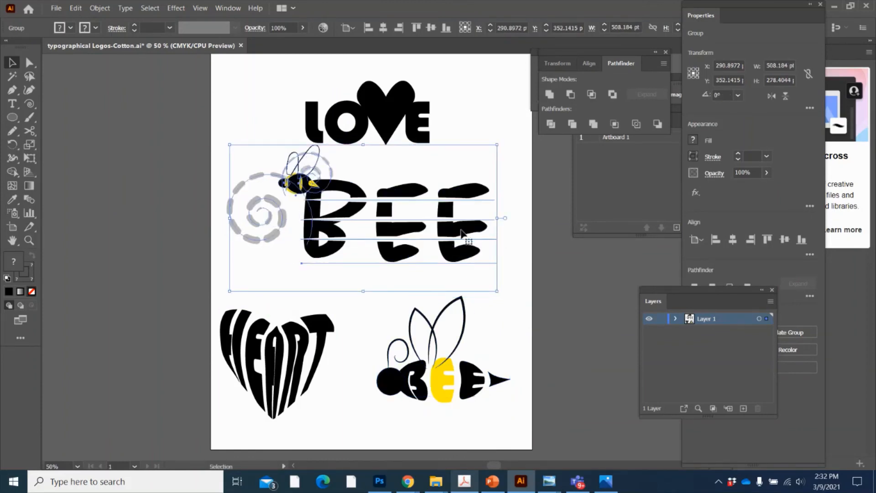
click(380, 403)
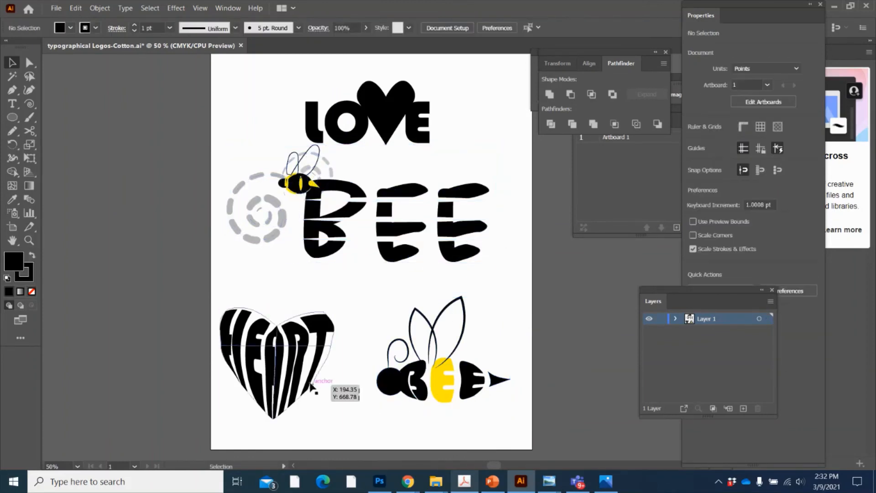